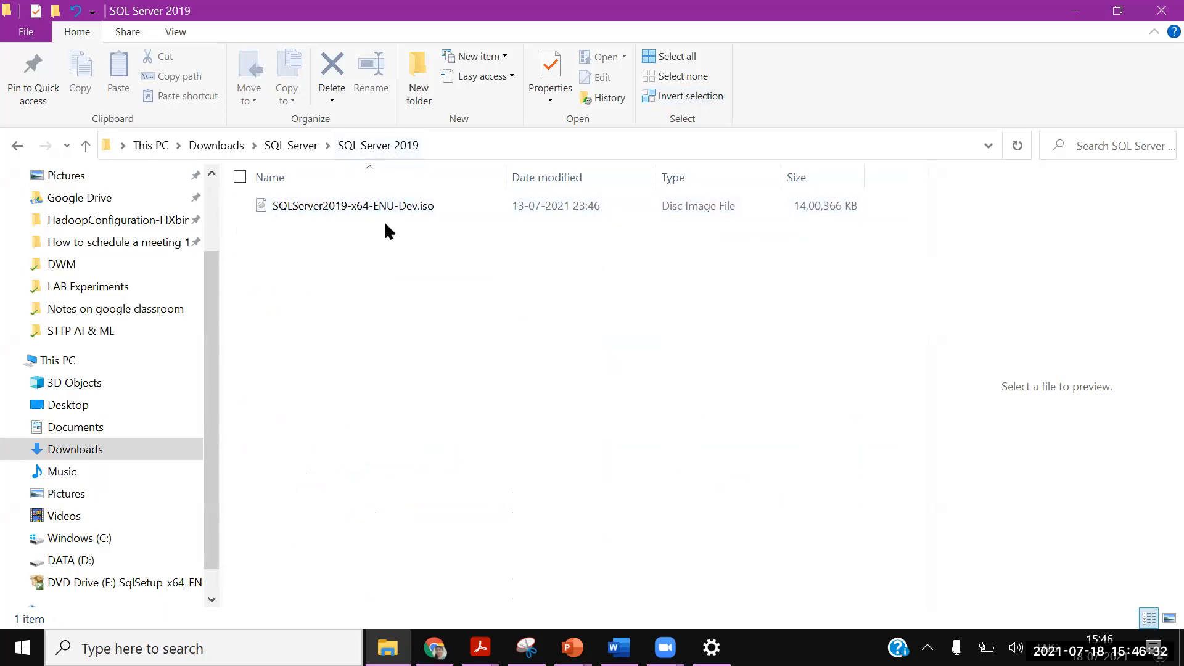
Step: Mount SQLServer2019-x64-ENU-Dev.iso, run its setup.exe, and enlarge the SQL Server Installation Center window
{"action": "double_click", "coordinate": [341, 207]}
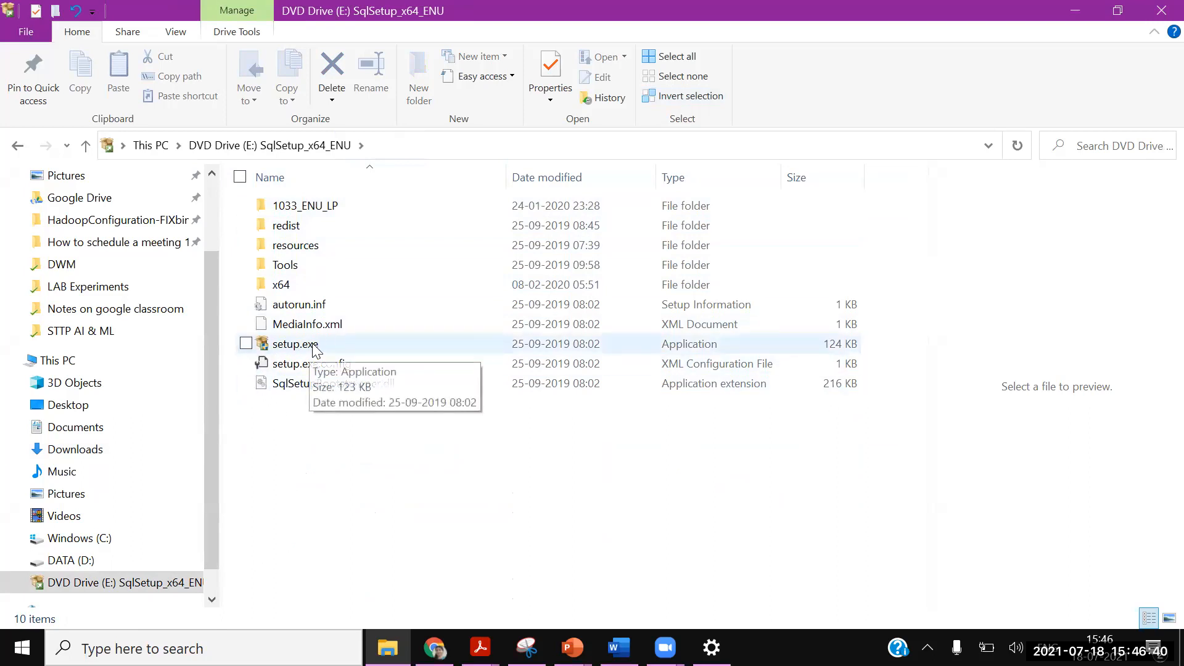
{"action": "double_click", "coordinate": [289, 350]}
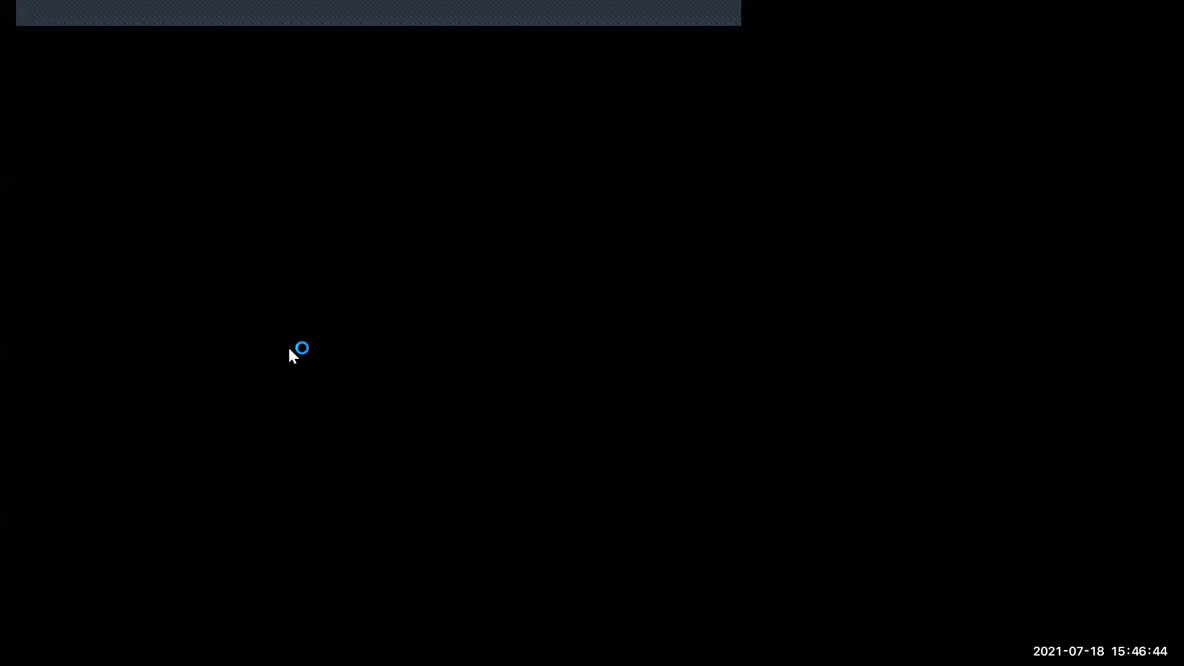
{"action": "left_click", "coordinate": [468, 446]}
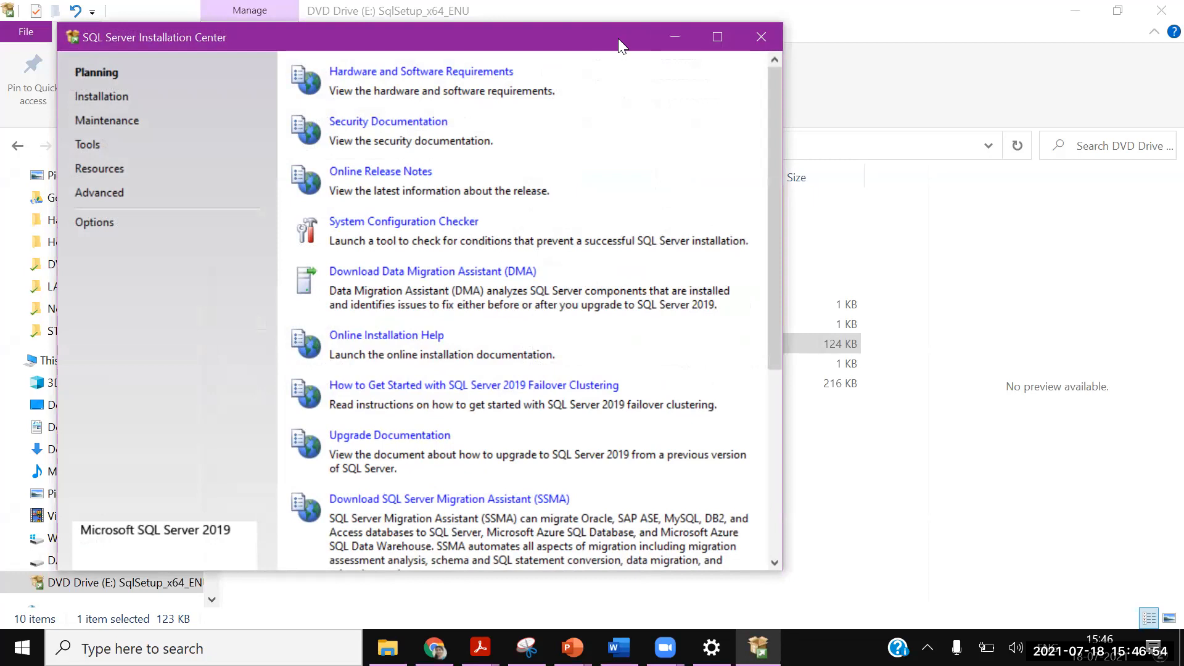
{"action": "left_click_drag", "start_coordinate": [618, 38], "coordinate": [563, 24]}
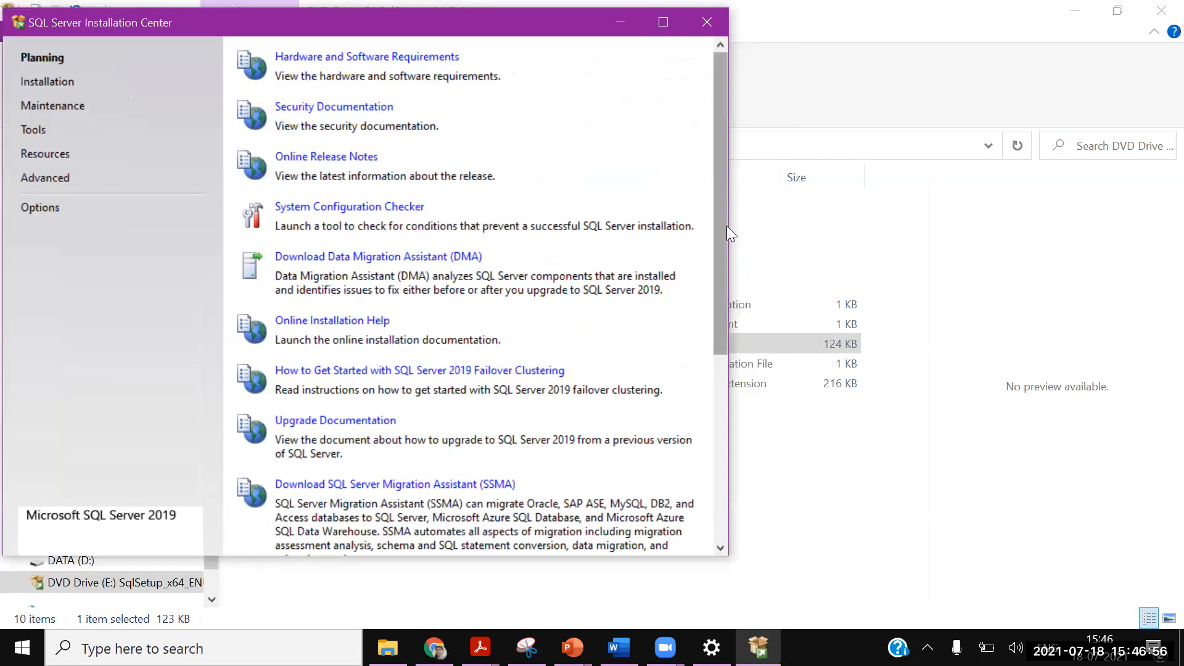
{"action": "left_click_drag", "start_coordinate": [720, 230], "coordinate": [887, 243]}
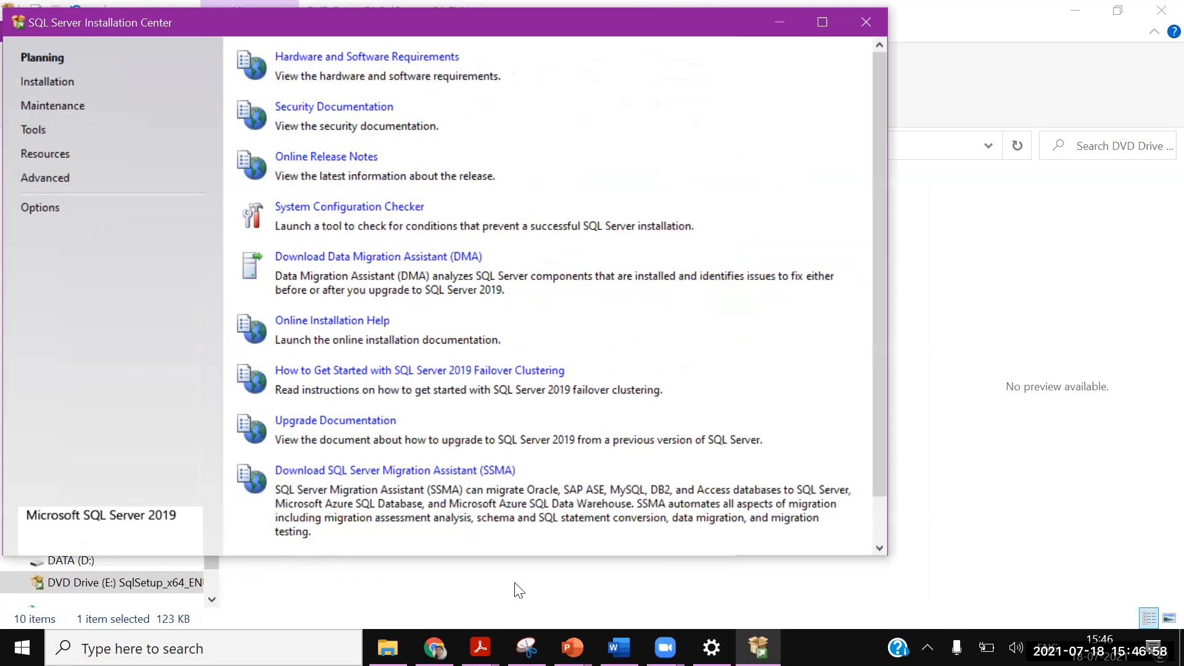
{"action": "left_click_drag", "start_coordinate": [536, 555], "coordinate": [529, 628]}
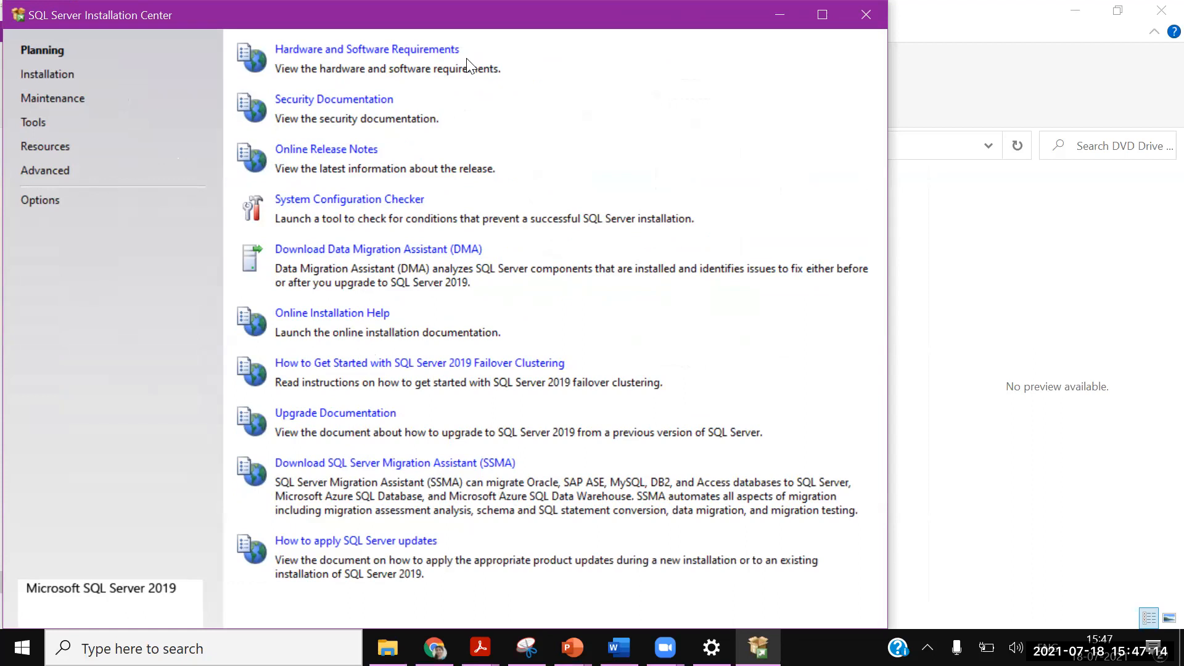
Step: View the online hardware and software requirements, and check the computer with the System Configuration Checker
{"action": "left_click", "coordinate": [381, 50]}
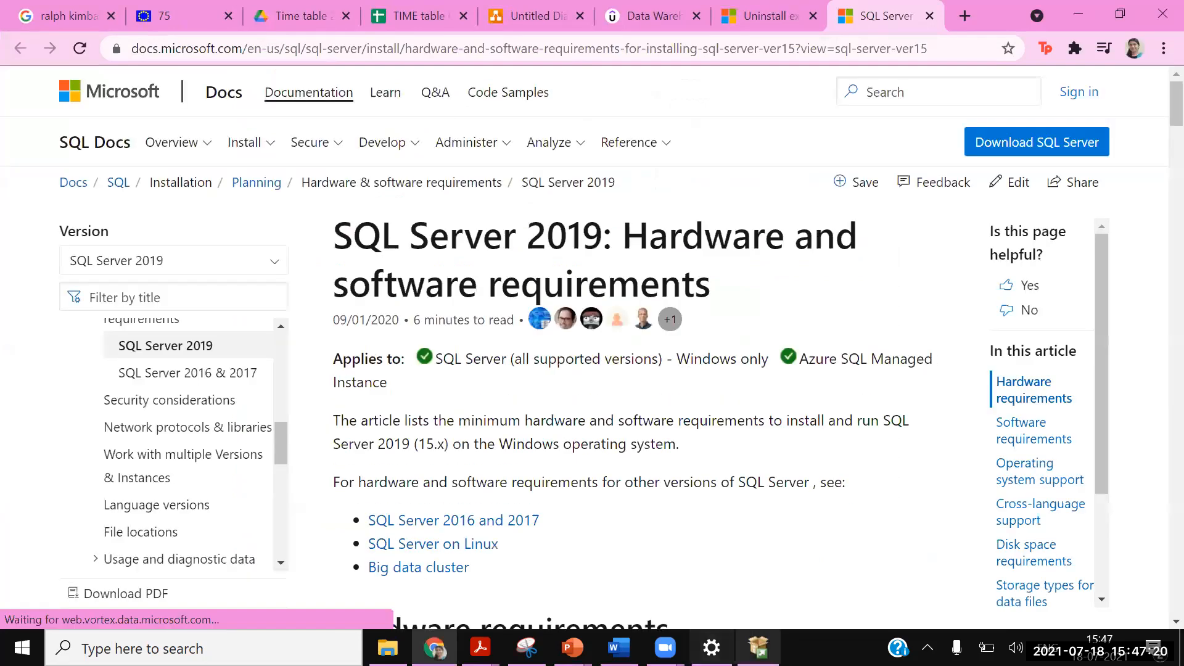
{"action": "left_click", "coordinate": [757, 647]}
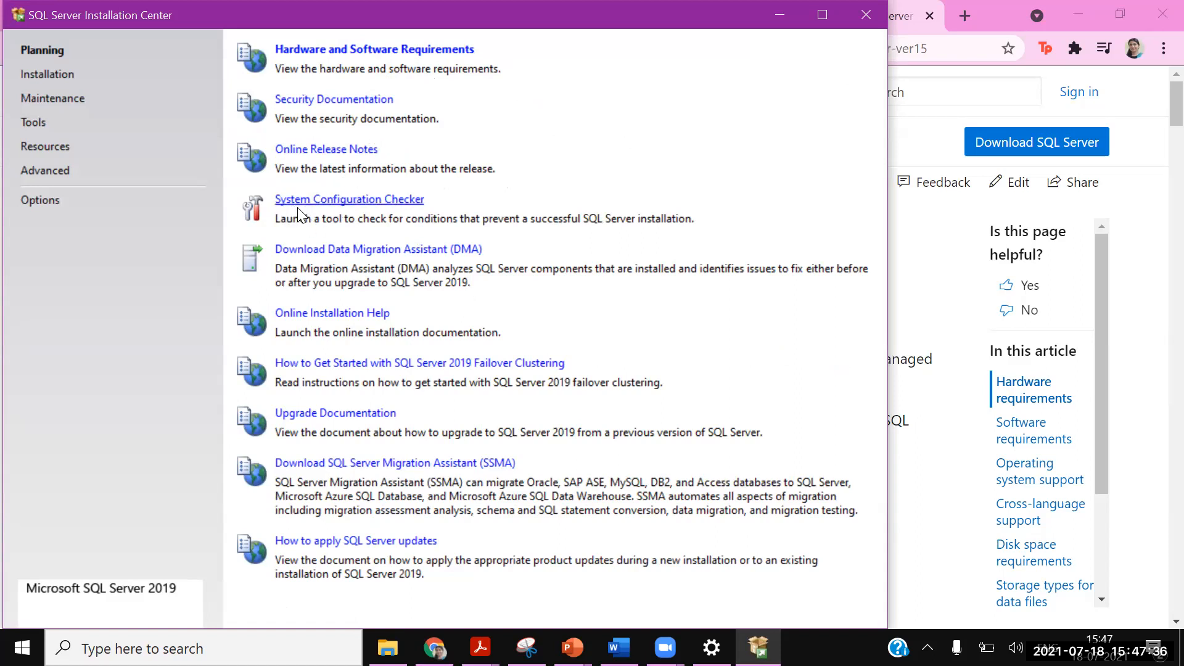
{"action": "left_click", "coordinate": [328, 200]}
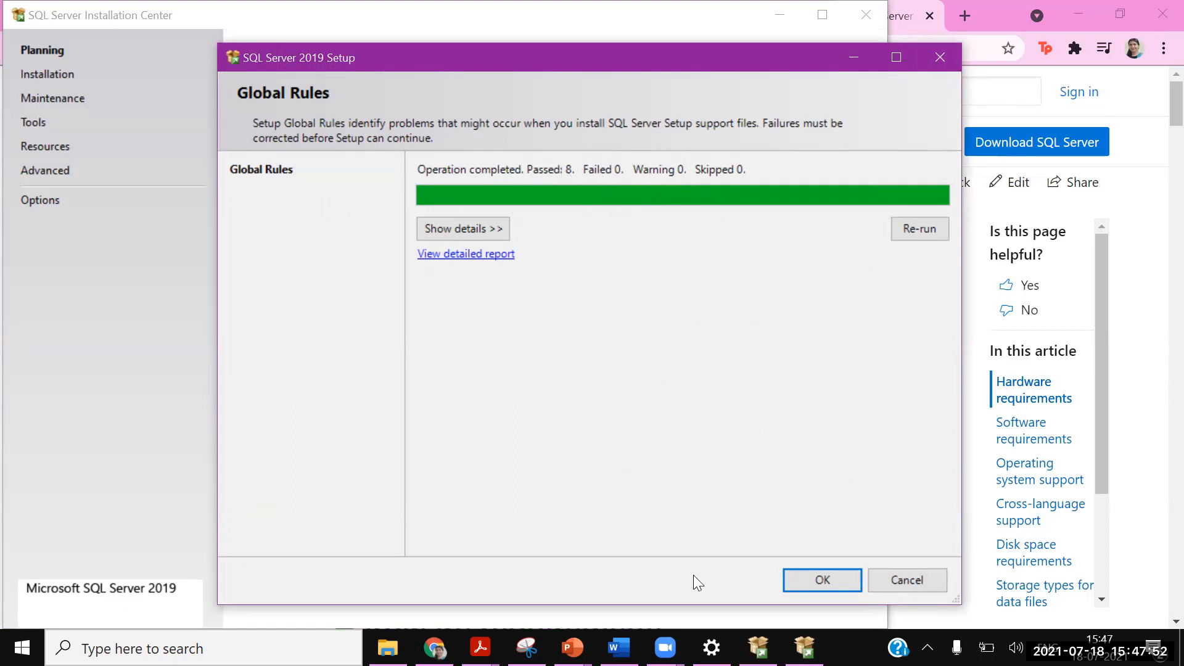
{"action": "left_click", "coordinate": [822, 585]}
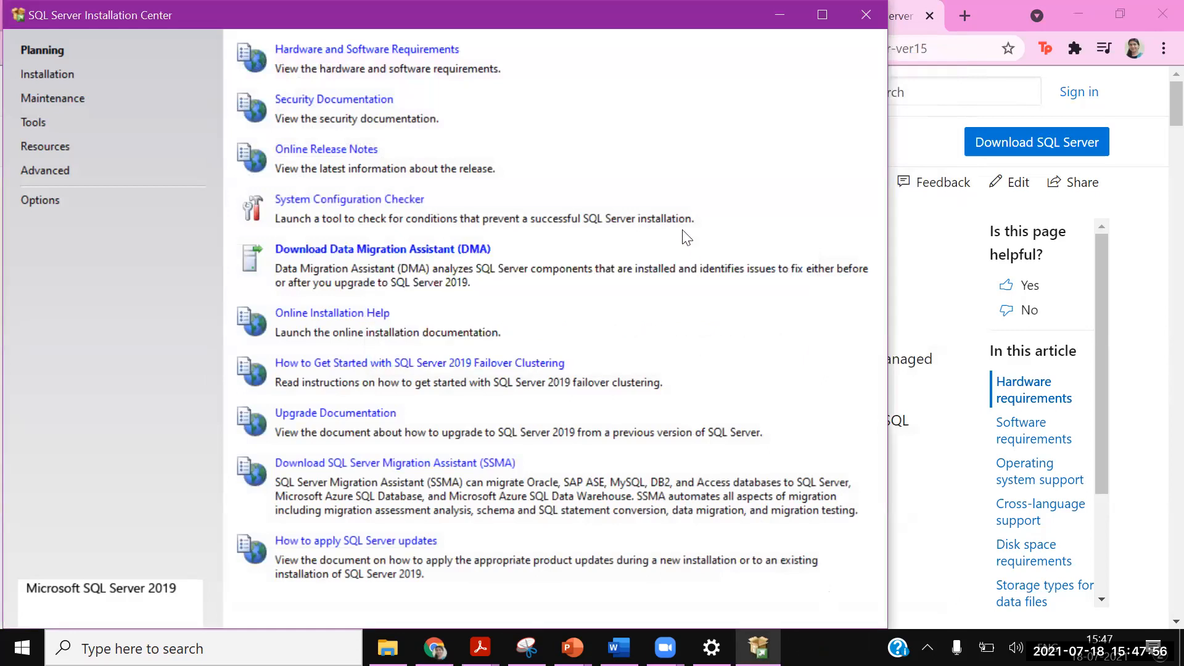
Step: Start a new SQL Server stand-alone installation with the free Developer edition
{"action": "left_click", "coordinate": [34, 79]}
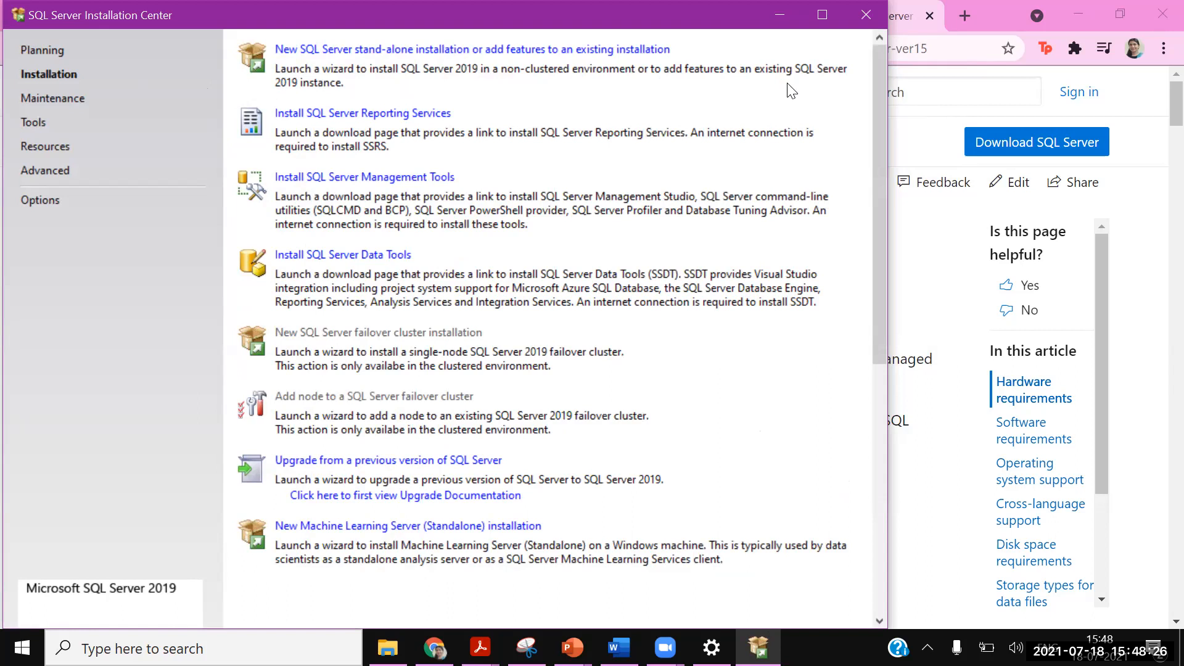
{"action": "left_click", "coordinate": [422, 51]}
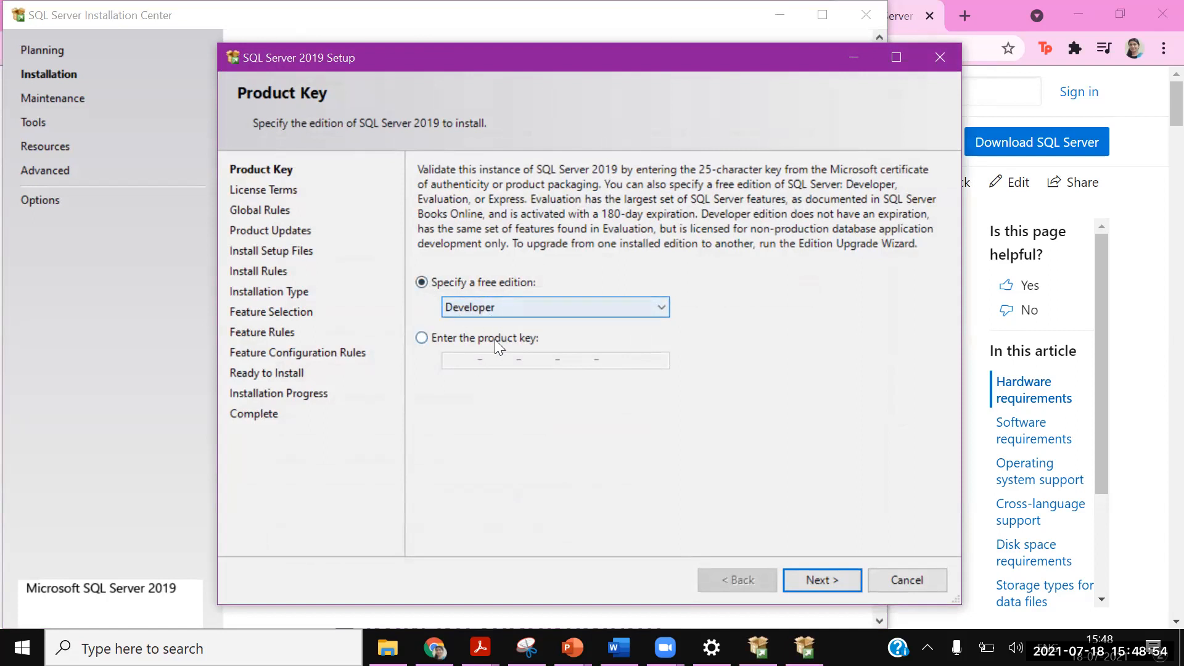
{"action": "left_click", "coordinate": [521, 309]}
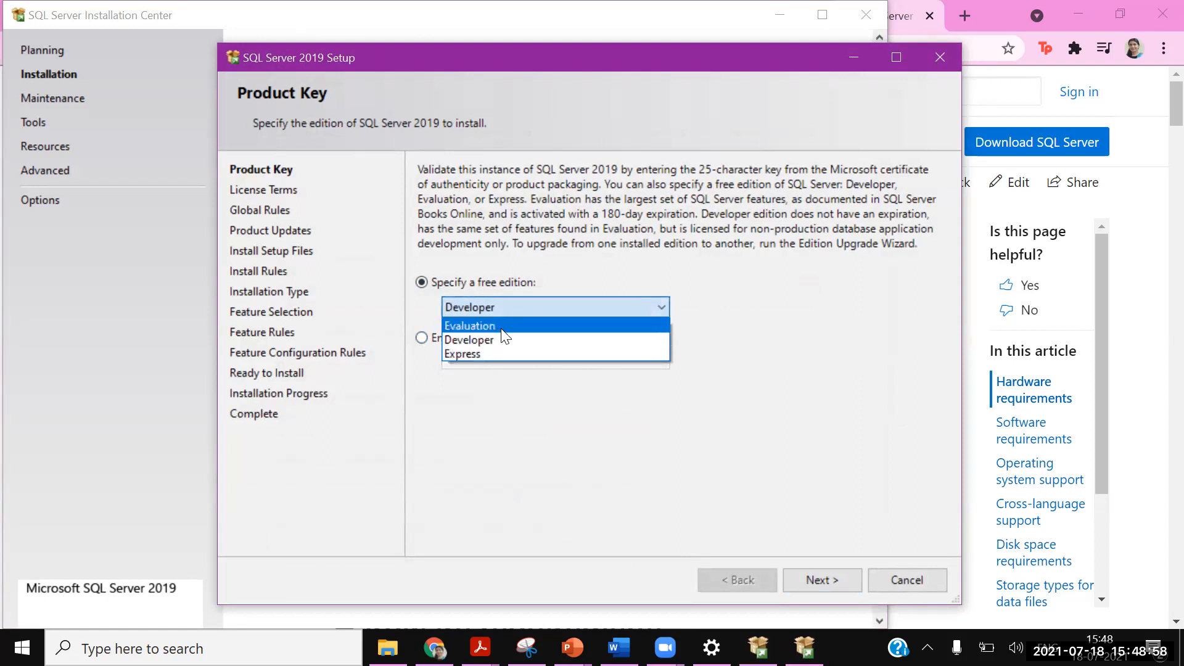
{"action": "left_click", "coordinate": [504, 340]}
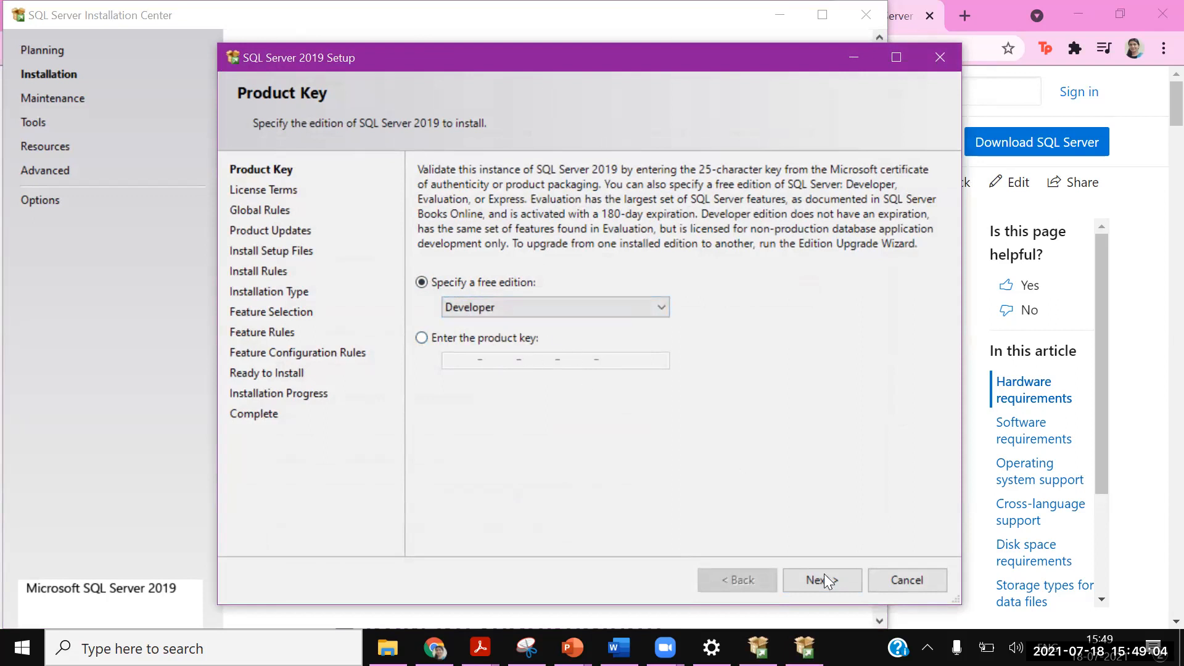
{"action": "left_click", "coordinate": [831, 589]}
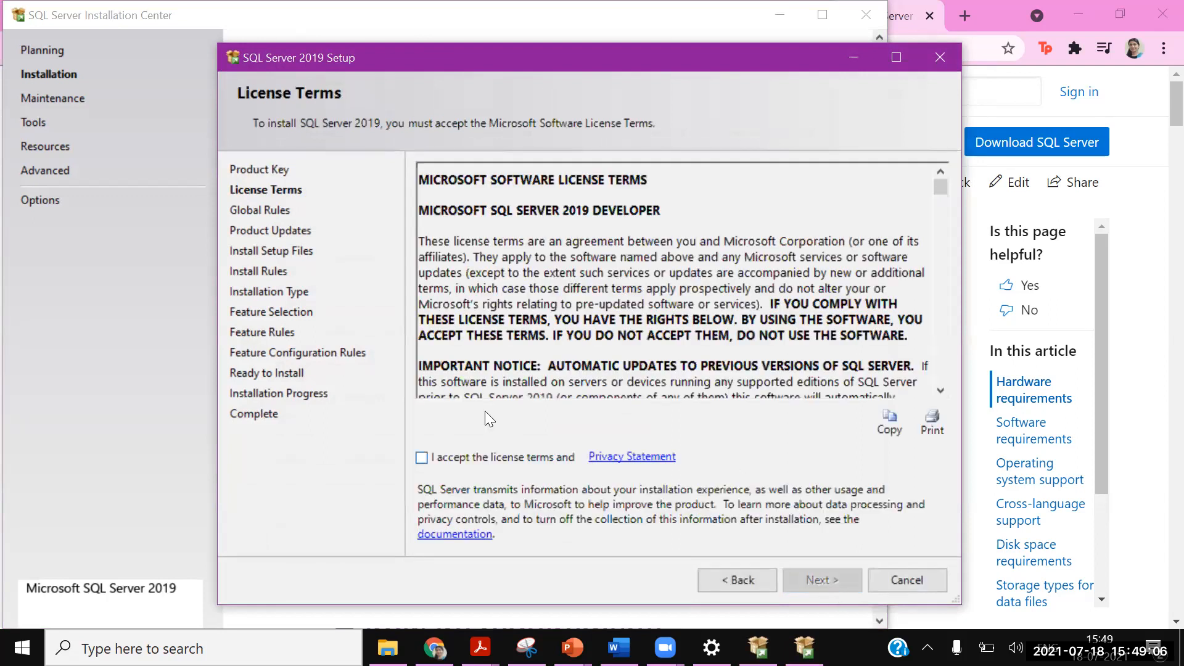
Step: Accept the license terms and proceed through the install rules to the installation type
{"action": "left_click", "coordinate": [421, 457]}
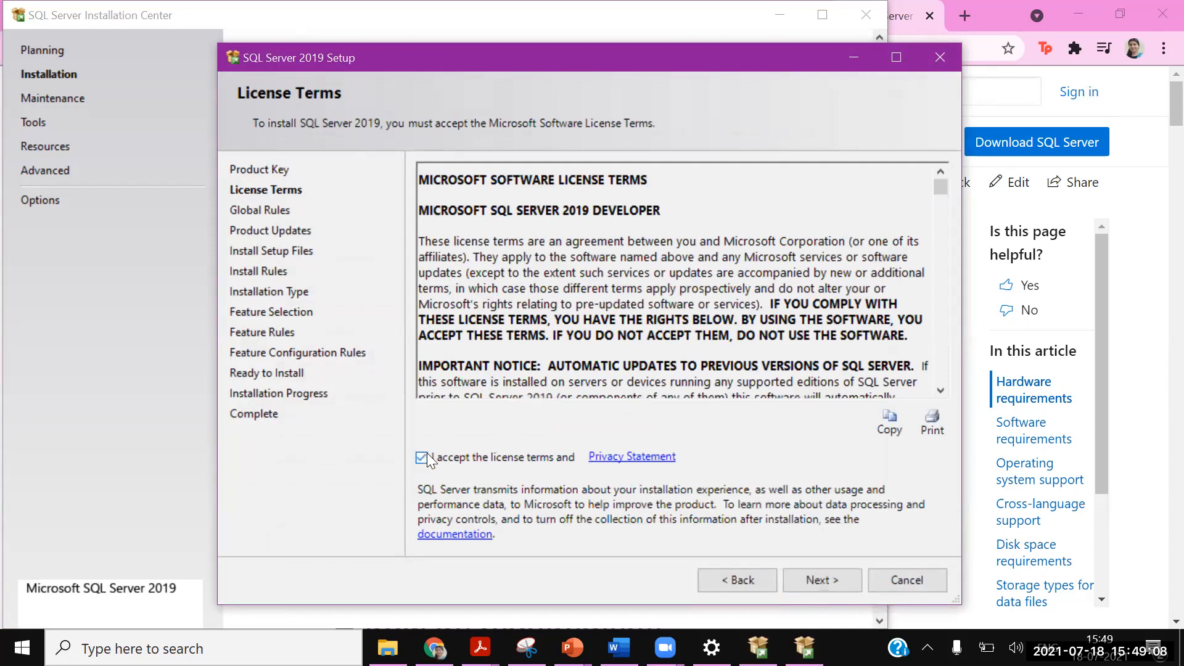
{"action": "left_click", "coordinate": [821, 579]}
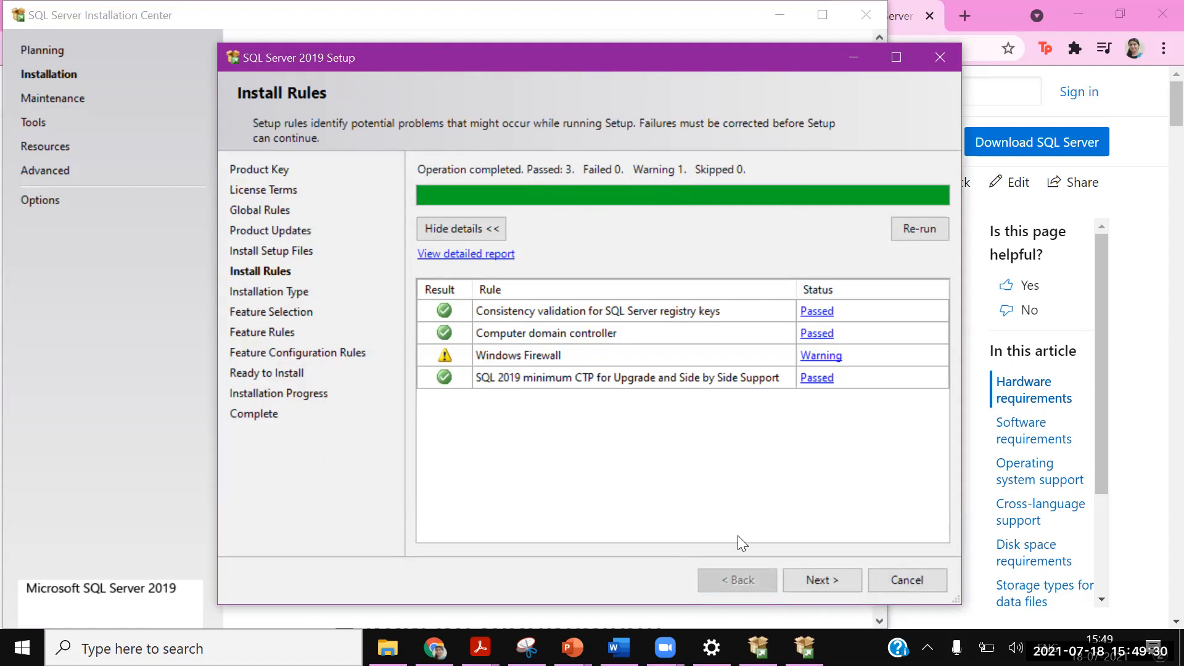
{"action": "left_click", "coordinate": [835, 584]}
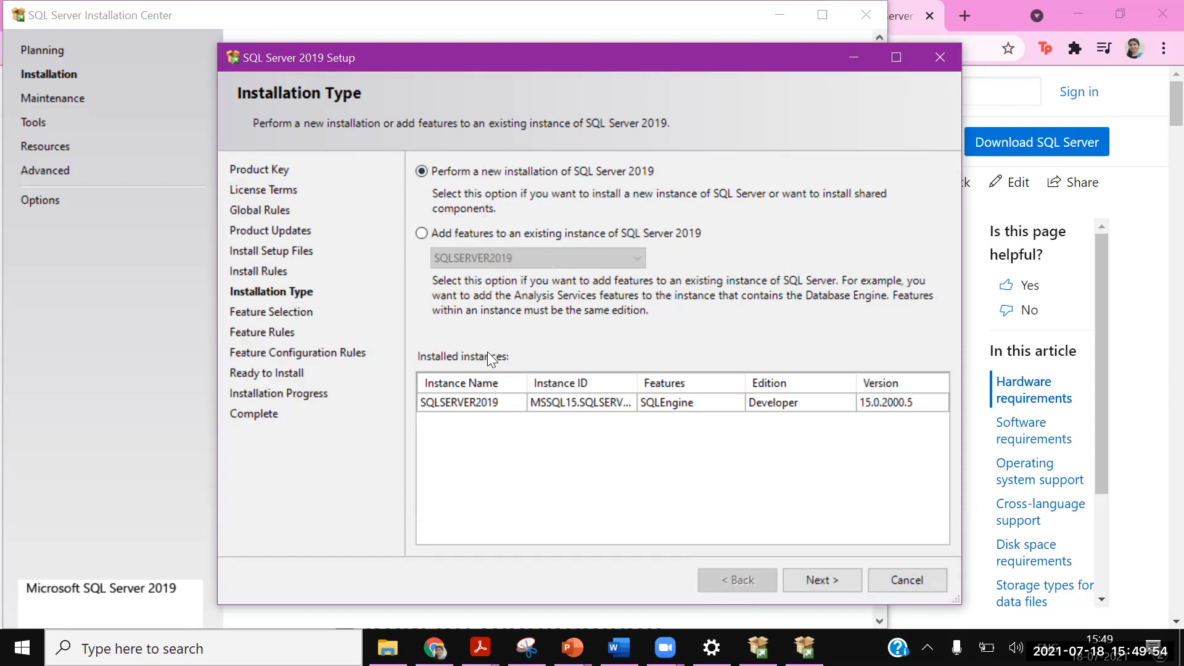
{"action": "left_click", "coordinate": [421, 233]}
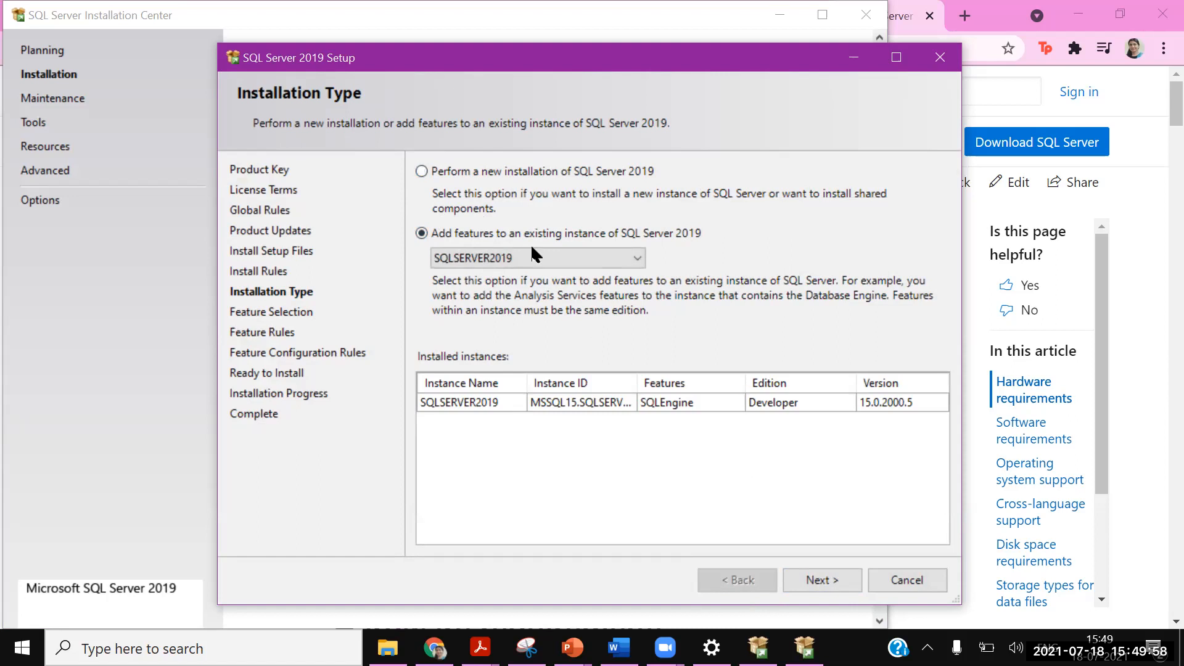
{"action": "left_click", "coordinate": [545, 258]}
{"action": "left_click", "coordinate": [469, 276]}
{"action": "left_click", "coordinate": [425, 171]}
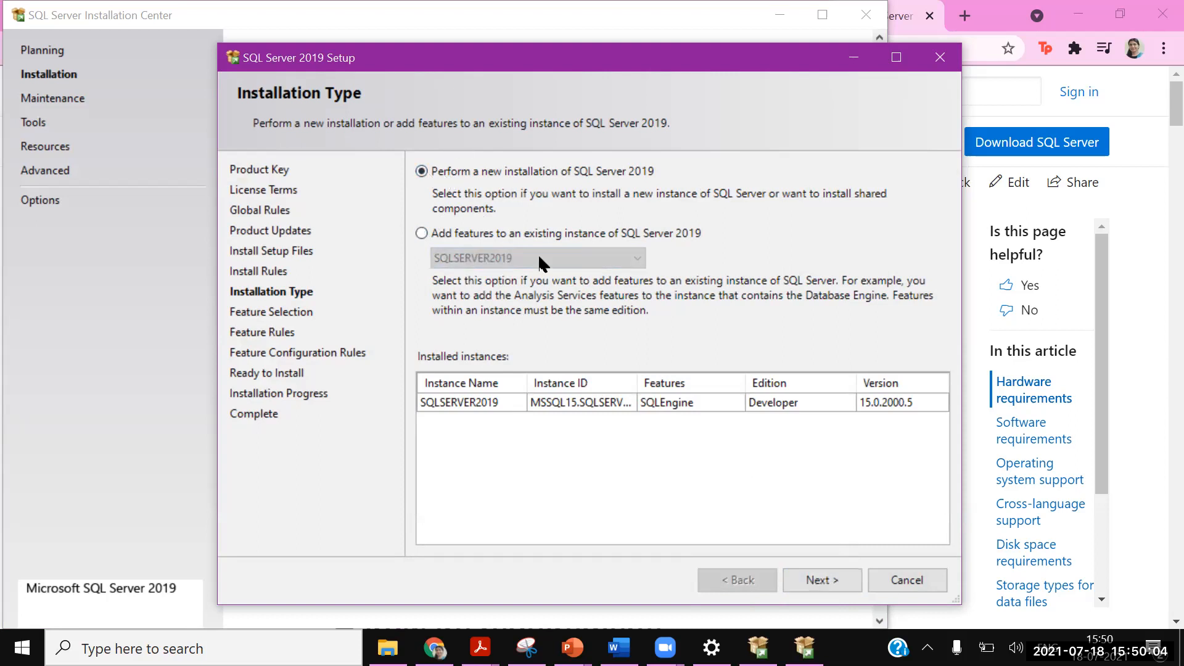
Step: Continue with a new installation of SQL Server 2019 and select Database Engine Services as the only feature
{"action": "left_click", "coordinate": [826, 585]}
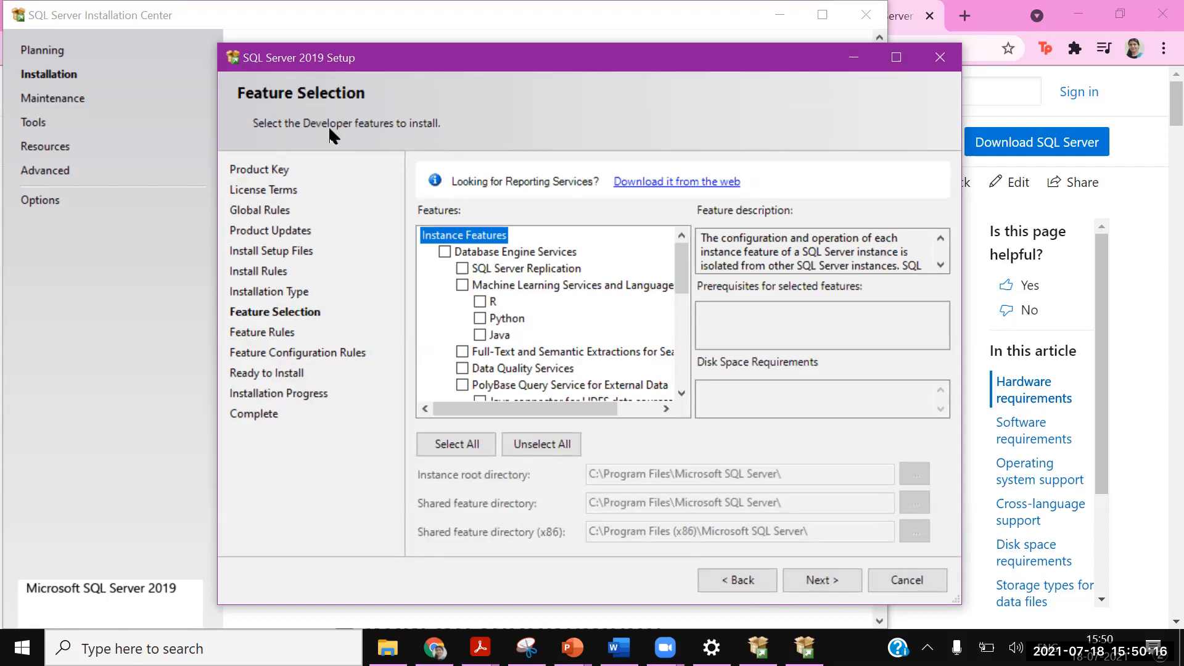
{"action": "left_click", "coordinate": [444, 252]}
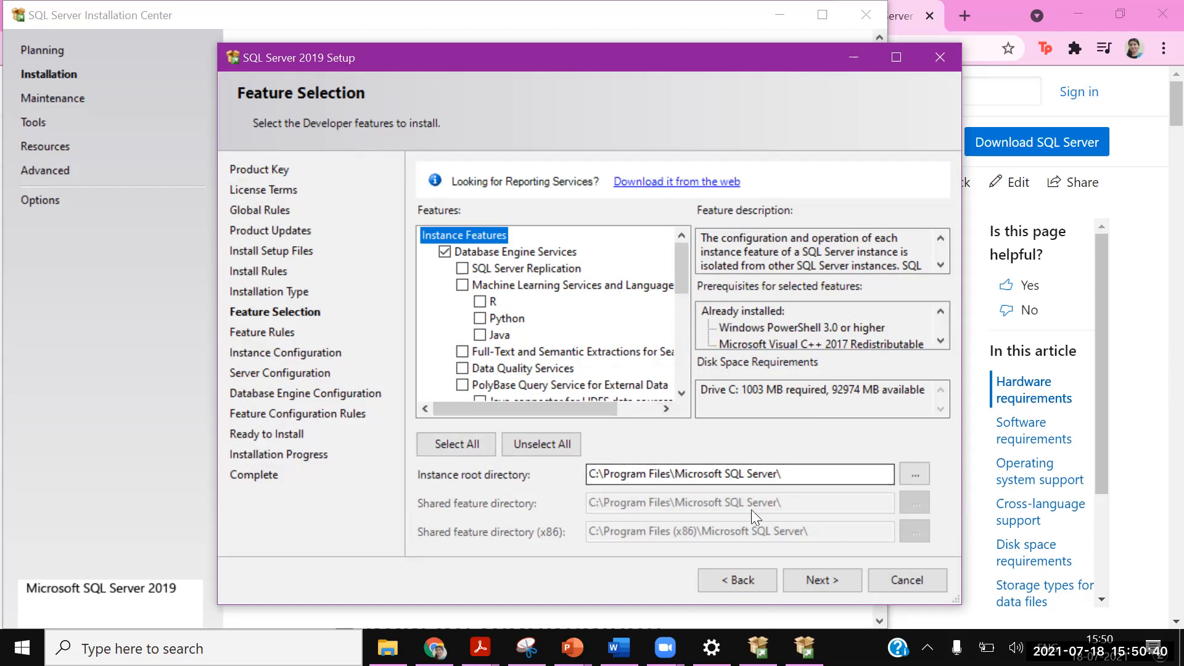
{"action": "left_click", "coordinate": [829, 578]}
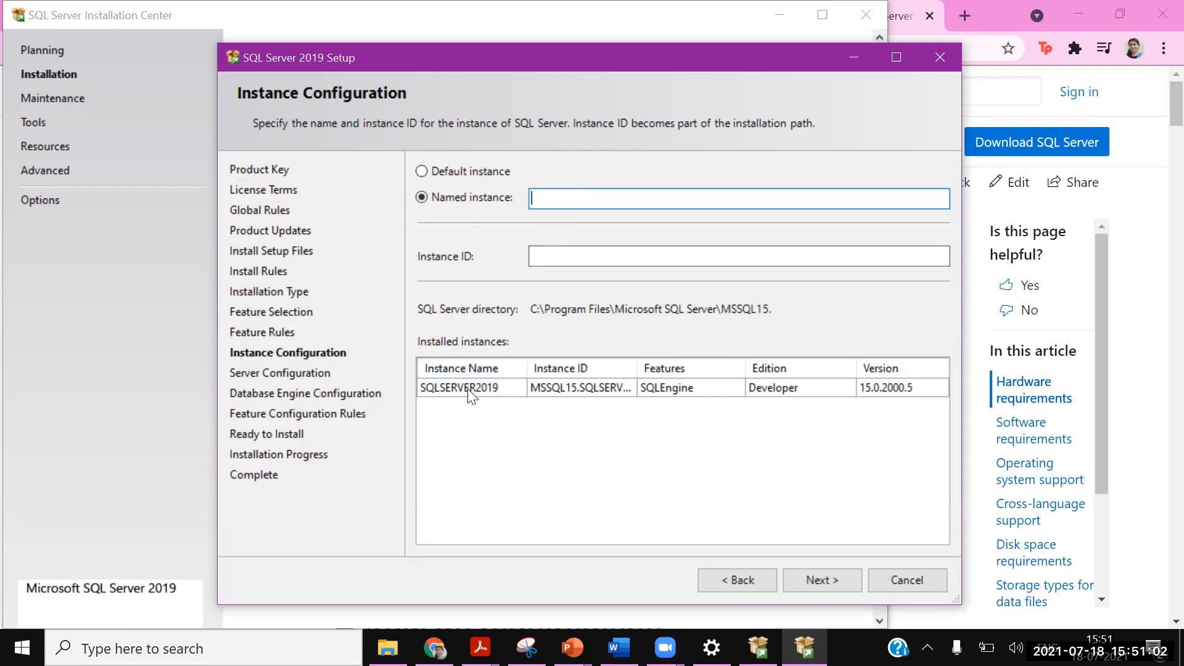
Step: Try to configure a named instance called SQLSERVER2019
{"action": "left_click", "coordinate": [463, 175]}
{"action": "left_click", "coordinate": [459, 194]}
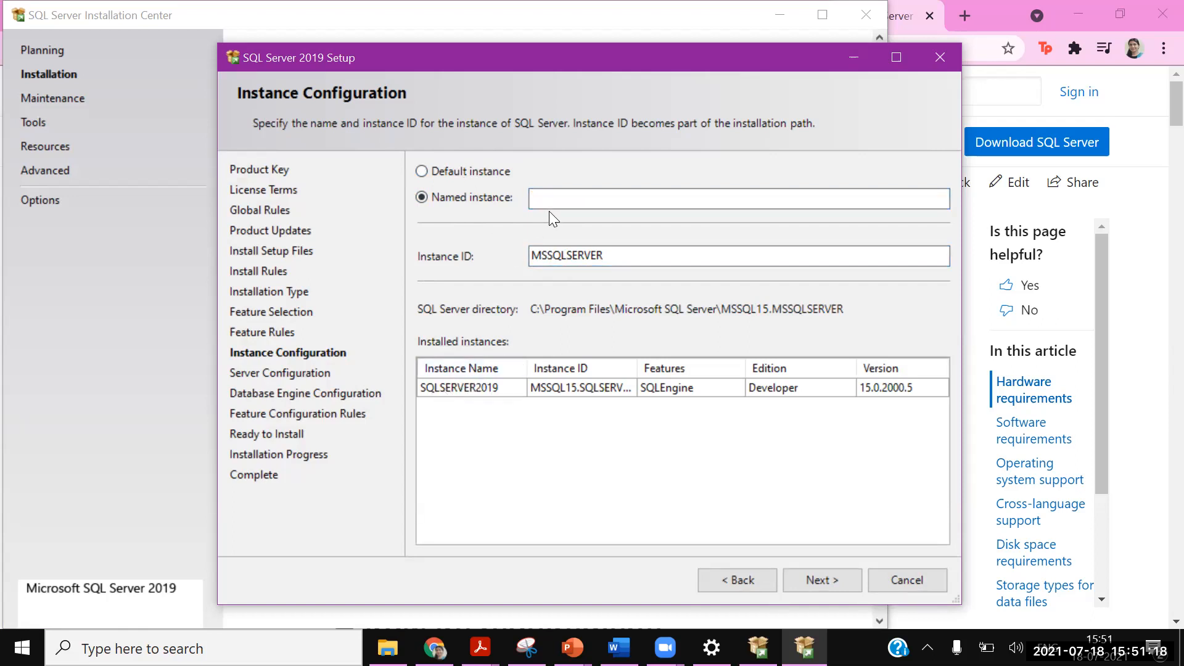
{"action": "left_click", "coordinate": [560, 196]}
{"action": "type", "text": "SQLserver 20"}
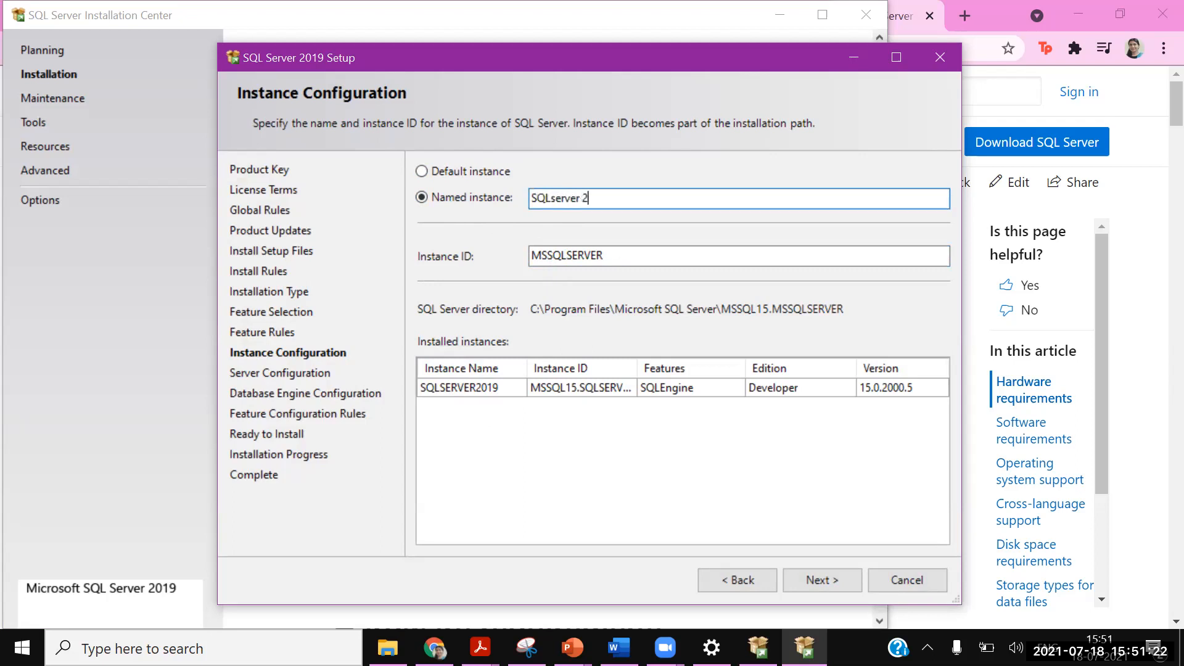
{"action": "key", "text": "BackSpace"}
{"action": "key", "text": "BackSpace"}
{"action": "key", "text": "BackSpace"}
{"action": "key", "text": "BackSpace"}
{"action": "key", "text": "BackSpace"}
{"action": "key", "text": "BackSpace"}
{"action": "key", "text": "BackSpace"}
{"action": "key", "text": "BackSpace"}
{"action": "key", "text": "BackSpace"}
{"action": "type", "text": "SERVER21"}
{"action": "key", "text": "BackSpace"}
{"action": "type", "text": "019"}
{"action": "left_click", "coordinate": [815, 585]}
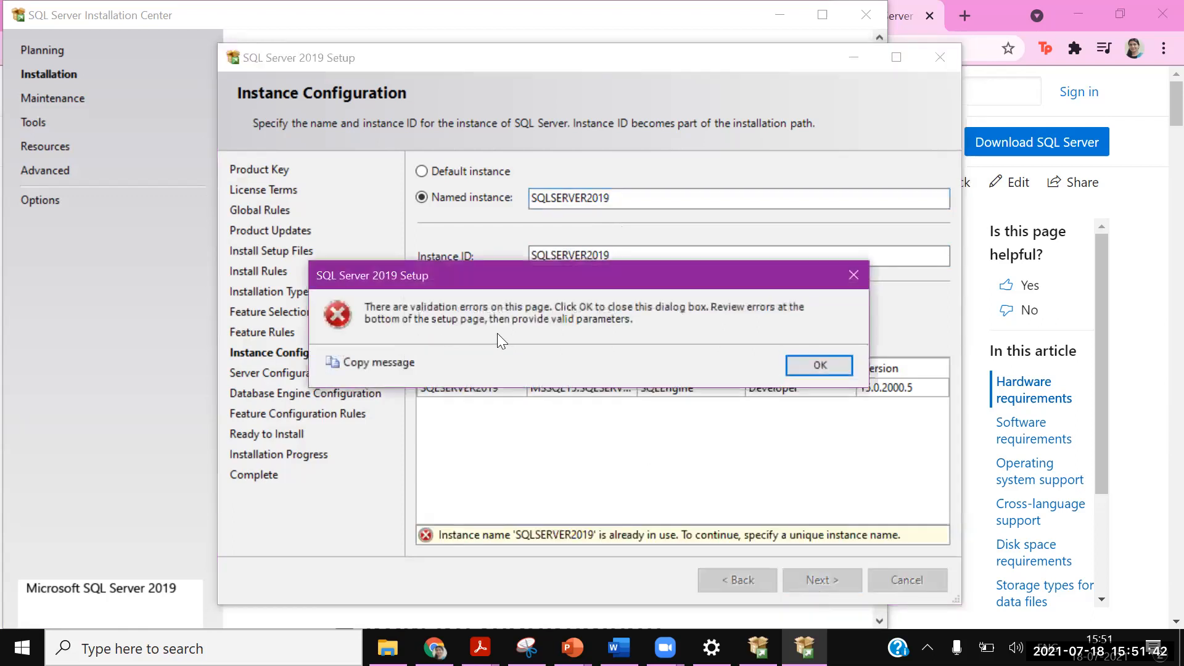
{"action": "left_click", "coordinate": [822, 365]}
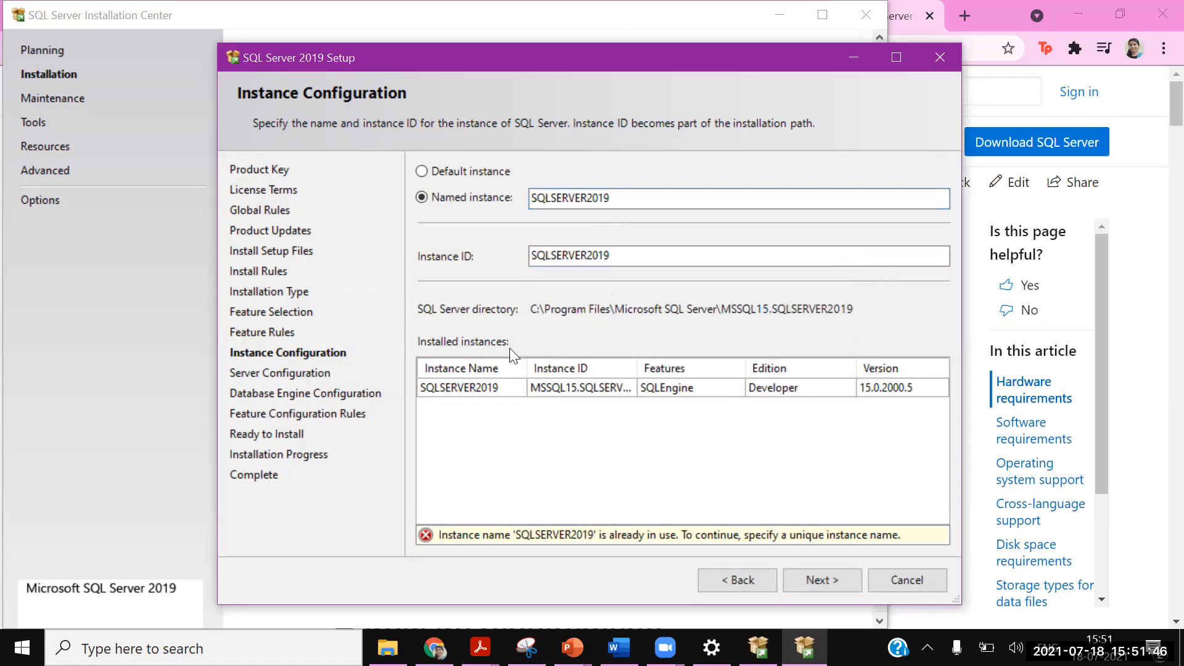
Step: Set the named instance to MYSQL2019 and accept the default service account configuration
{"action": "left_click", "coordinate": [615, 197]}
{"action": "left_click_drag", "start_coordinate": [616, 197], "coordinate": [524, 198]}
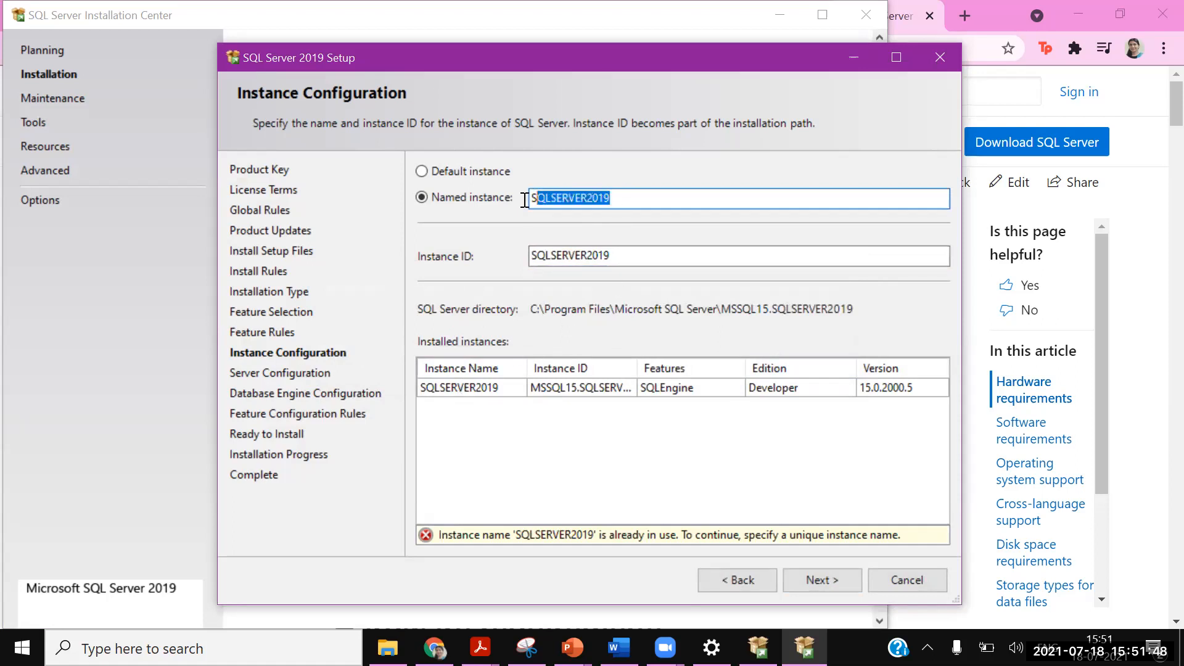
{"action": "type", "text": "MYD"}
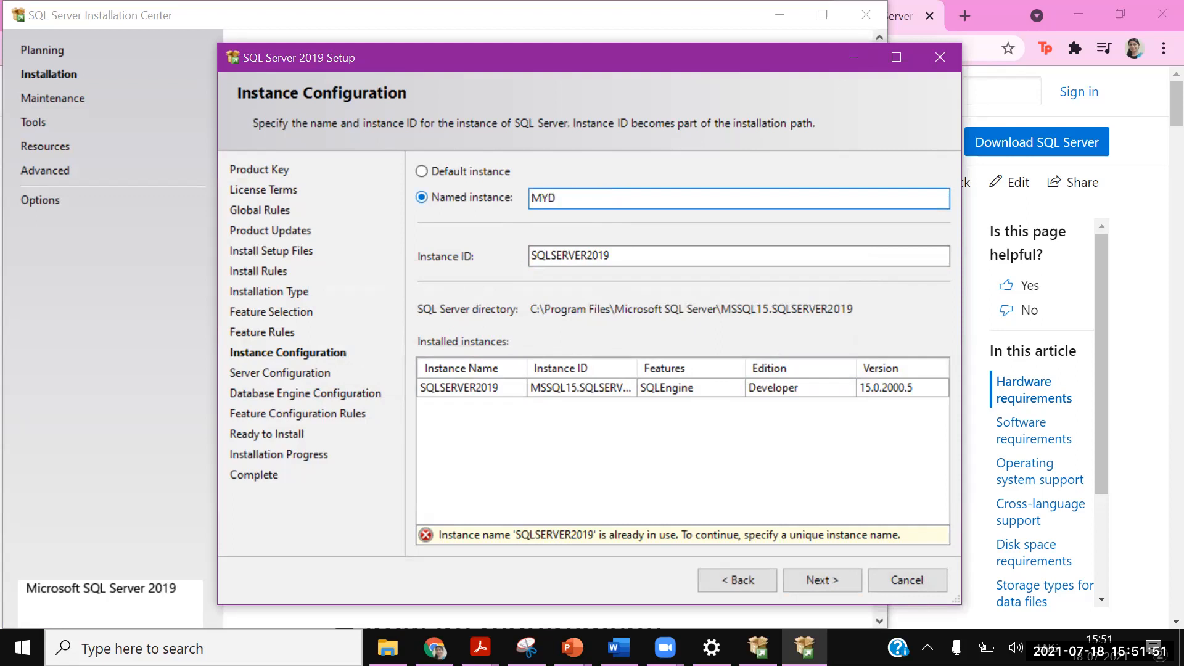
{"action": "key", "text": "BackSpace"}
{"action": "type", "text": "SQL2019"}
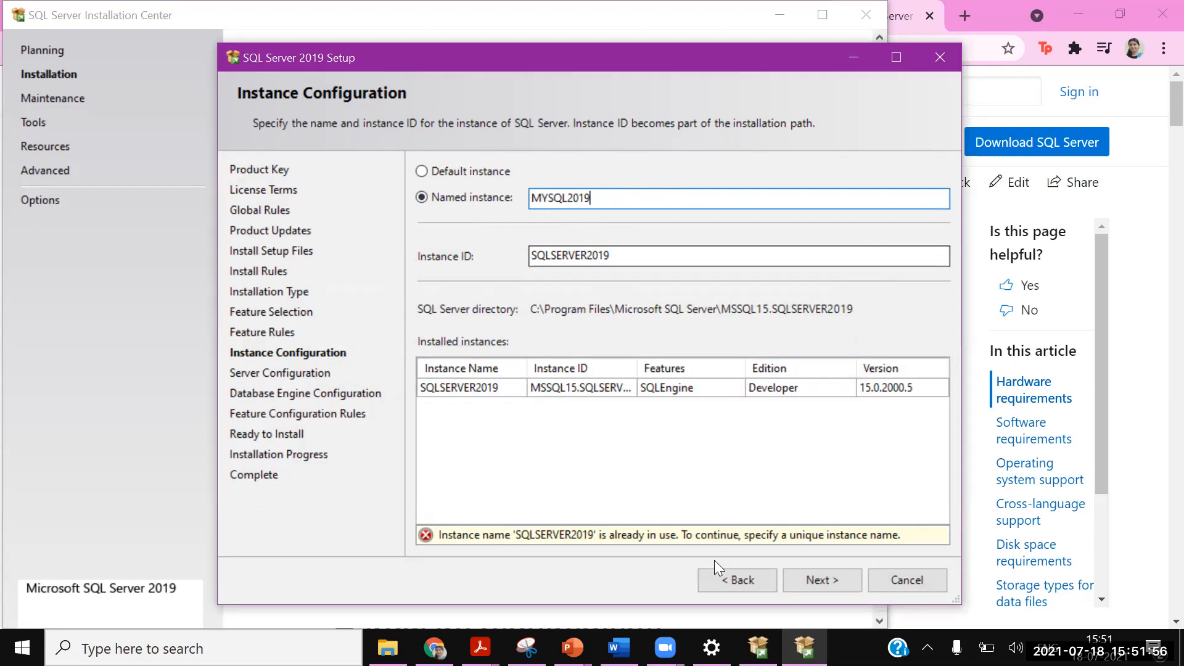
{"action": "left_click", "coordinate": [823, 582]}
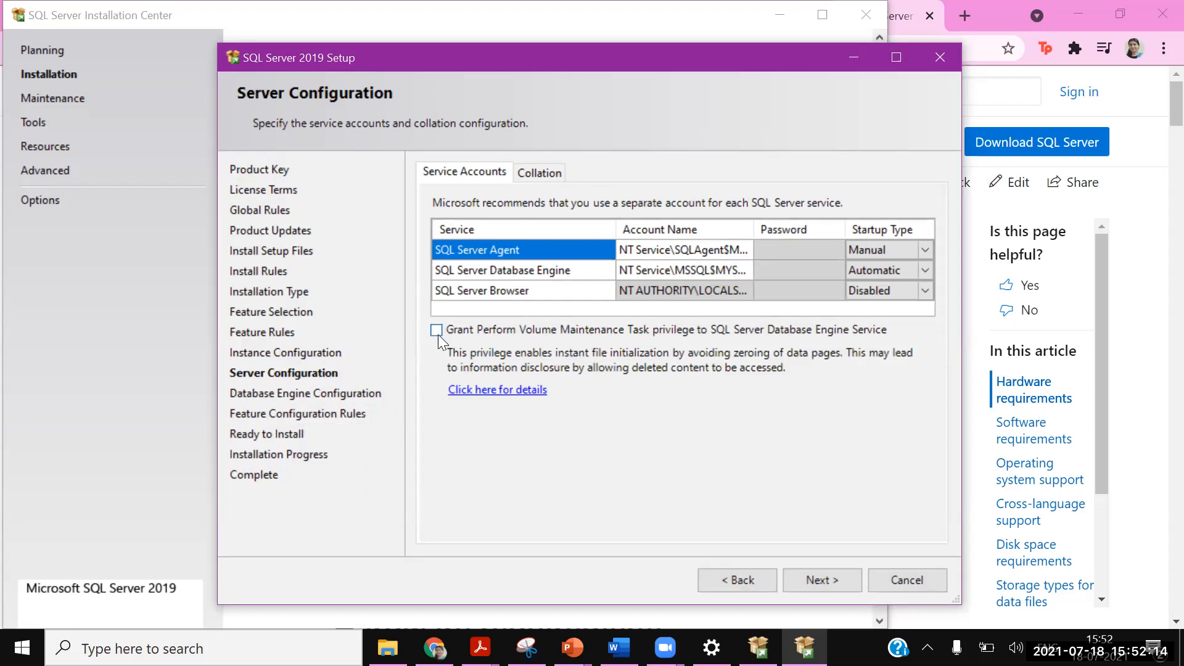
{"action": "left_click", "coordinate": [820, 580]}
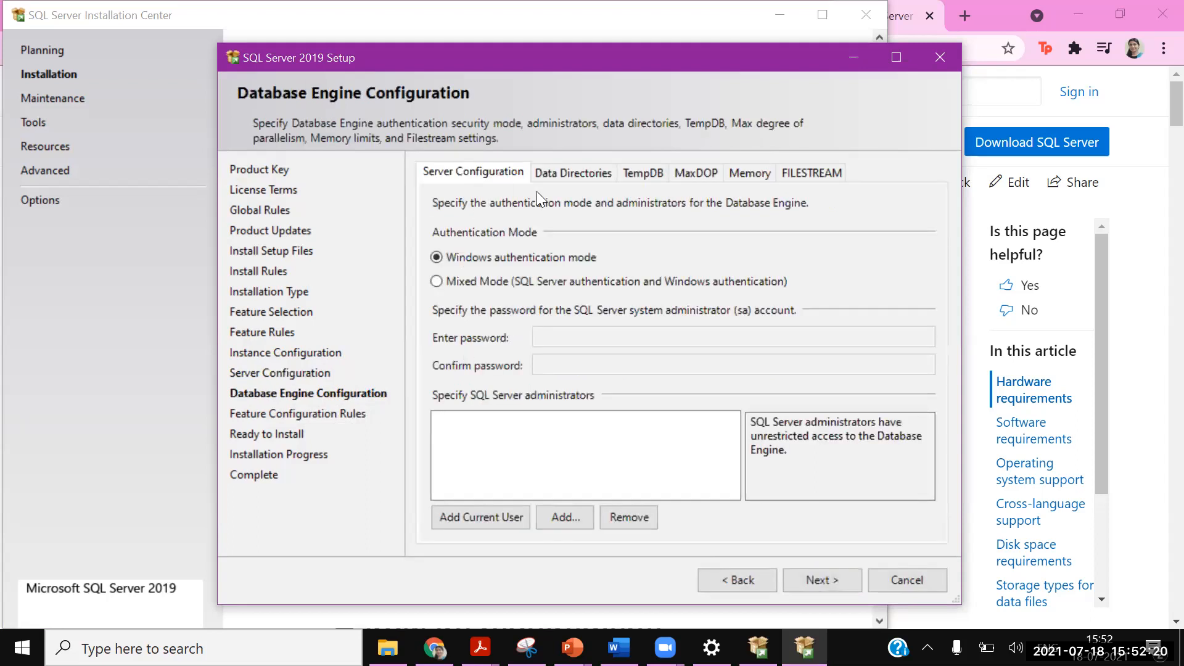
Step: Set Mixed Mode authentication with a confirmed sa account password, and add the current user as a SQL Server administrator
{"action": "left_click", "coordinate": [443, 281]}
{"action": "left_click", "coordinate": [548, 342]}
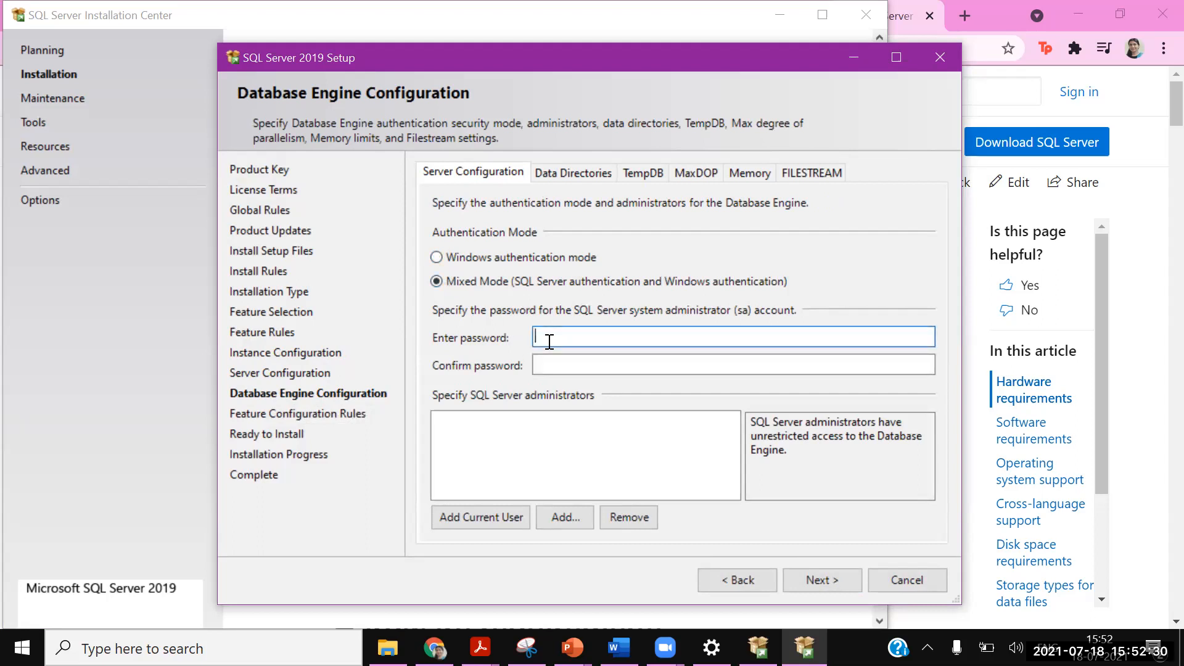
{"action": "type", "text": "•••••••••"}
{"action": "left_click", "coordinate": [811, 359]}
{"action": "type", "text": "•••••••••"}
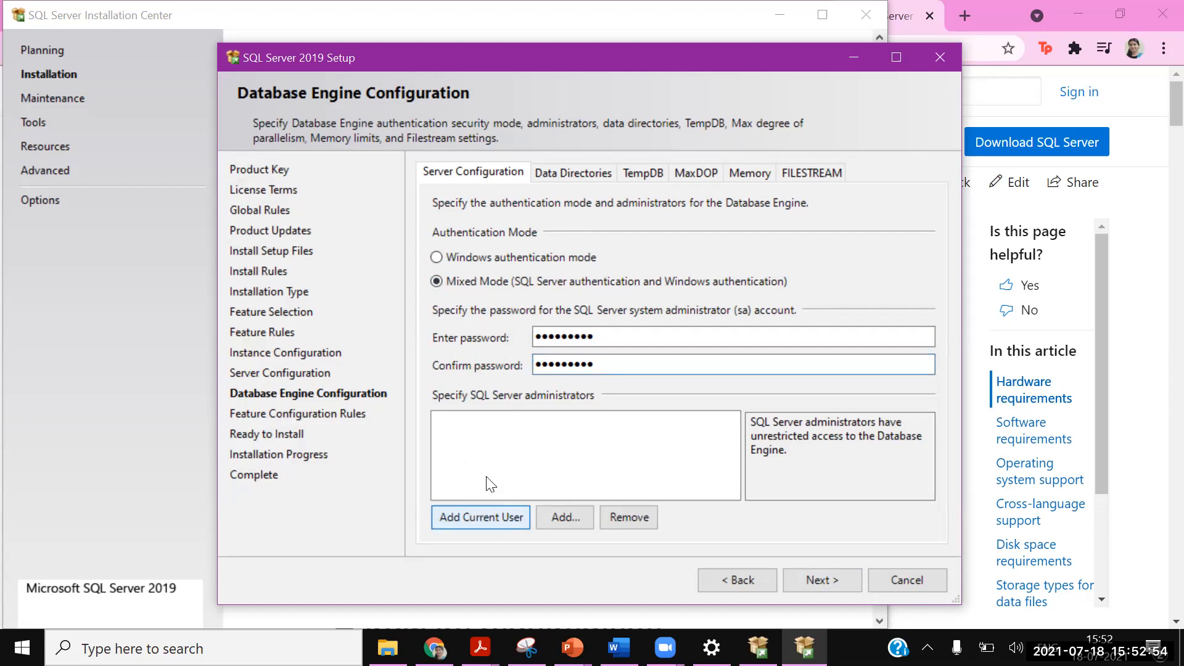
{"action": "left_click", "coordinate": [482, 517]}
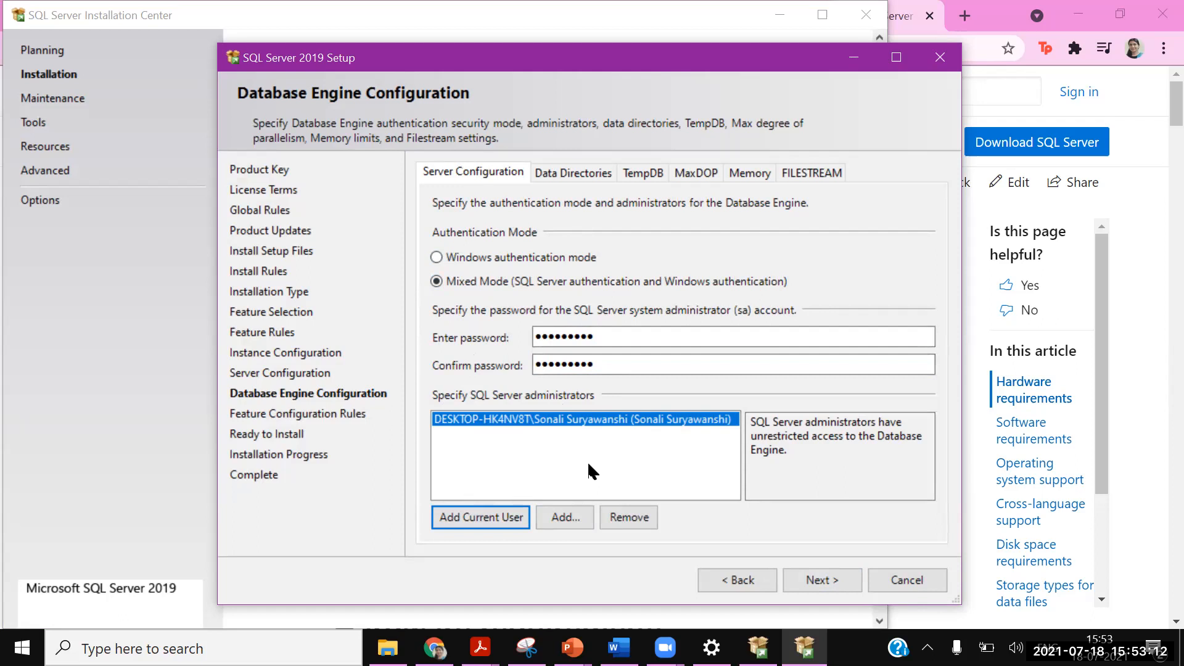
Step: Review the Ready to Install summary for the MYSQL2019 instance and quit SQL Server 2019 Setup without installing
{"action": "left_click", "coordinate": [826, 581]}
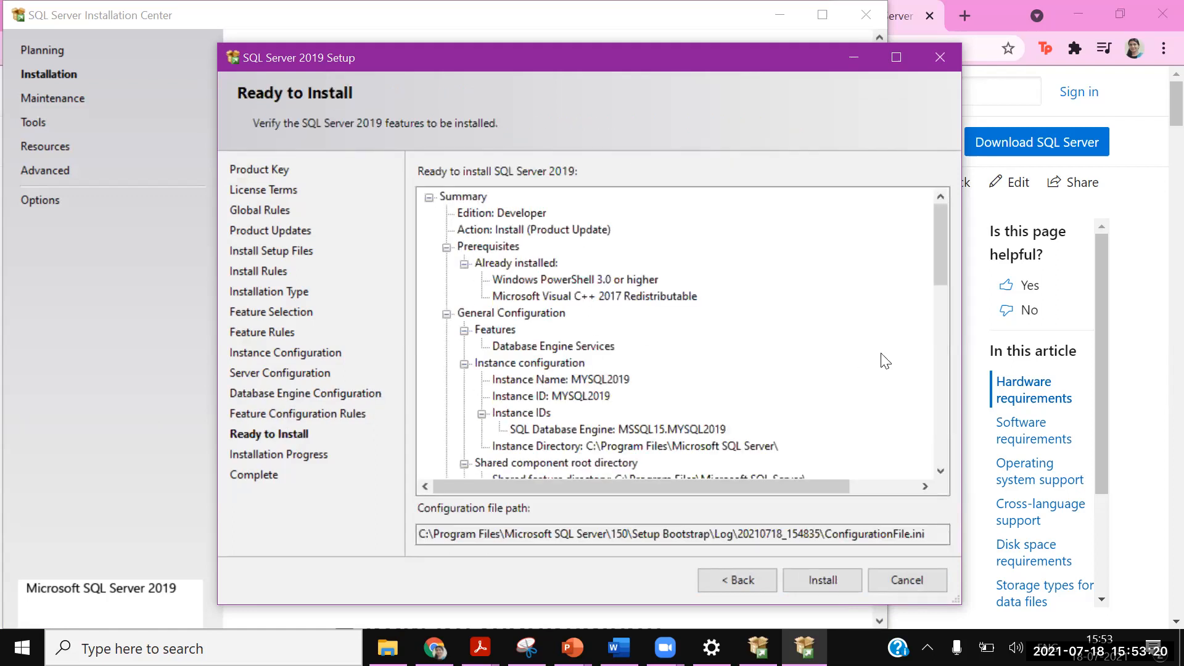
{"action": "left_click_drag", "start_coordinate": [934, 228], "coordinate": [949, 278]}
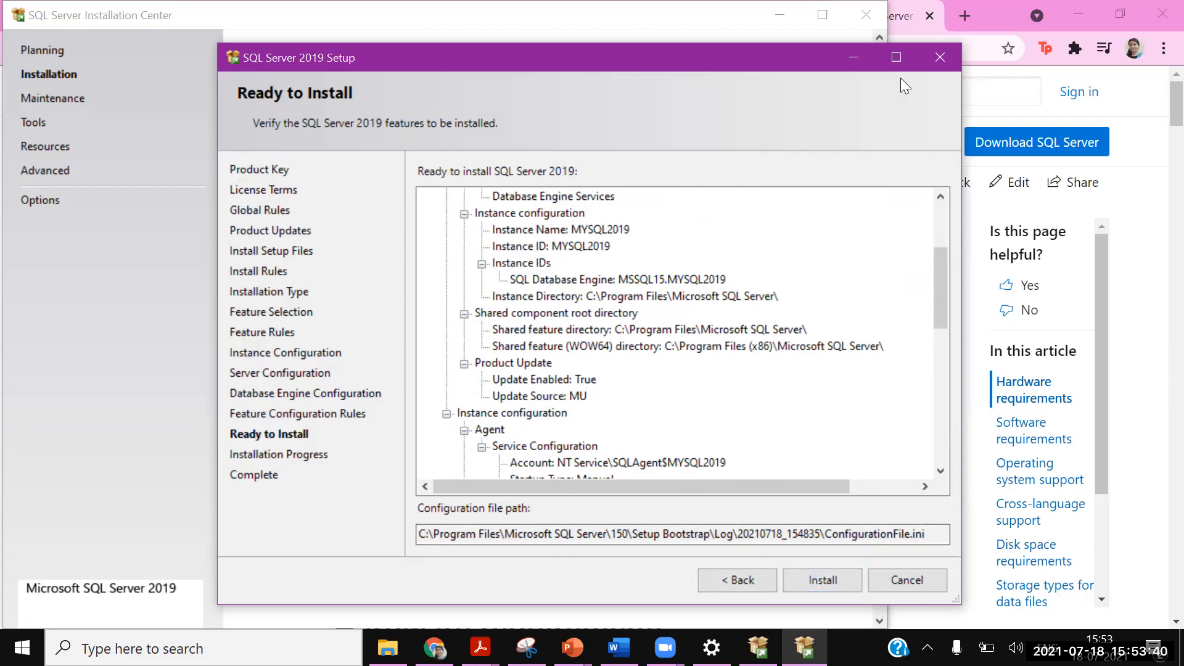
{"action": "left_click", "coordinate": [945, 56]}
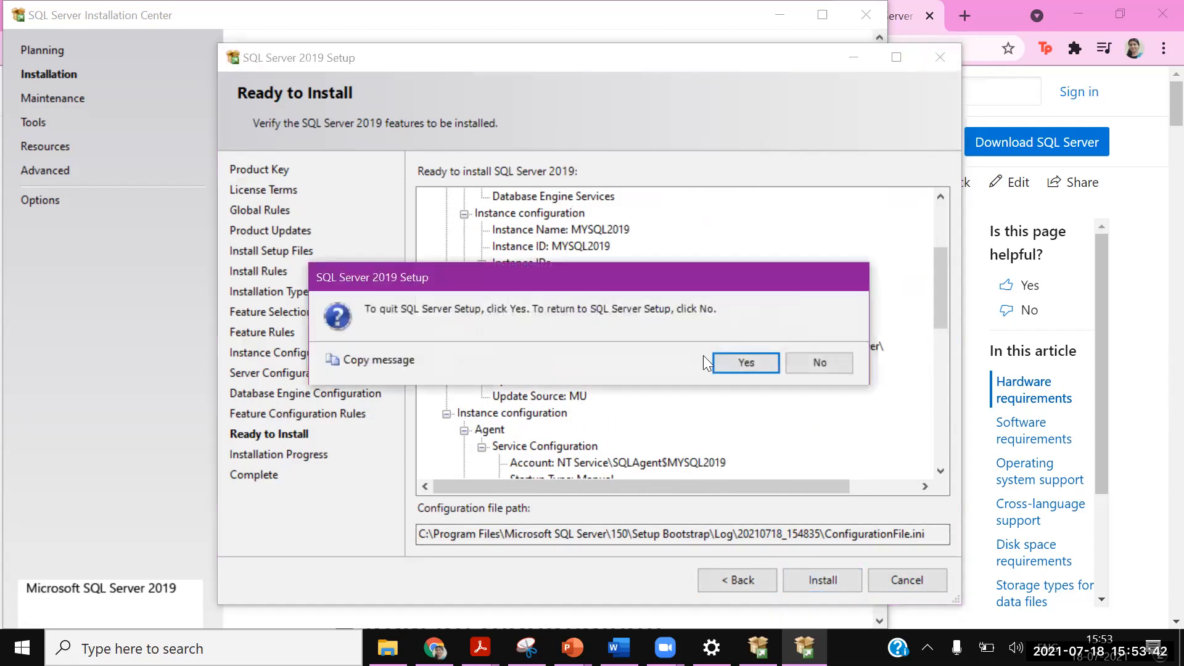
{"action": "left_click", "coordinate": [743, 363]}
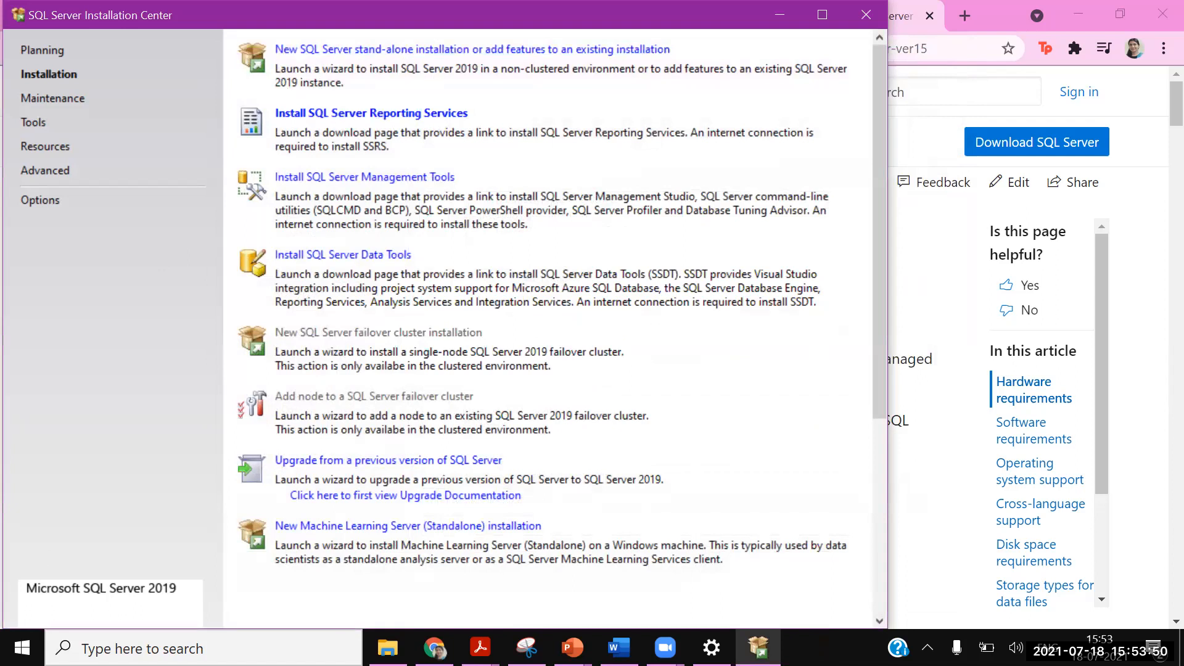
Step: Look through the installed programs under Microsoft SQL Server 2019 in the Windows app list
{"action": "left_click", "coordinate": [22, 647]}
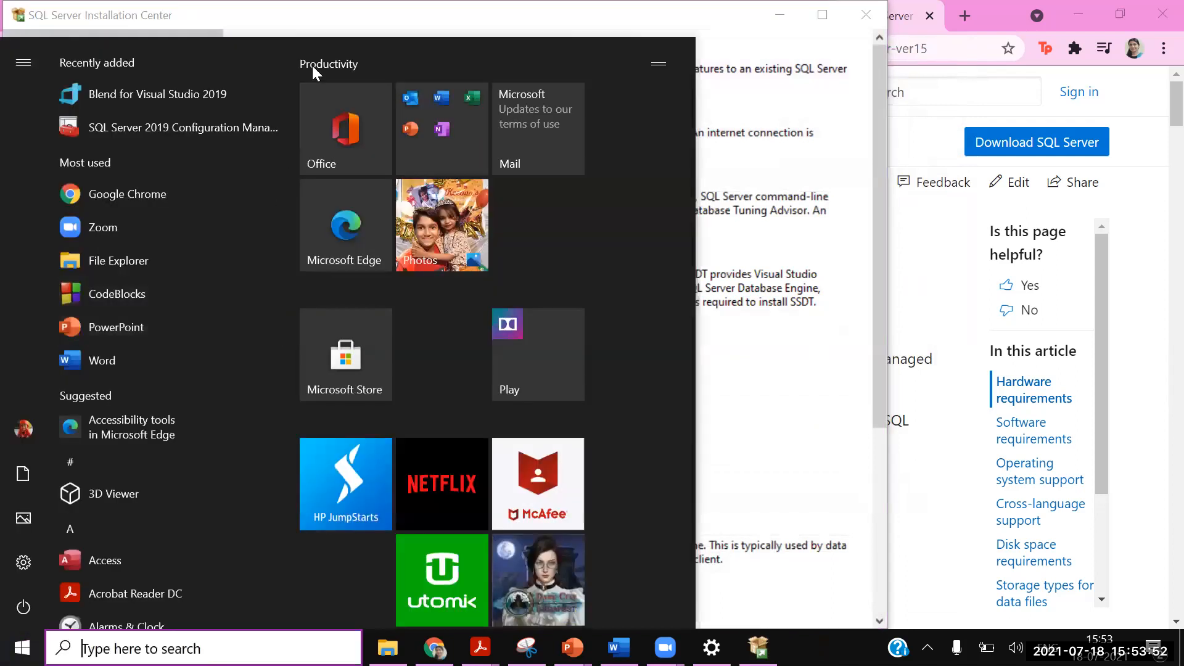
{"action": "left_click_drag", "start_coordinate": [288, 85], "coordinate": [292, 343]}
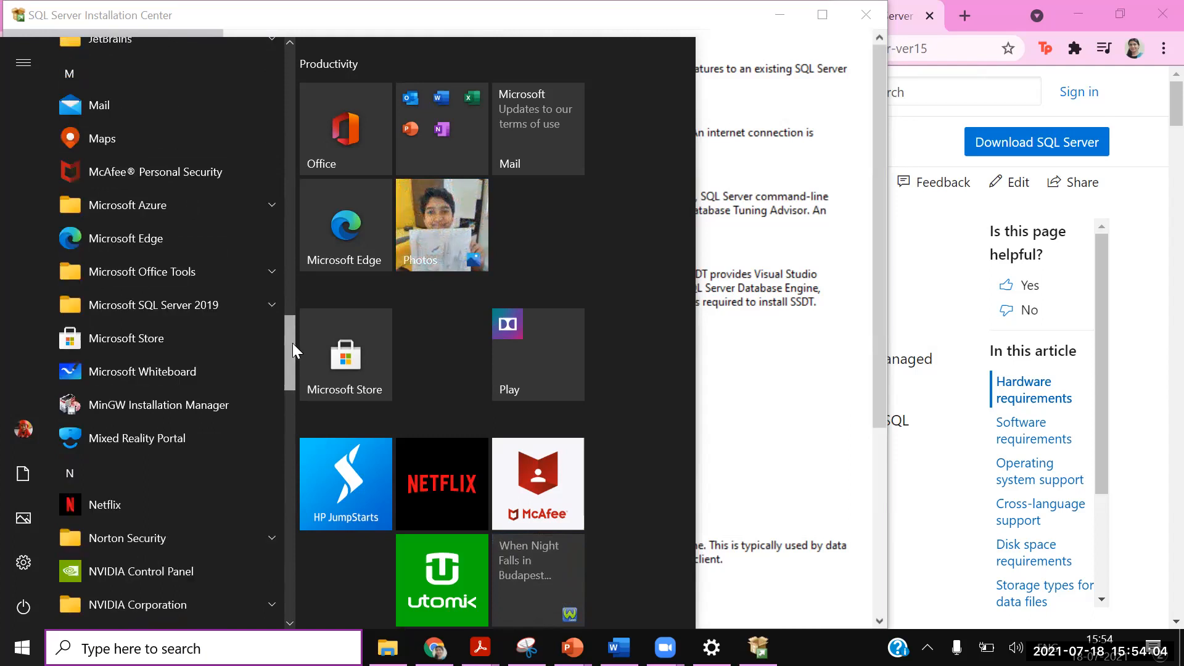
{"action": "left_click", "coordinate": [220, 309]}
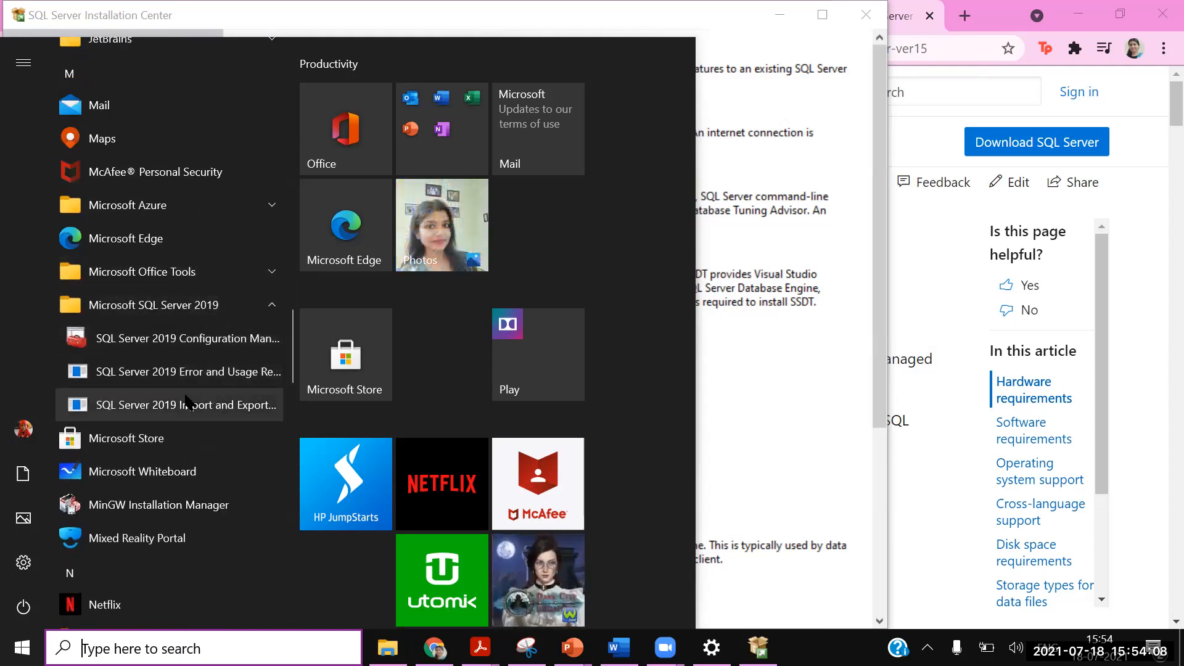
{"action": "left_click", "coordinate": [819, 405]}
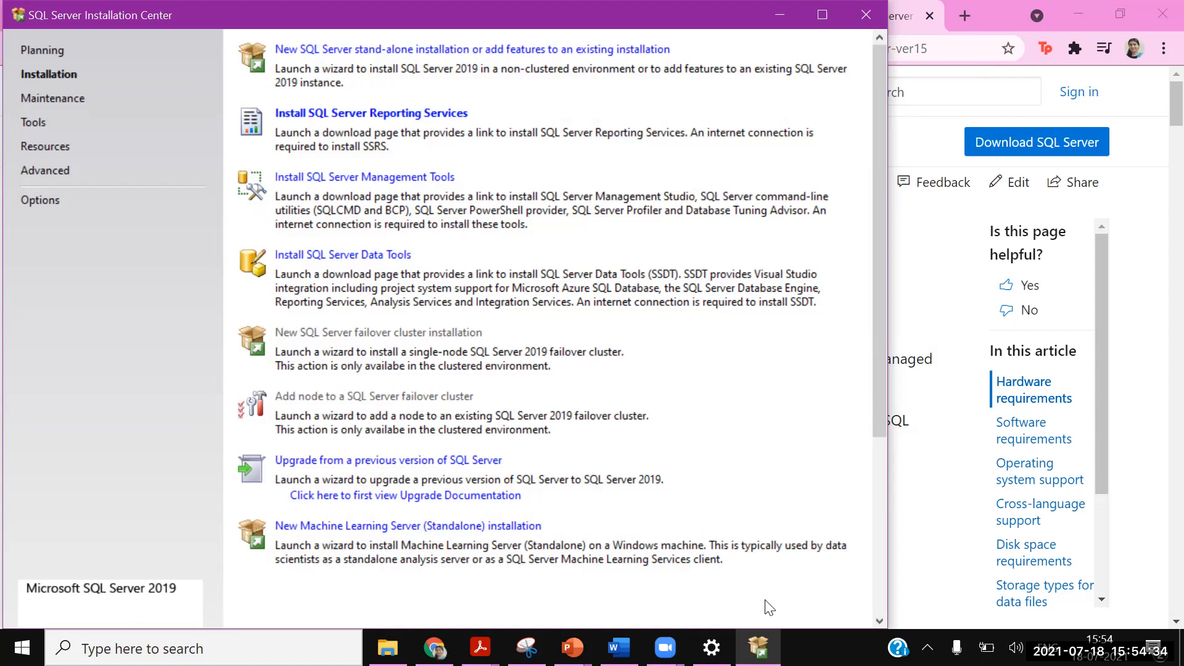
Step: Open SQLServer2019-x64-ENU-Dev.iso from Downloads\SQL Server\SQL Server 2019 and run its setup.exe to reach the Installation Center
{"action": "left_click", "coordinate": [387, 647]}
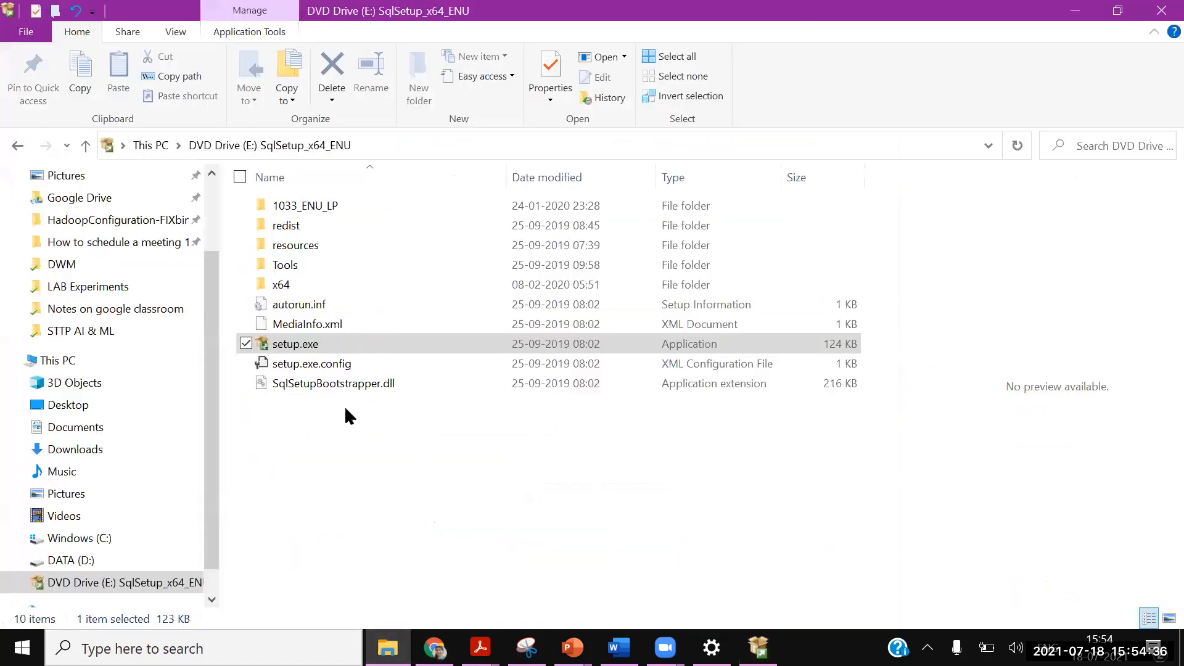
{"action": "left_click", "coordinate": [85, 145]}
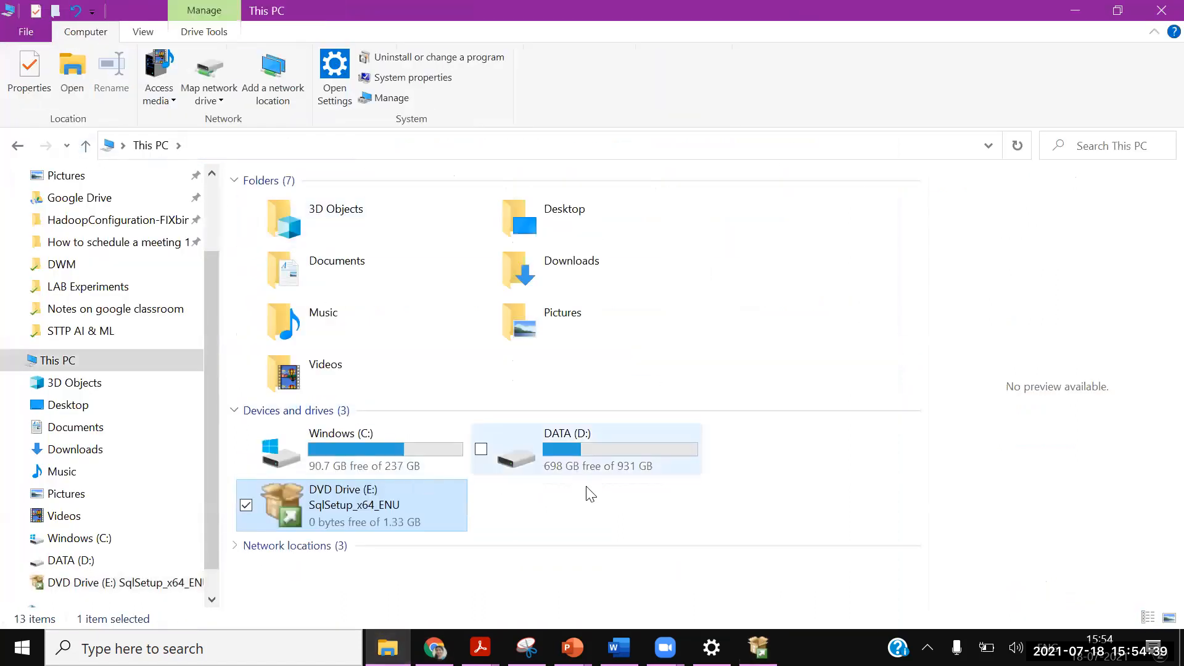
{"action": "double_click", "coordinate": [561, 272]}
{"action": "double_click", "coordinate": [299, 230]}
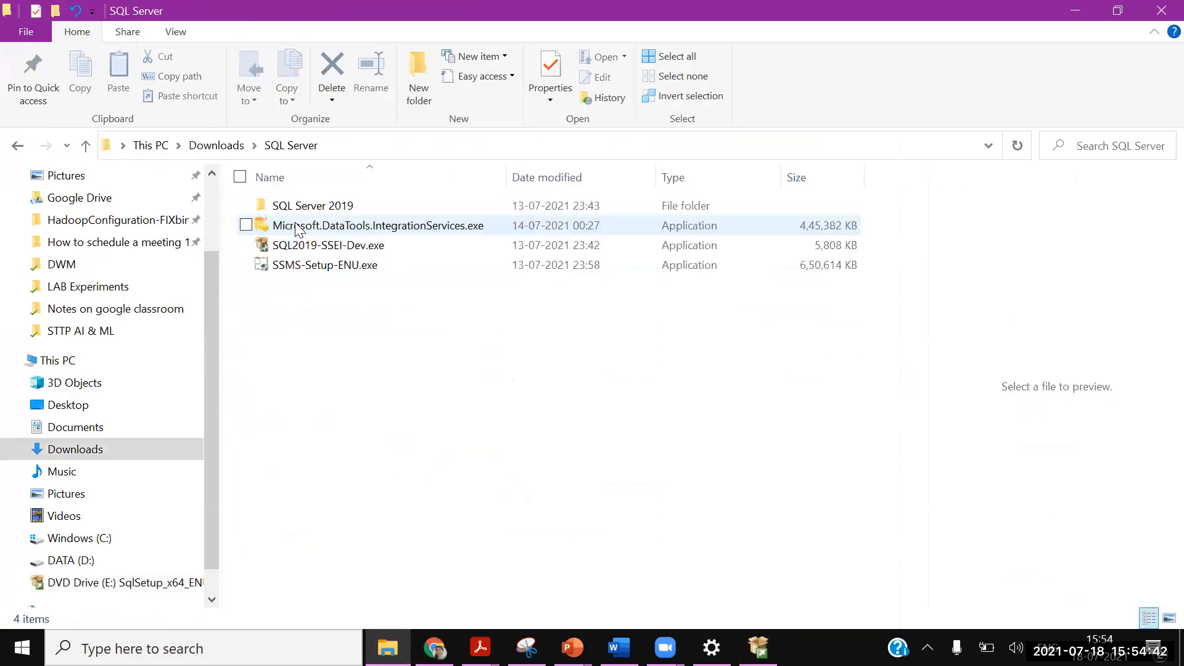
{"action": "double_click", "coordinate": [312, 209]}
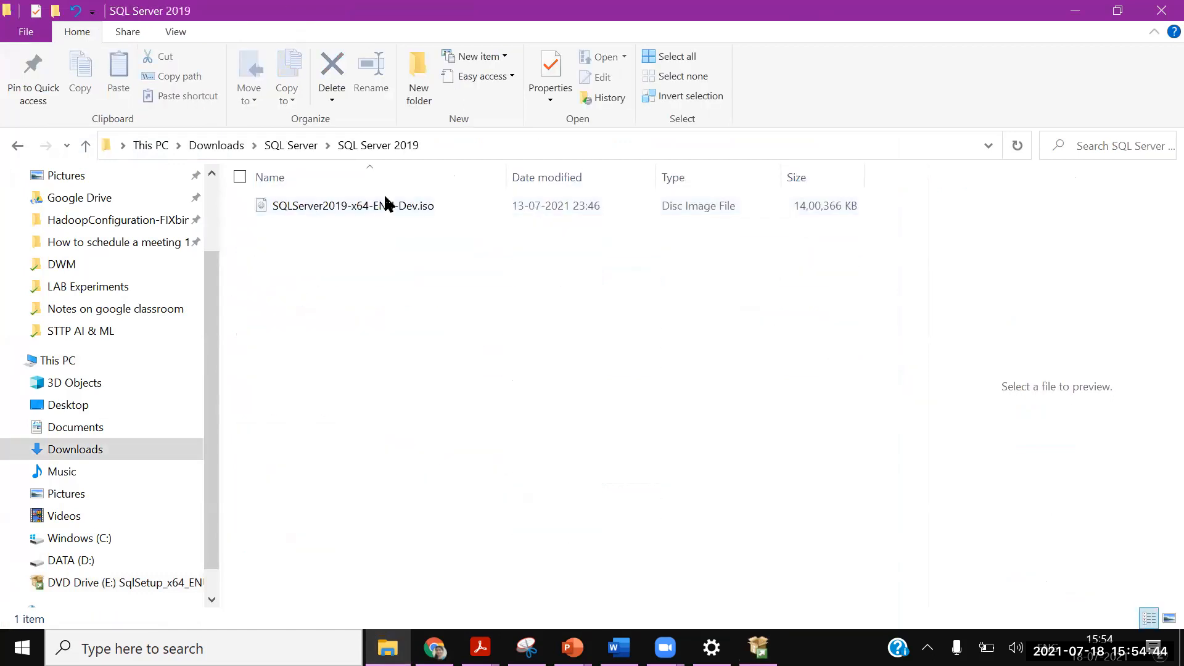
{"action": "double_click", "coordinate": [363, 208]}
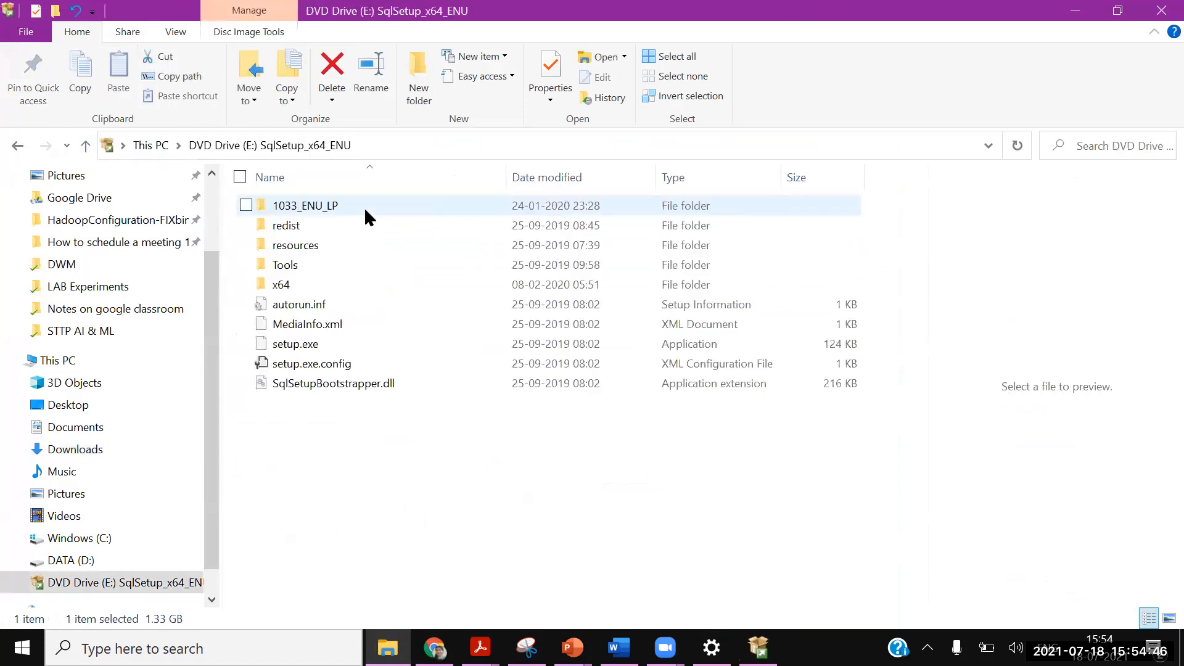
{"action": "double_click", "coordinate": [316, 351]}
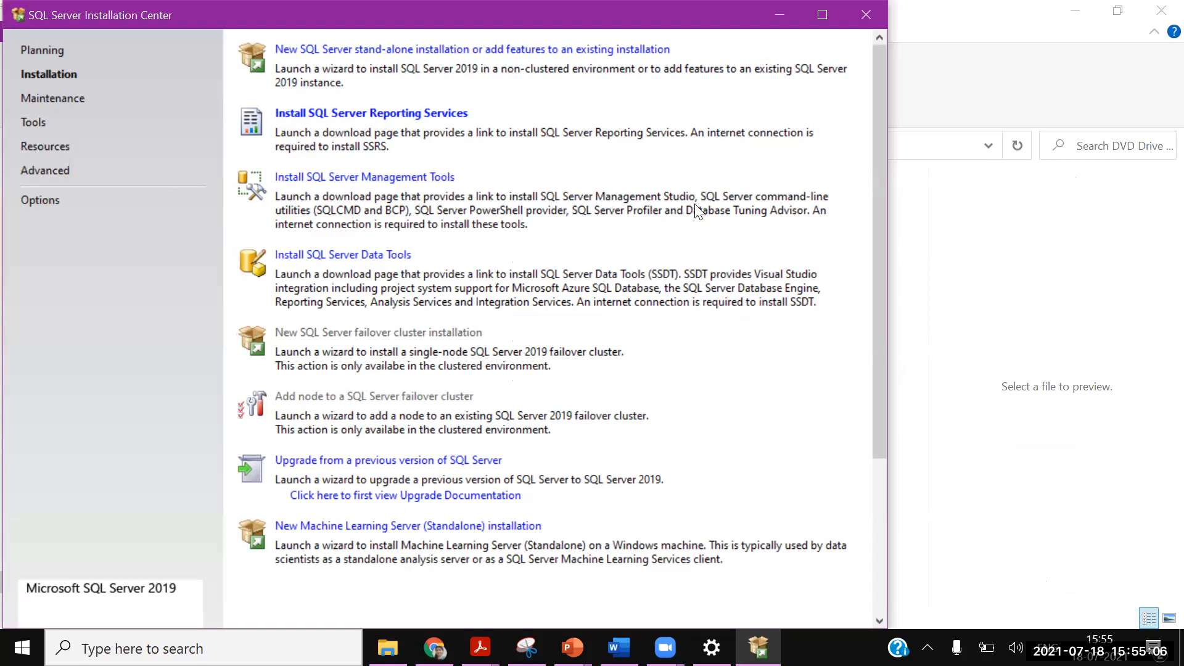
Step: Open the SQL Server Management Tools download page and try to save the SSMS 18.9.2 installer in Downloads\SQL Server
{"action": "left_click", "coordinate": [383, 181]}
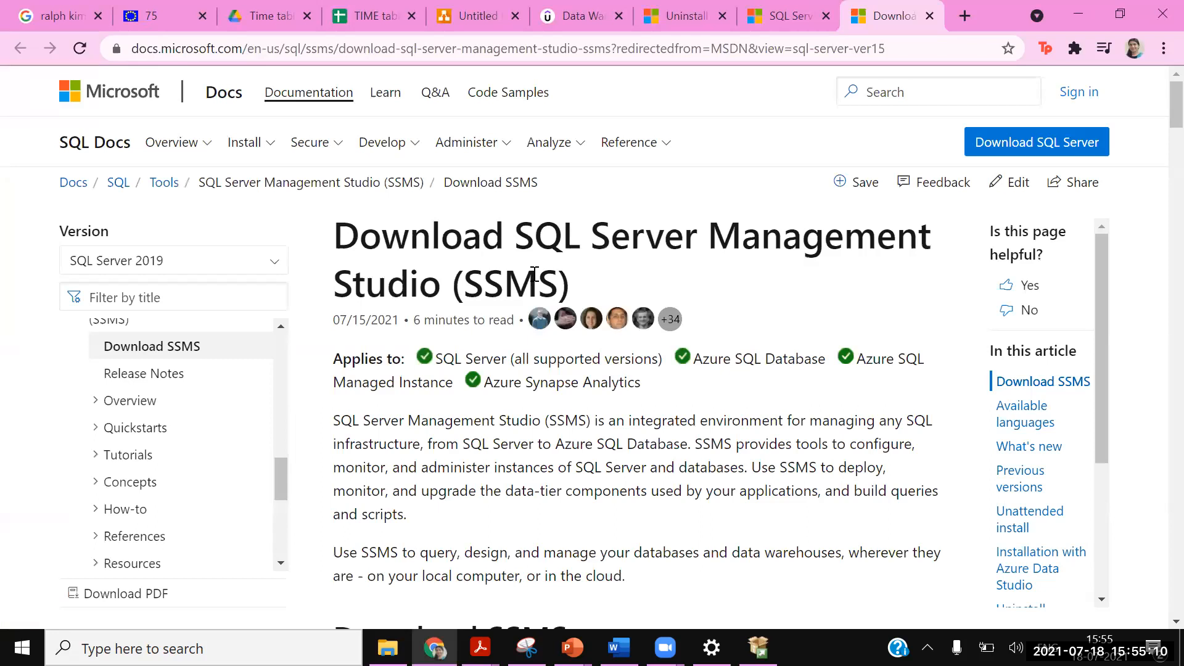
{"action": "scroll", "coordinate": [1158, 125], "scroll_direction": "down", "scroll_amount": 1}
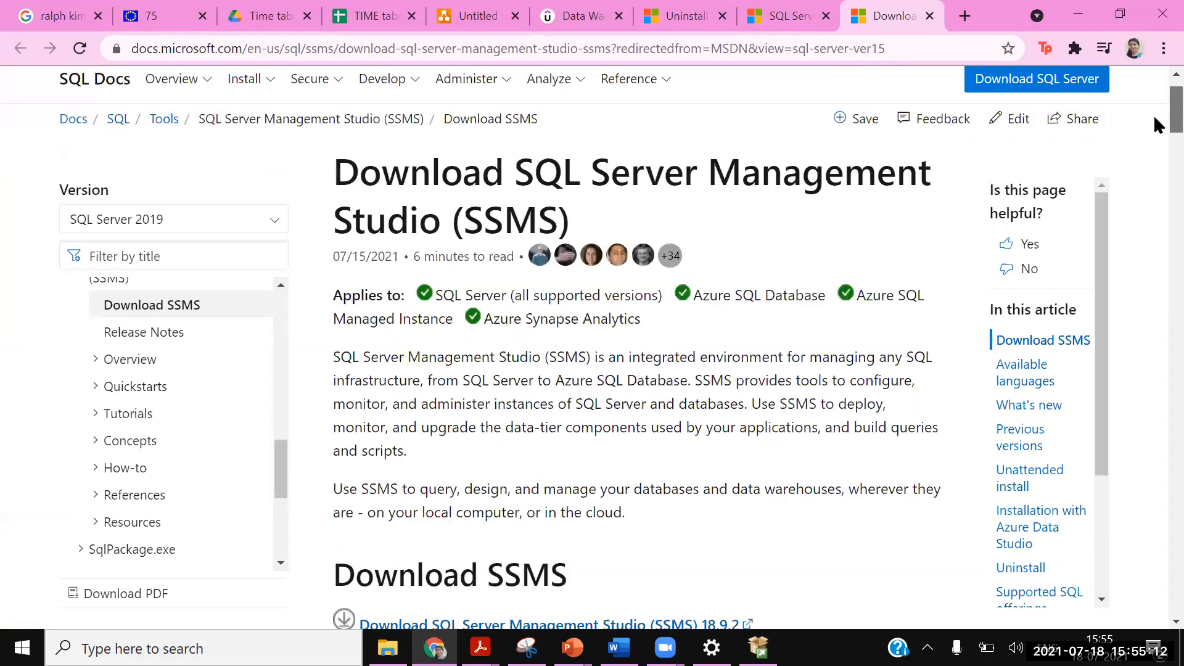
{"action": "scroll", "coordinate": [1158, 126], "scroll_direction": "down", "scroll_amount": 5}
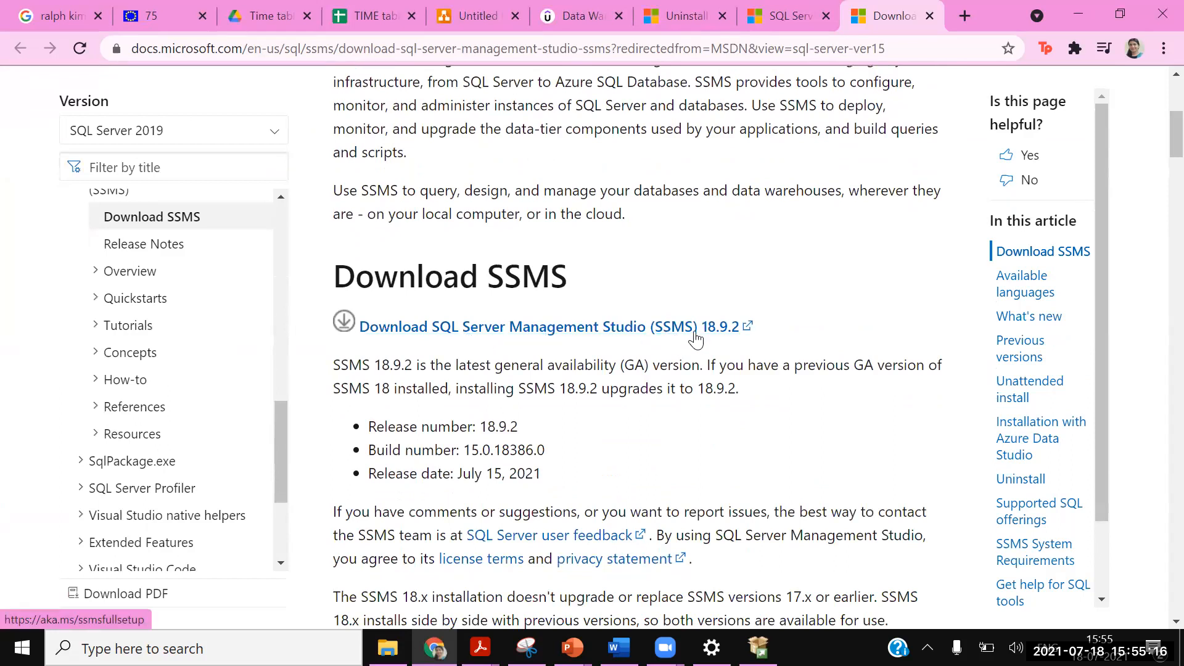
{"action": "left_click", "coordinate": [672, 338]}
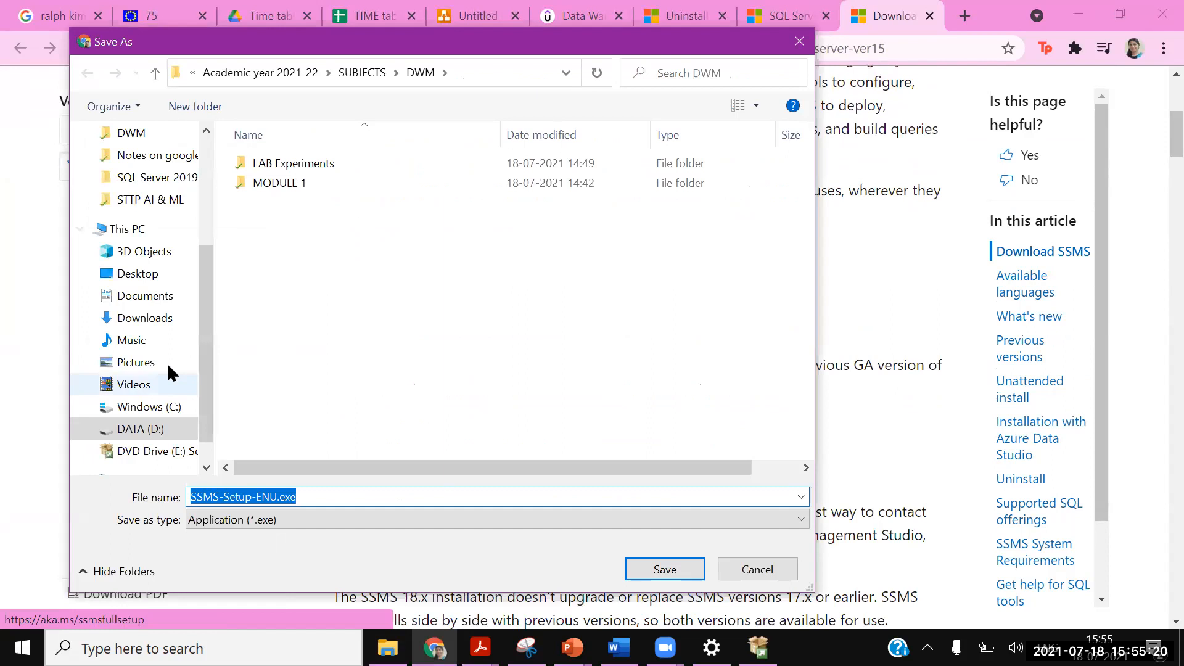
{"action": "left_click", "coordinate": [137, 319]}
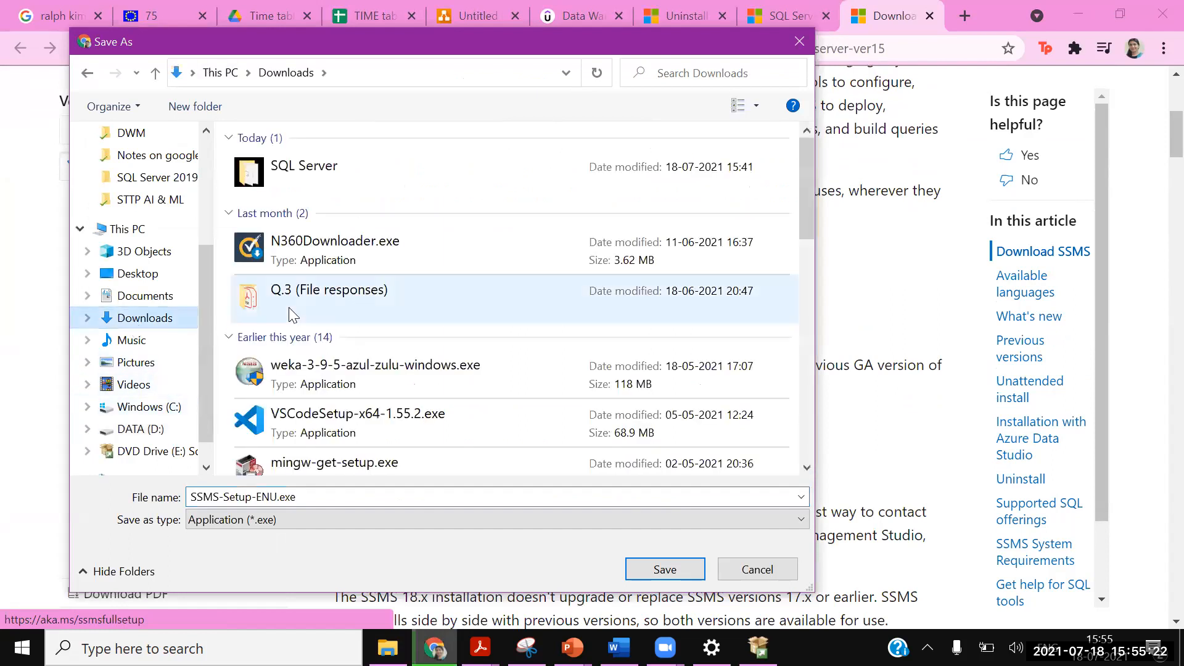
{"action": "double_click", "coordinate": [303, 183]}
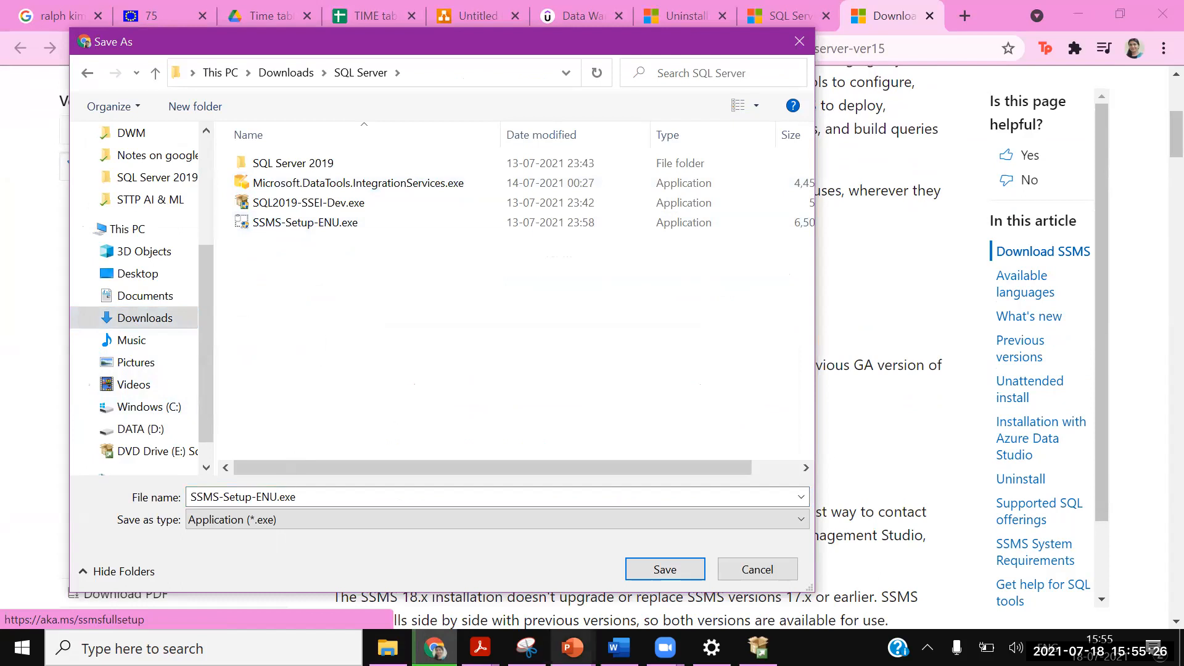
{"action": "left_click", "coordinate": [757, 569]}
Step: Switch to File Explorer and run SSMS-Setup-ENU.exe from the Downloads\SQL Server folder
{"action": "left_click", "coordinate": [758, 647]}
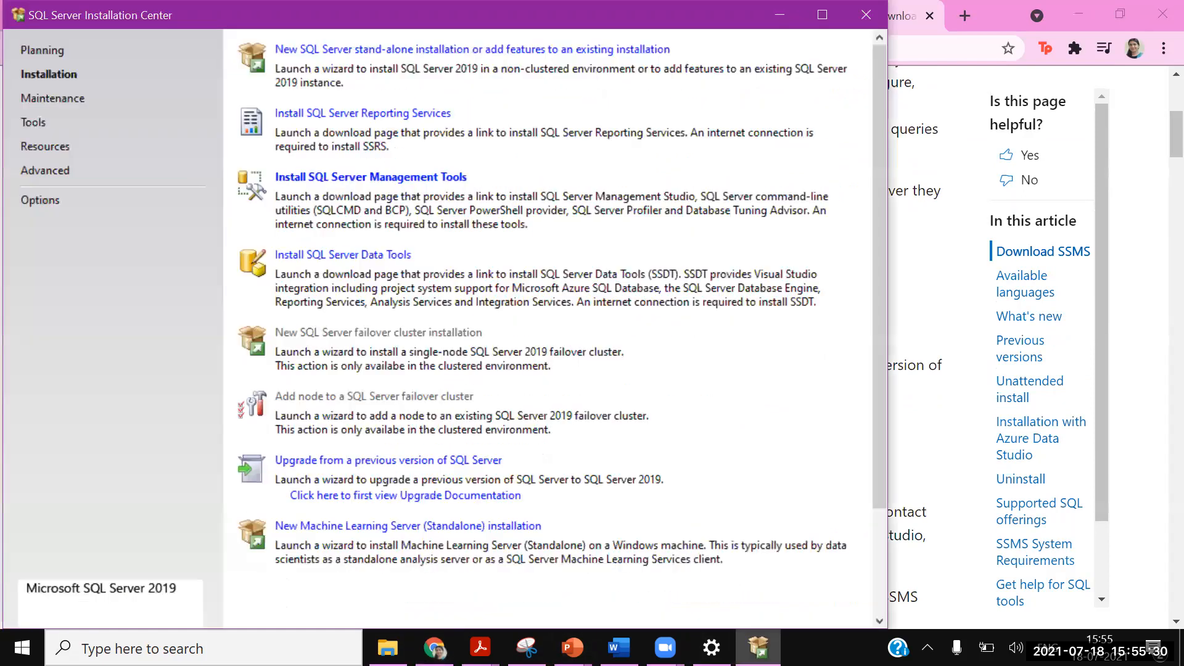
{"action": "left_click", "coordinate": [387, 647]}
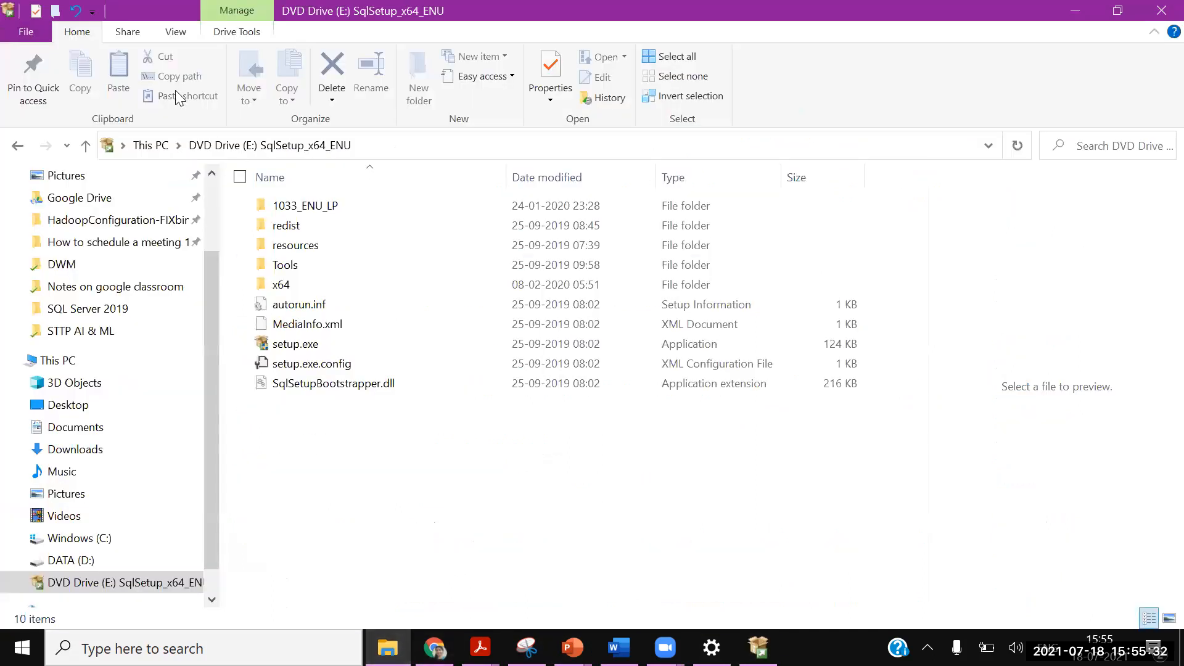
{"action": "left_click", "coordinate": [85, 146]}
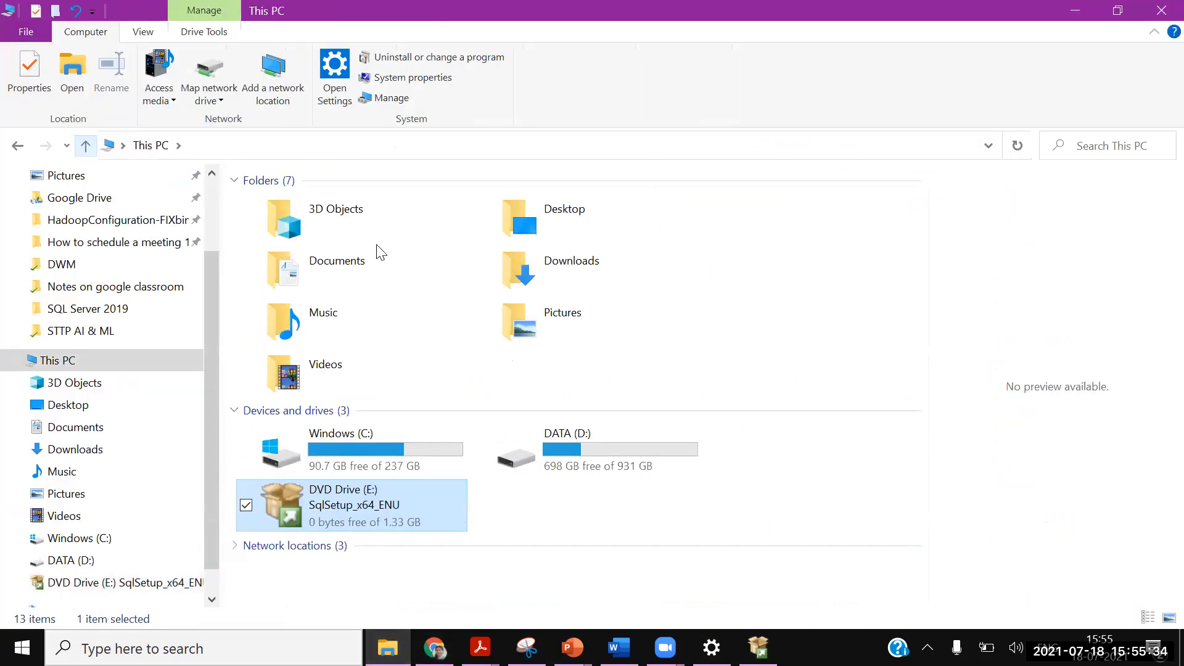
{"action": "double_click", "coordinate": [597, 272]}
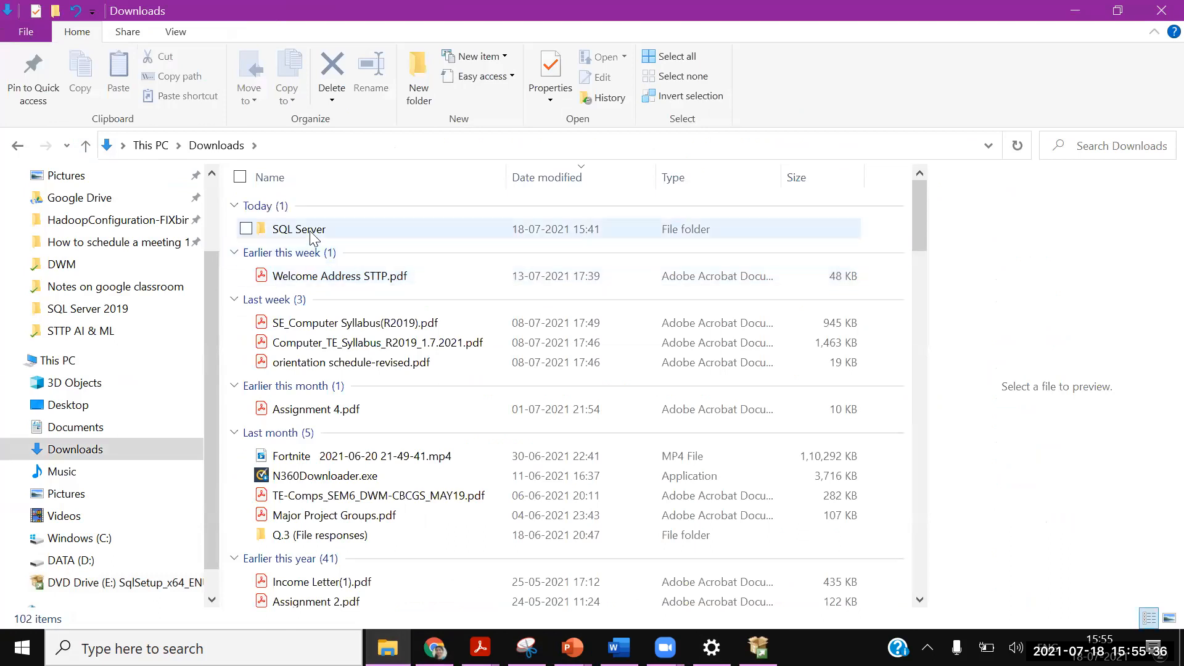
{"action": "double_click", "coordinate": [312, 234]}
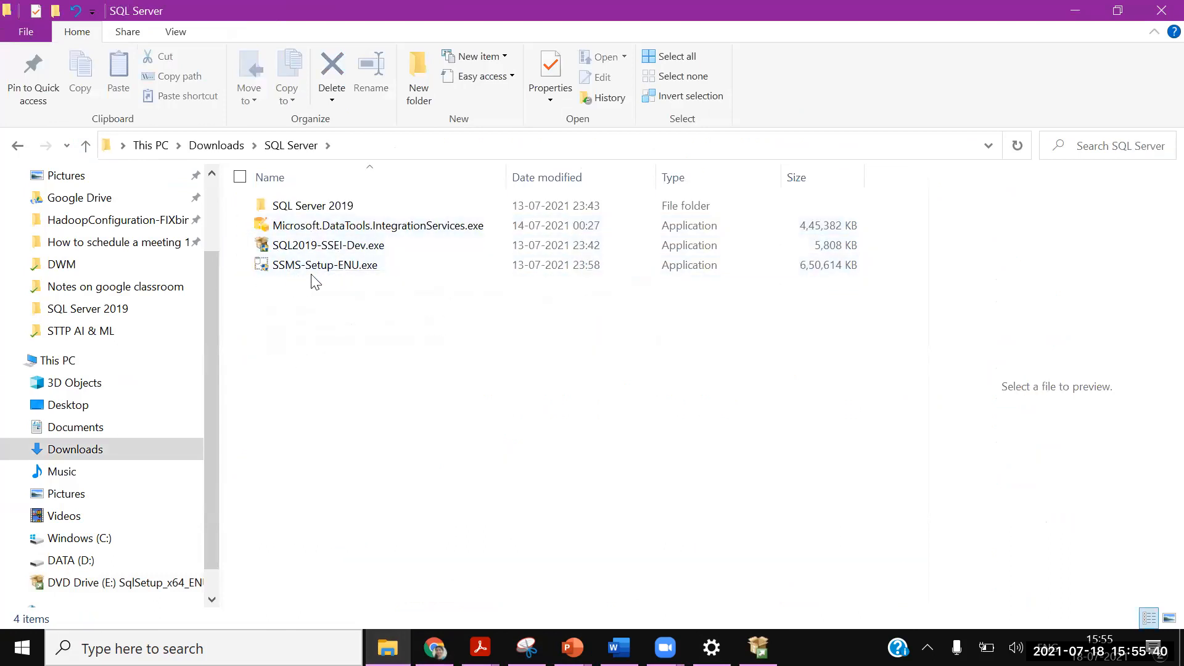
{"action": "double_click", "coordinate": [307, 265]}
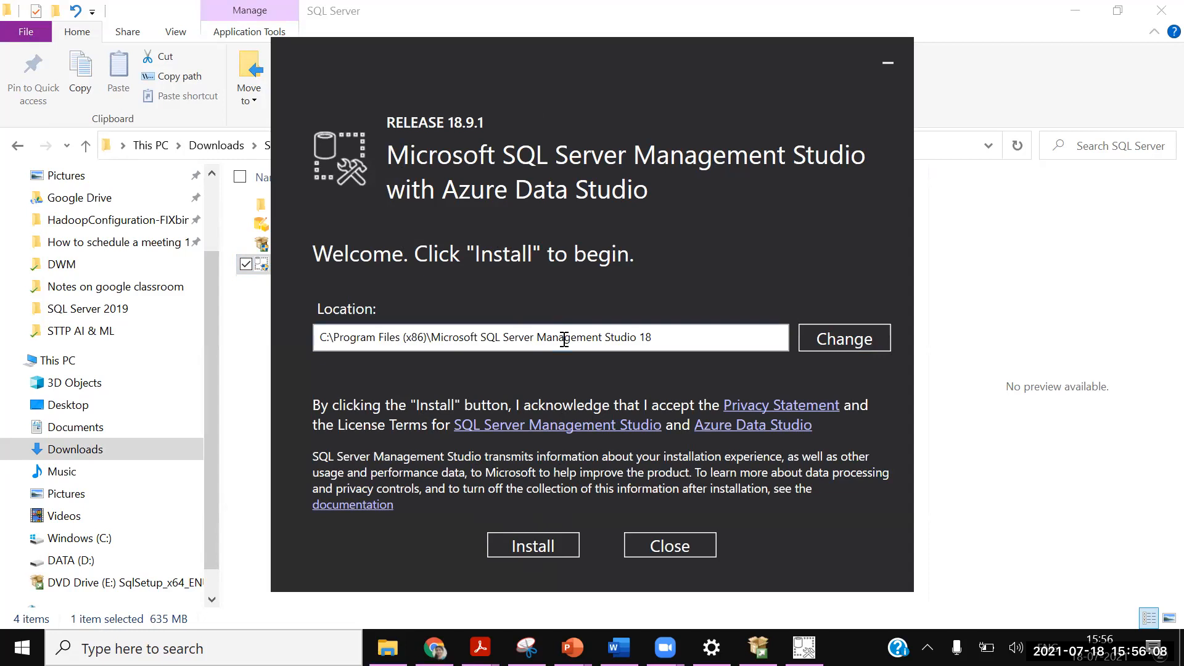
Step: Install SQL Server Management Studio in its default location and close the installer, the folder window and the Installation Center
{"action": "left_click", "coordinate": [532, 545]}
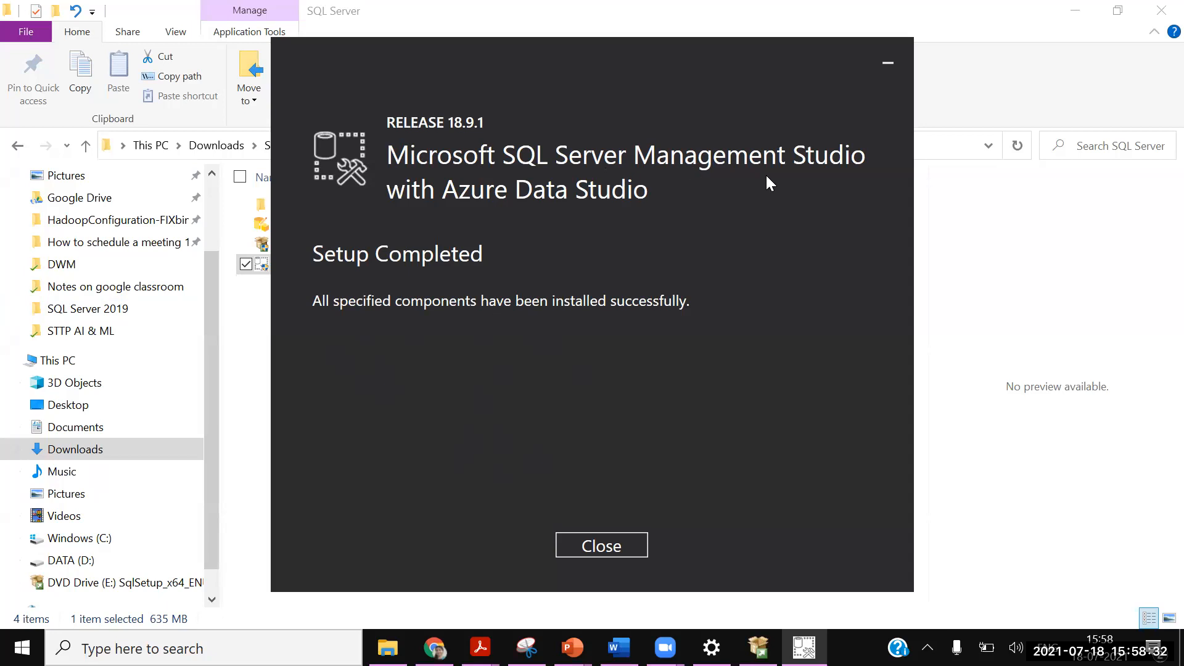
{"action": "left_click", "coordinate": [593, 548]}
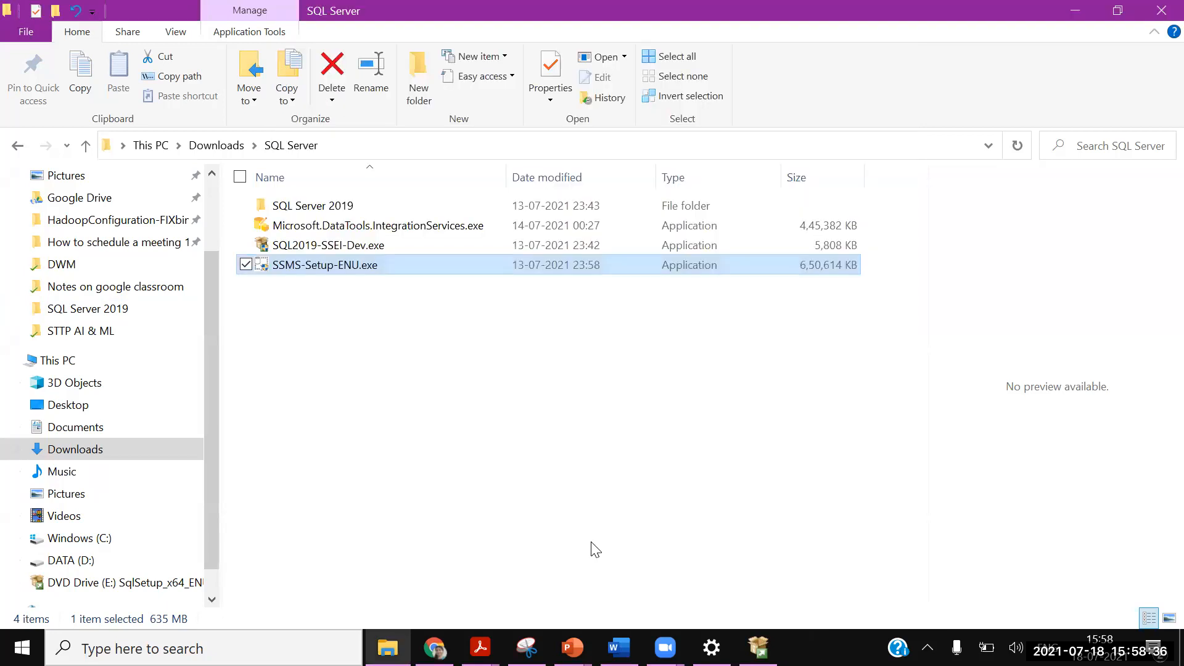
{"action": "left_click", "coordinate": [1157, 8]}
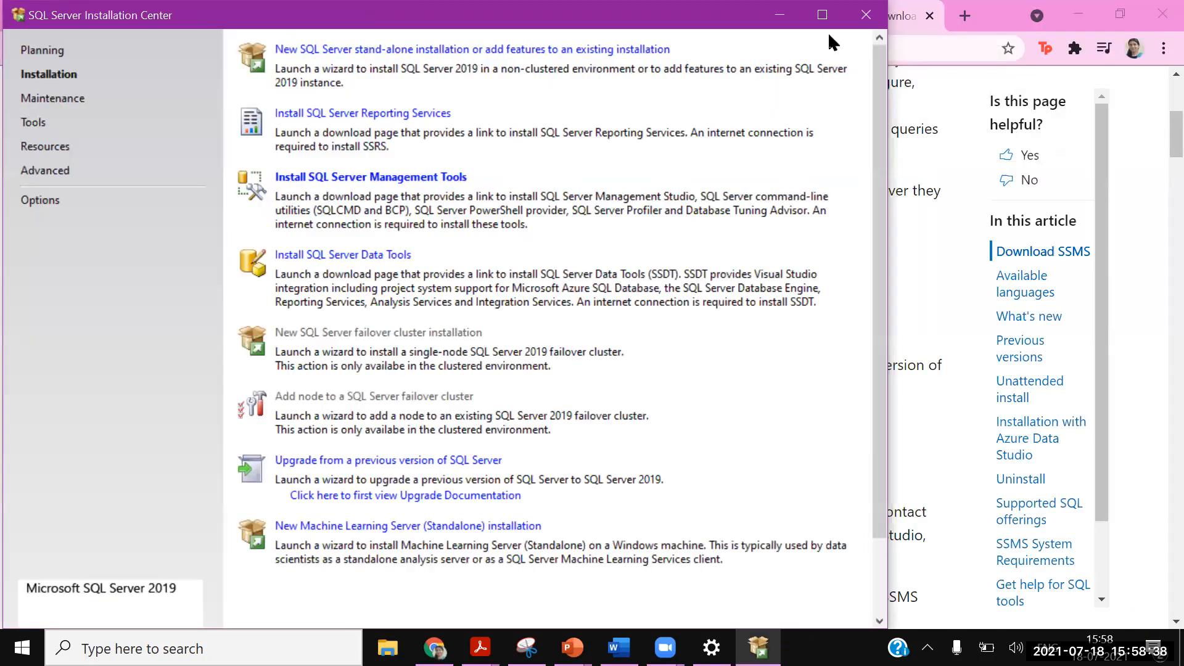
{"action": "left_click", "coordinate": [864, 16]}
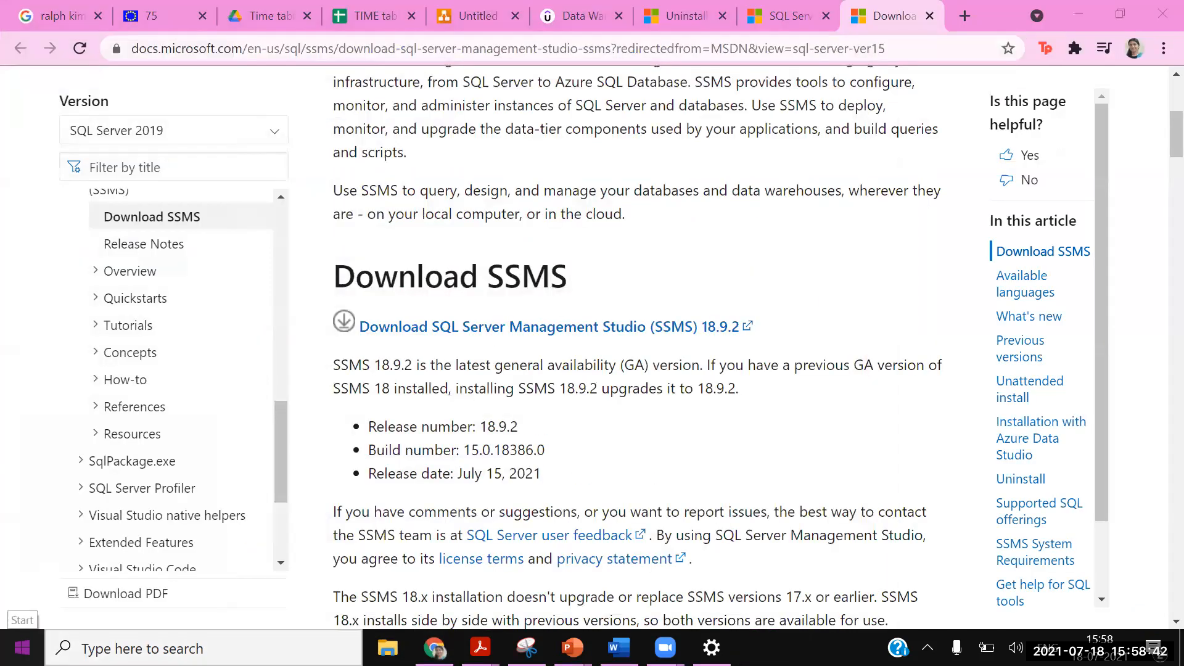
Step: Launch Microsoft SQL Server Management Studio 18 from Microsoft SQL Server Tools 18 and reposition the Connect to Server dialog
{"action": "left_click", "coordinate": [22, 646]}
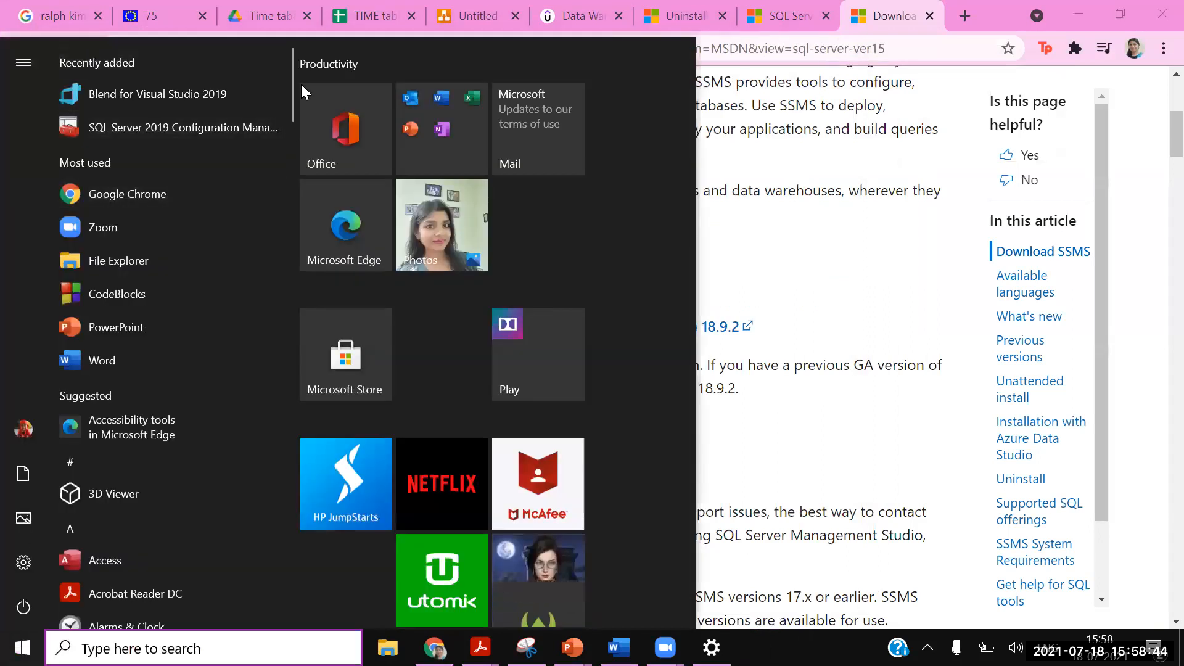
{"action": "left_click_drag", "start_coordinate": [292, 71], "coordinate": [286, 329]}
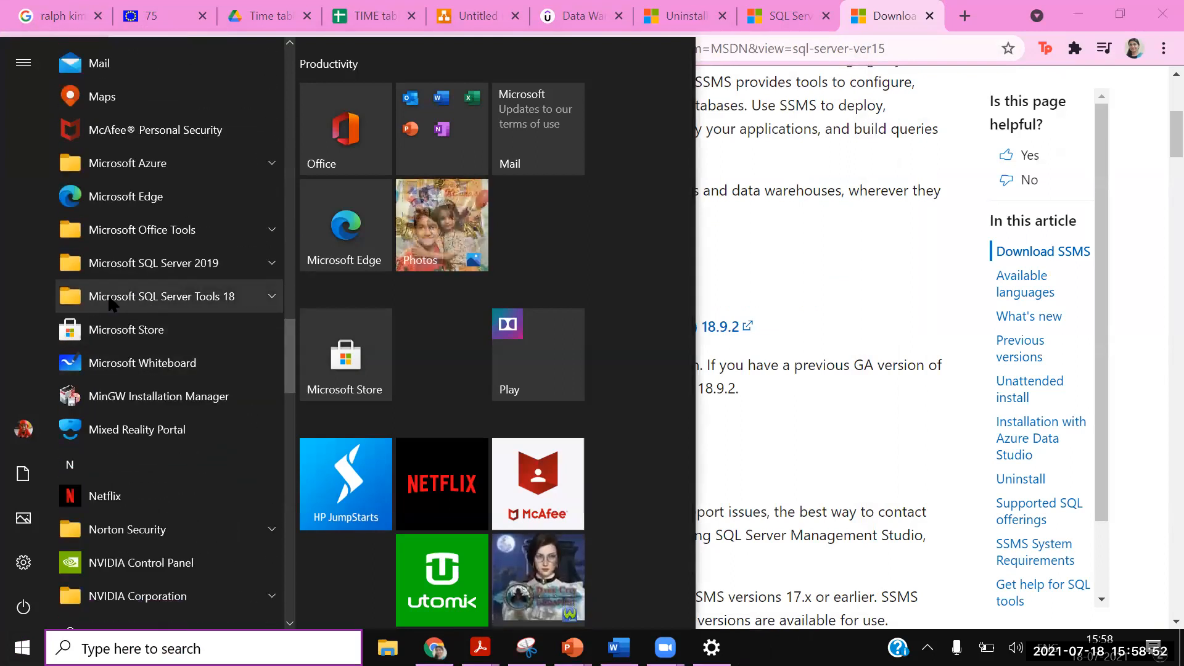
{"action": "left_click", "coordinate": [272, 296]}
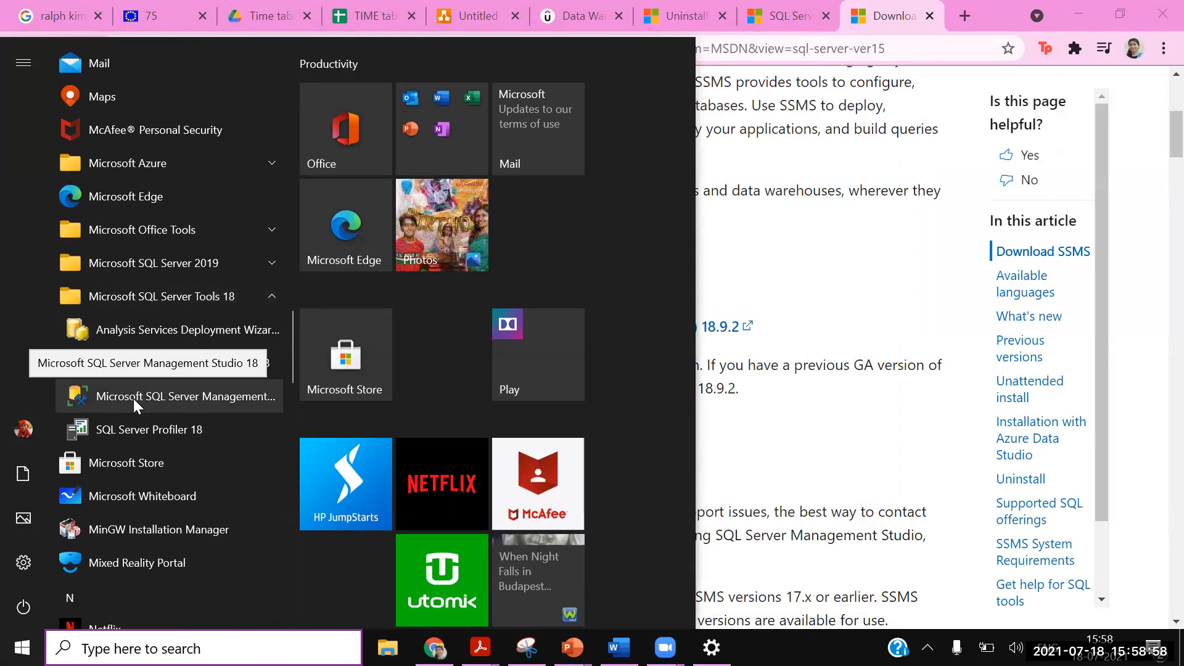
{"action": "left_click", "coordinate": [196, 399]}
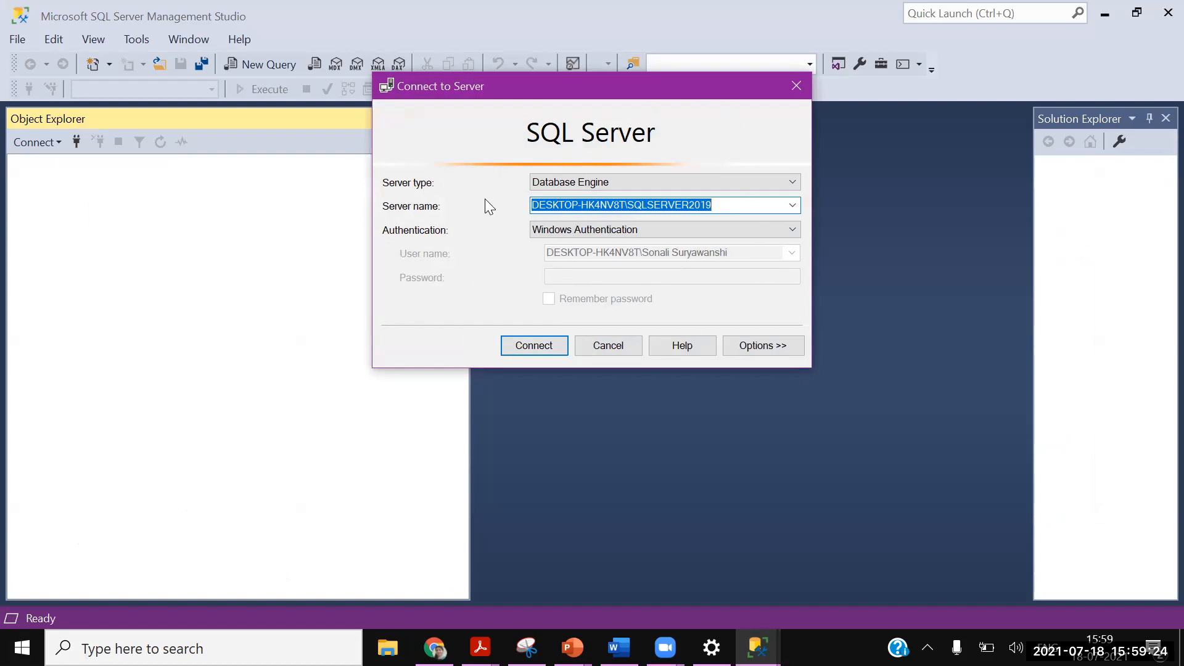
{"action": "left_click_drag", "start_coordinate": [498, 97], "coordinate": [504, 142]}
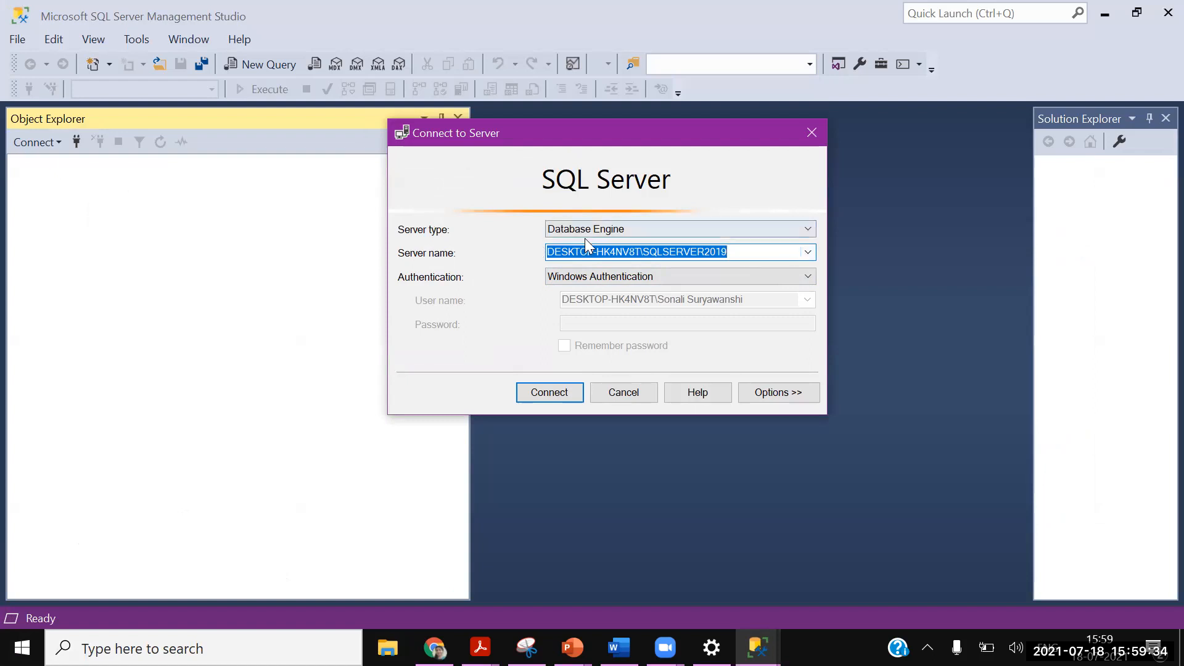
Step: Keep Database Engine as the server type and choose DESKTOP-HK4NV8T\SQLSERVER2019 as the server name for the connection
{"action": "left_click", "coordinate": [615, 229]}
{"action": "left_click", "coordinate": [626, 226]}
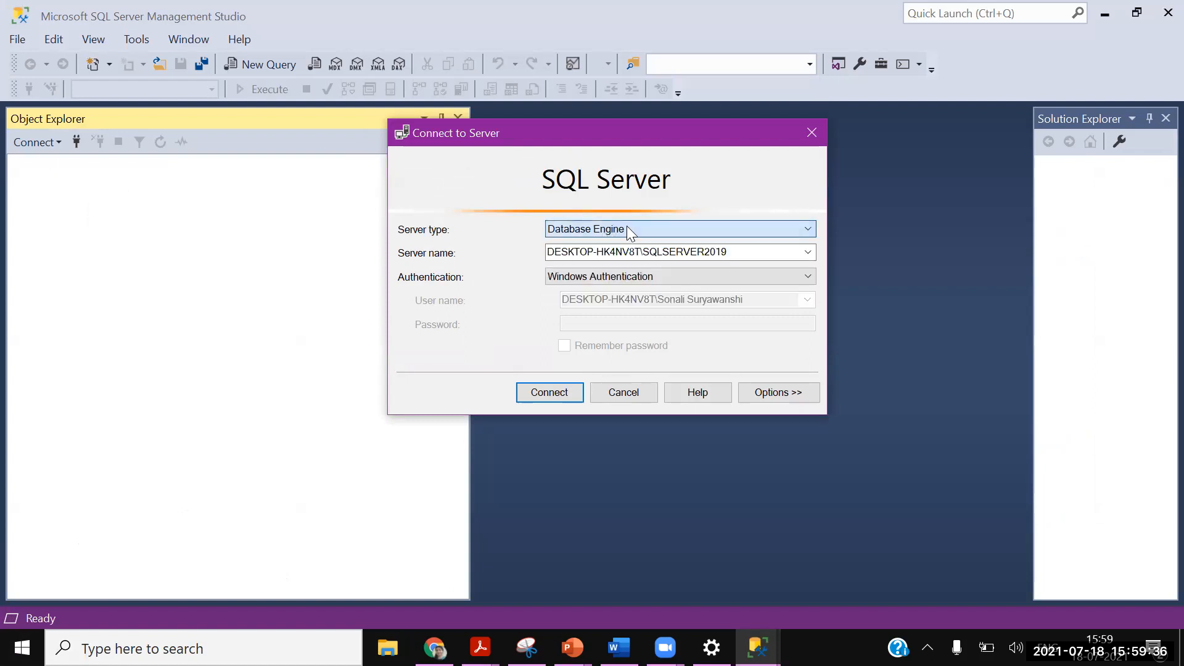
{"action": "left_click", "coordinate": [768, 229]}
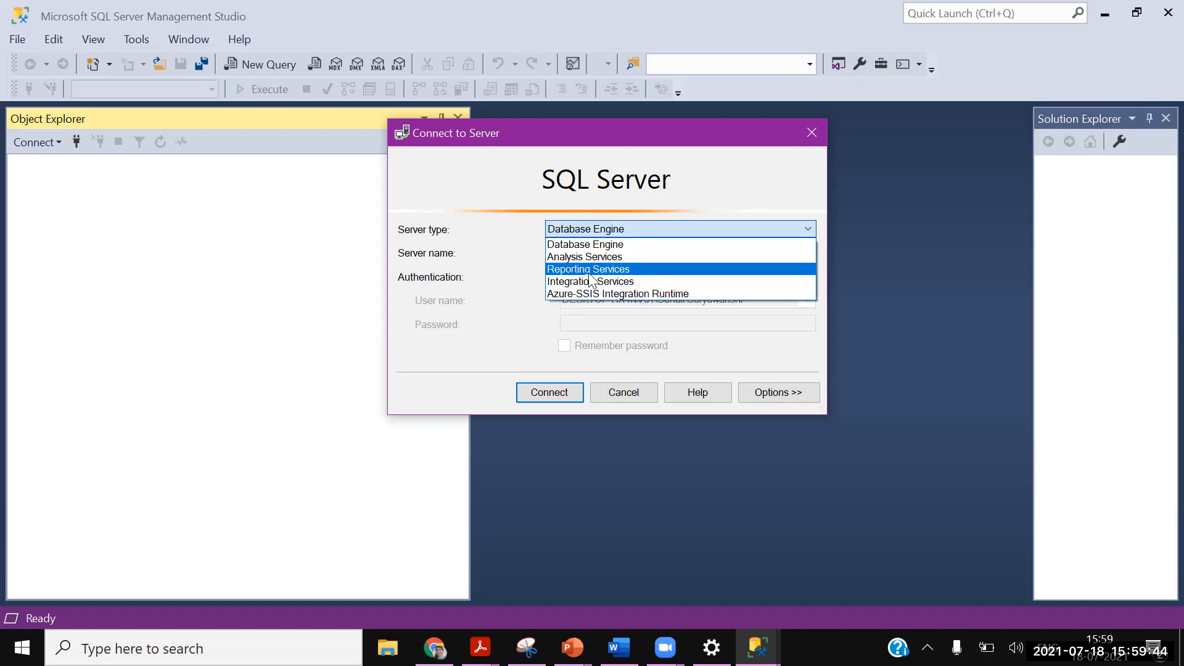
{"action": "left_click", "coordinate": [652, 227]}
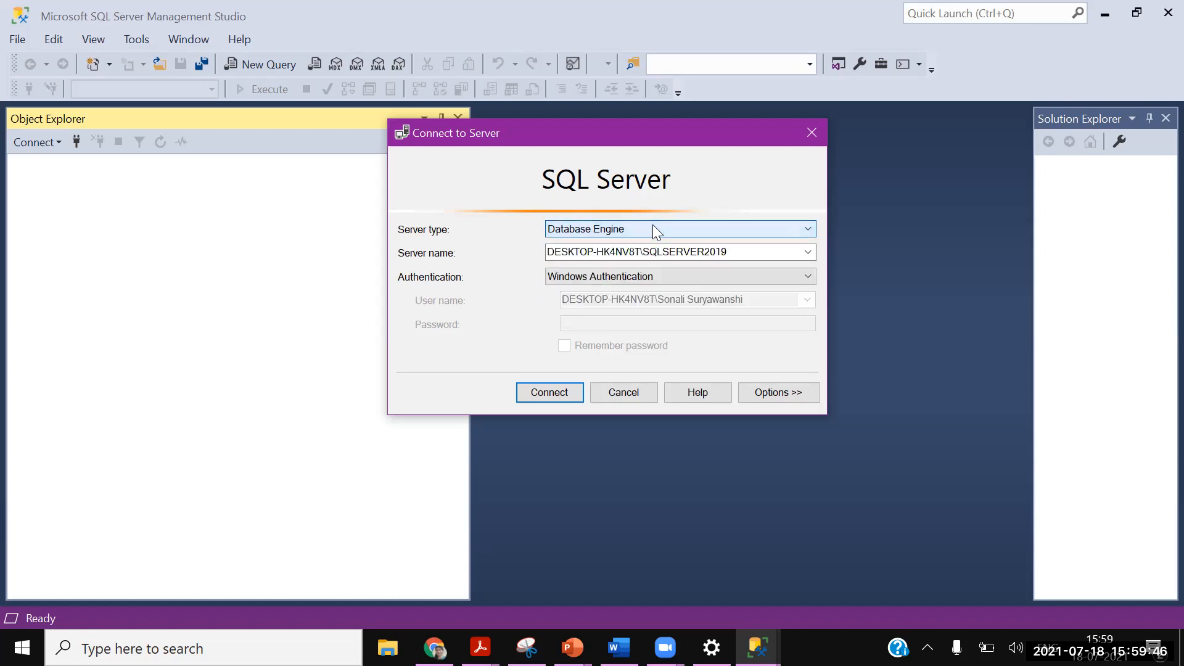
{"action": "left_click", "coordinate": [632, 251]}
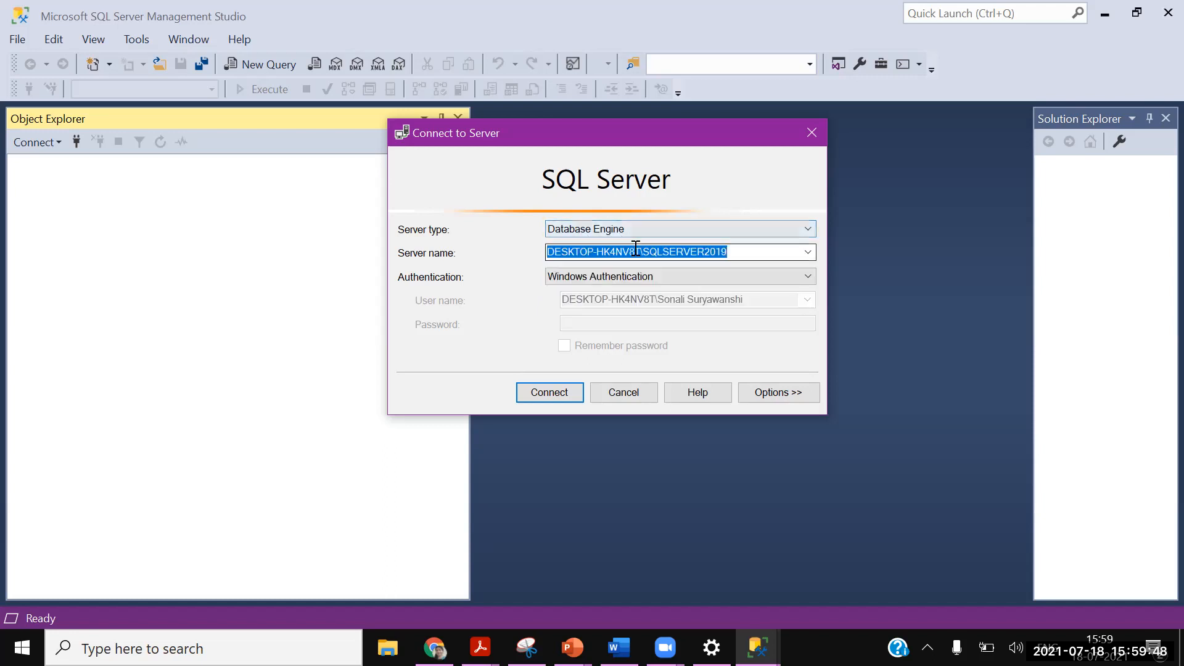
{"action": "left_click", "coordinate": [808, 251]}
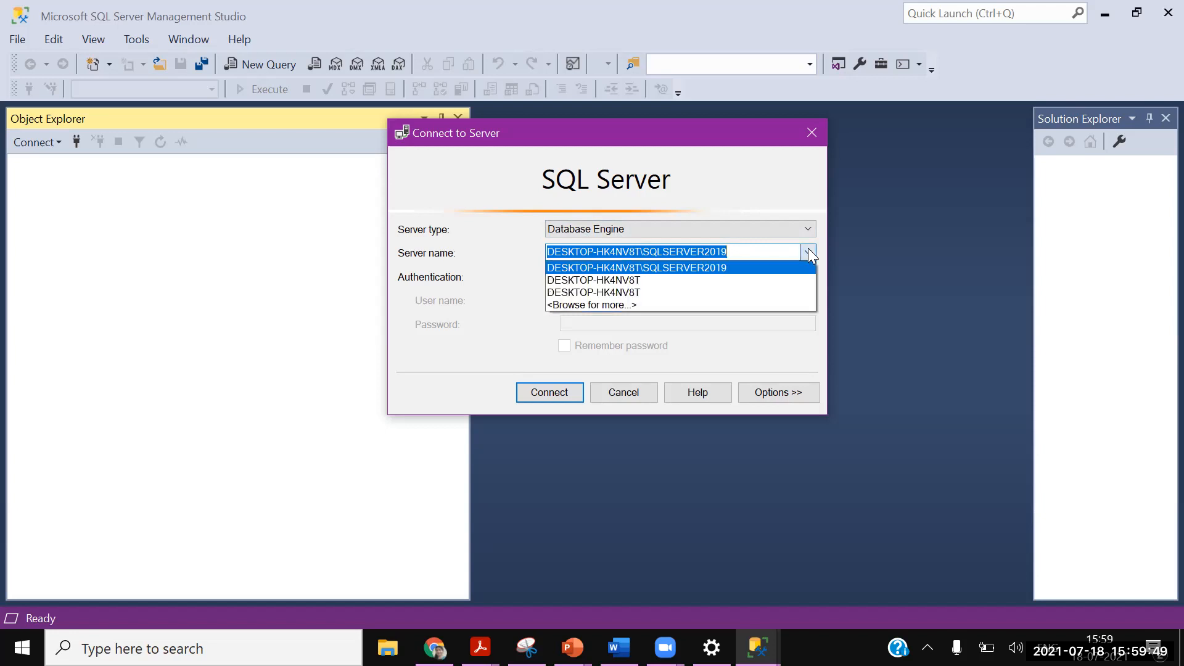
{"action": "left_click", "coordinate": [655, 269]}
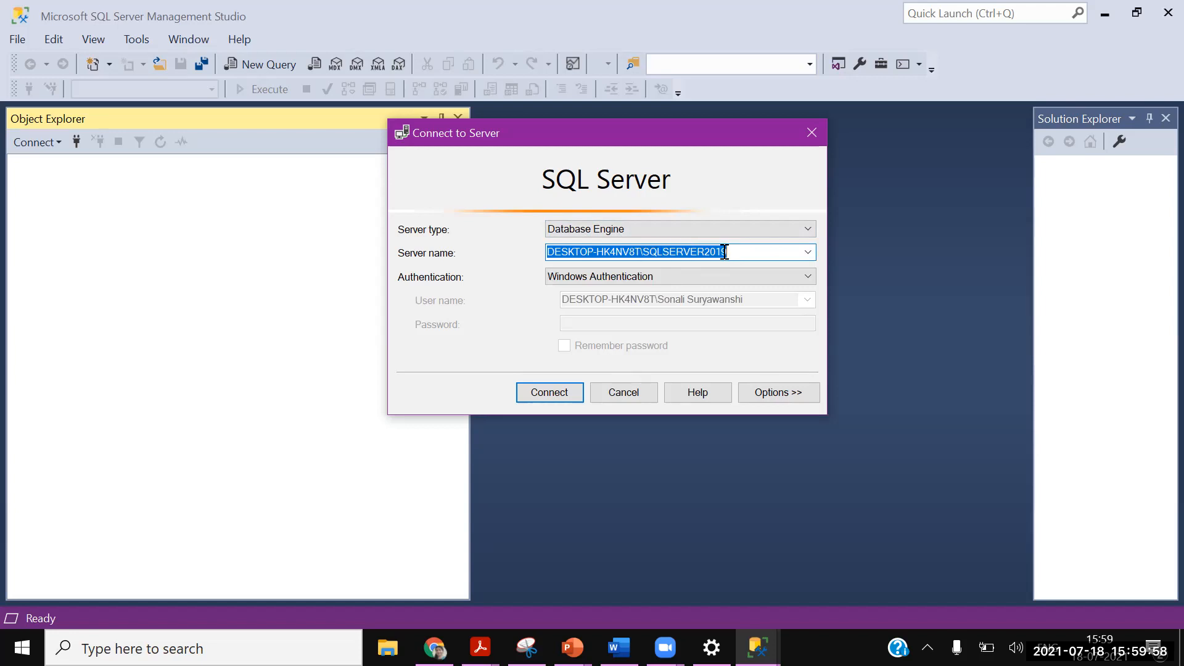
Step: Connect with SQL Server Authentication using the login sa and the account password, with the password remembered
{"action": "left_click", "coordinate": [608, 276]}
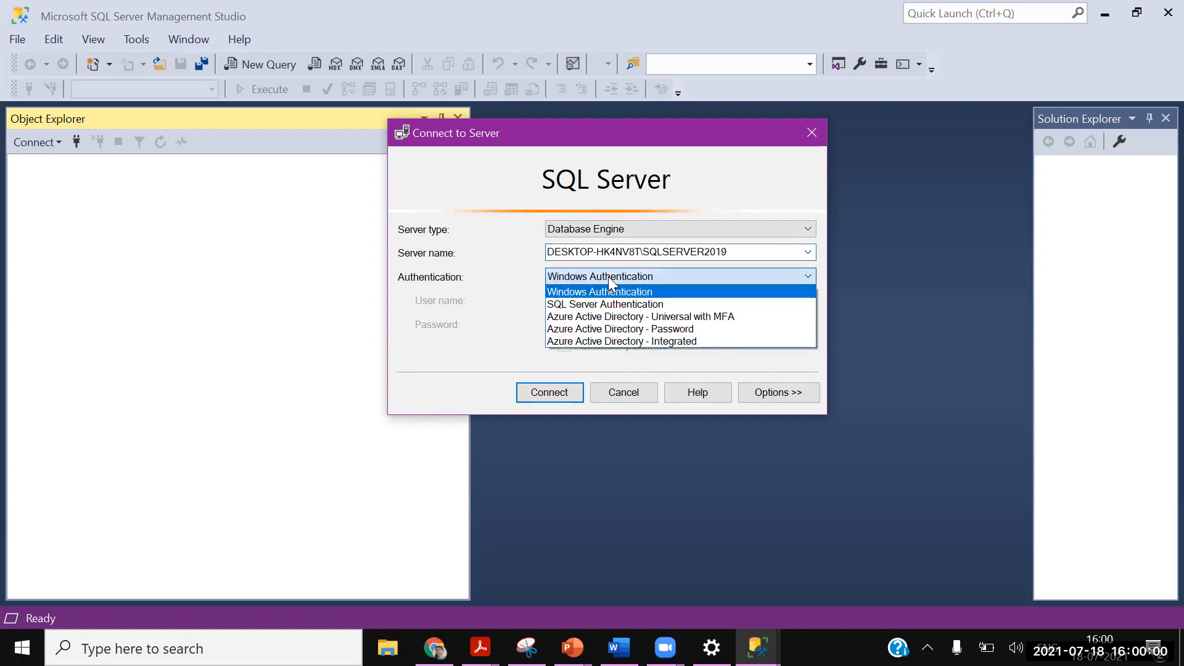
{"action": "left_click", "coordinate": [582, 304]}
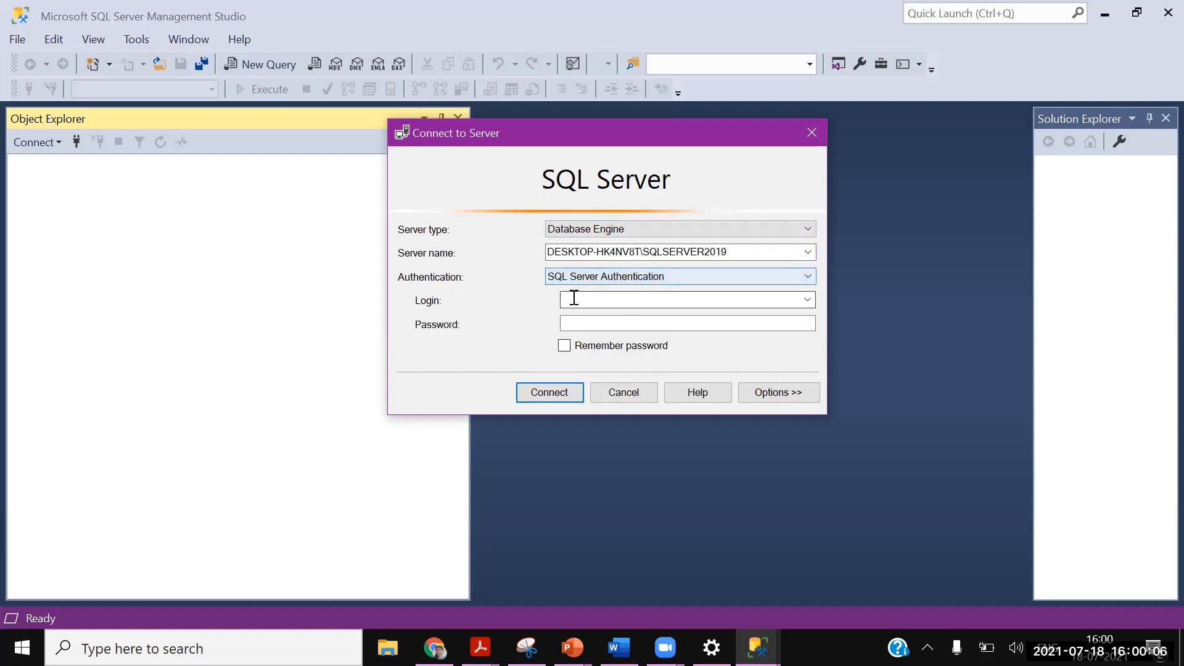
{"action": "left_click", "coordinate": [573, 299]}
{"action": "type", "text": "sa"}
{"action": "left_click", "coordinate": [569, 322]}
{"action": "type", "text": "****"}
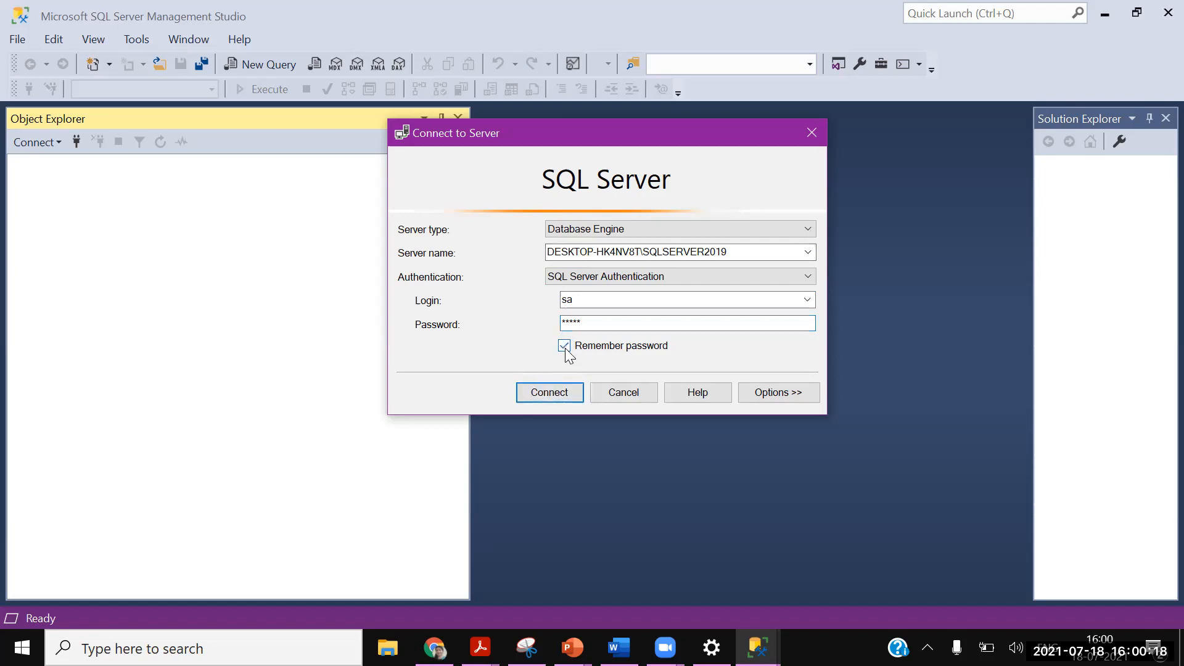
{"action": "left_click", "coordinate": [551, 393]}
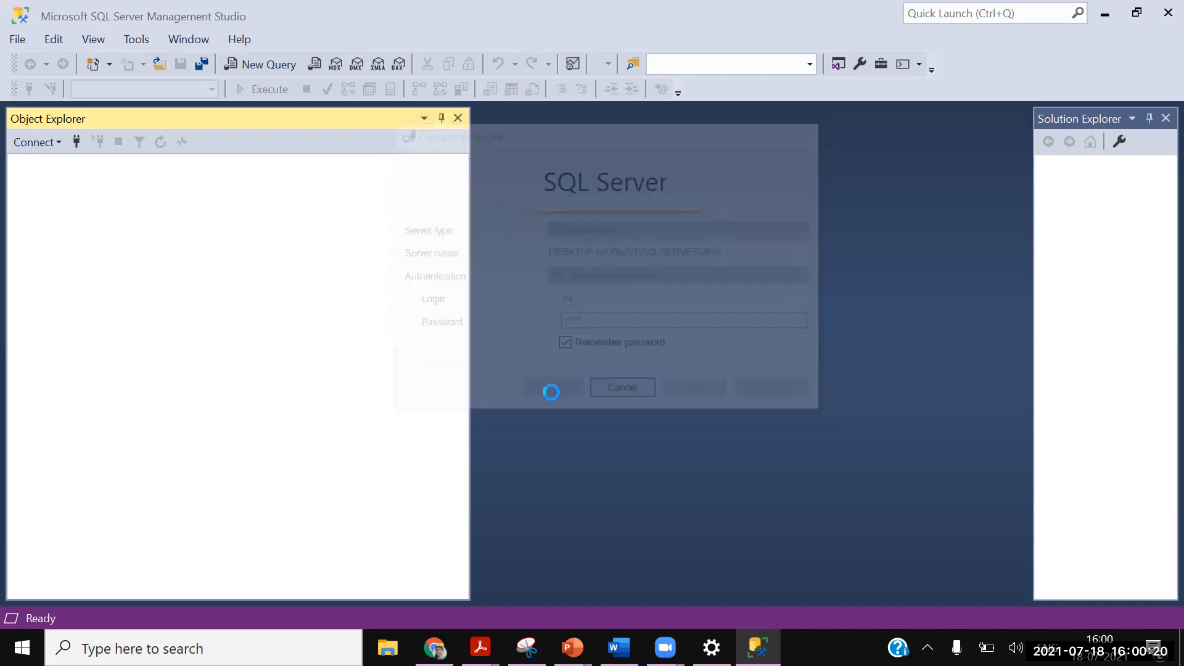
Step: Expand Databases, AdventureWorksDW2016 and its Tables folder in Object Explorer, and narrow the Object Explorer pane
{"action": "left_click_drag", "start_coordinate": [471, 228], "coordinate": [358, 233]}
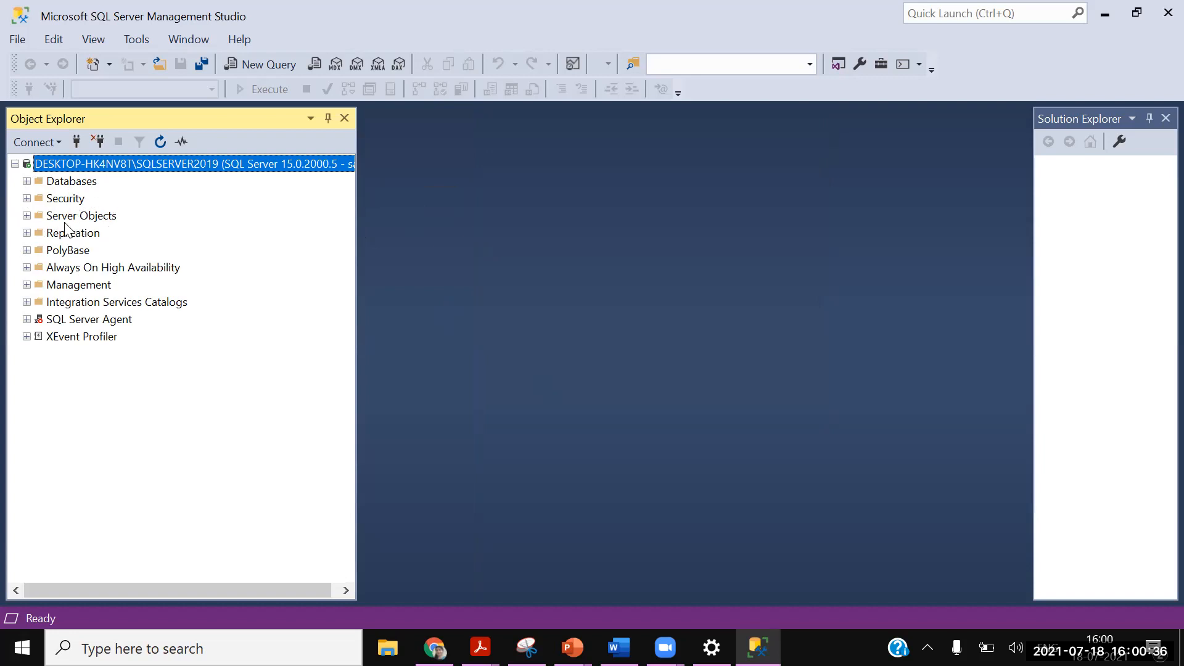
{"action": "left_click", "coordinate": [27, 181]}
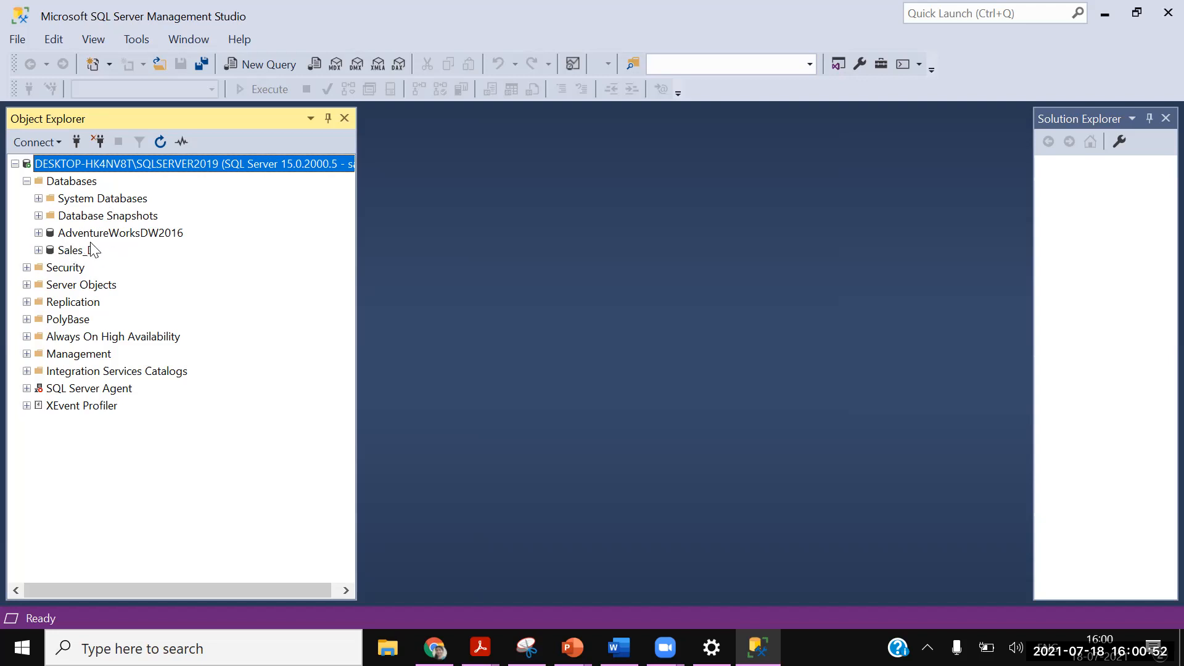
{"action": "left_click", "coordinate": [110, 234]}
{"action": "double_click", "coordinate": [111, 238]}
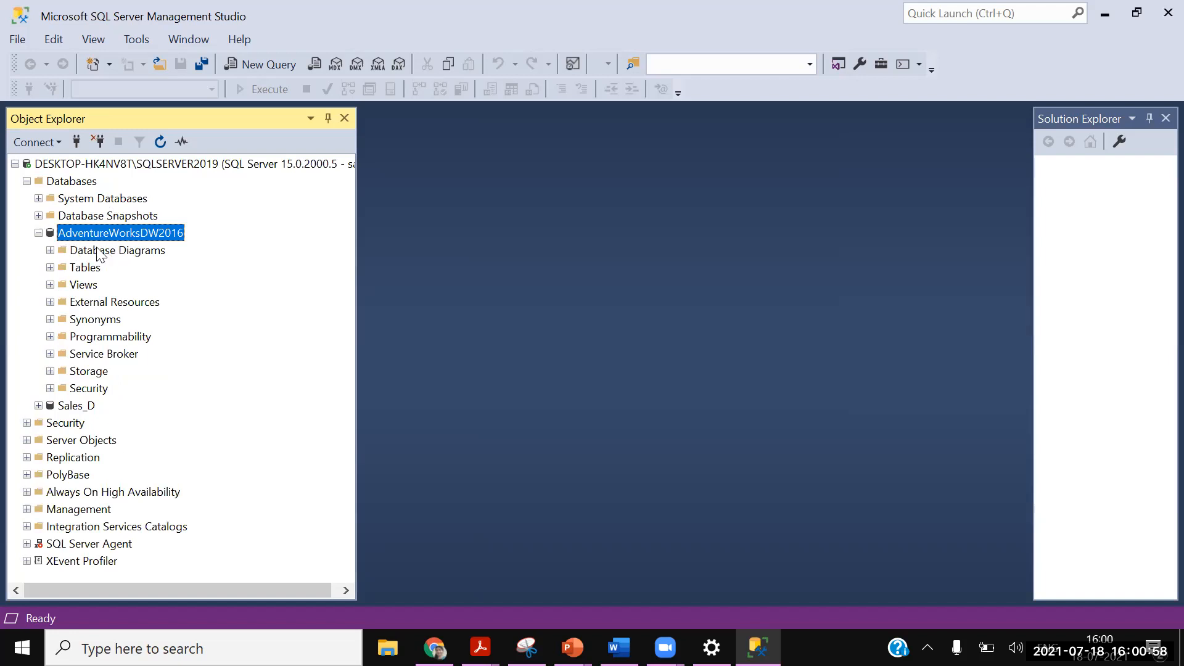
{"action": "left_click", "coordinate": [50, 268]}
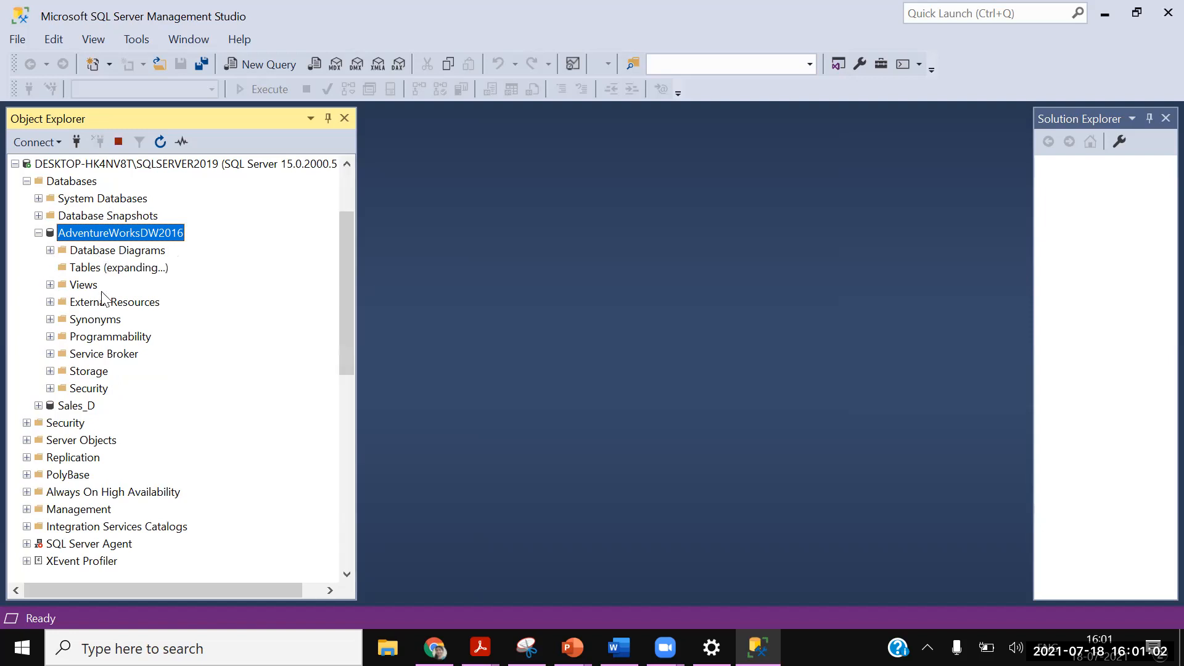
{"action": "left_click_drag", "start_coordinate": [352, 305], "coordinate": [366, 203]}
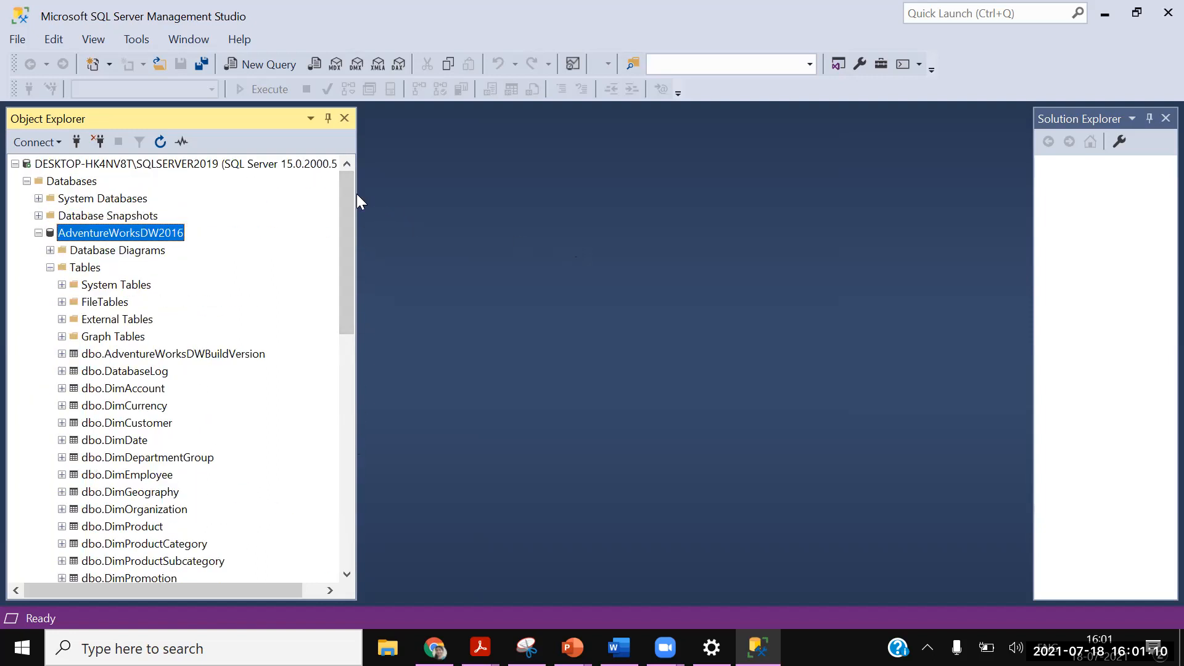
{"action": "left_click_drag", "start_coordinate": [358, 198], "coordinate": [241, 188]}
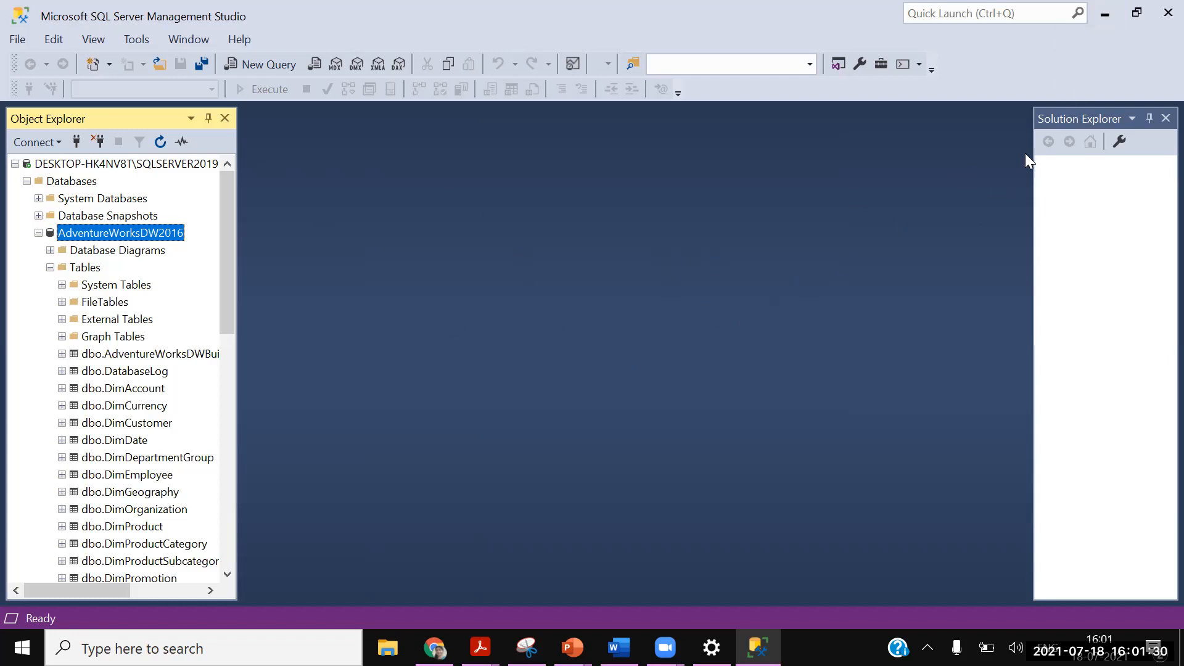
Step: Minimize the SQL Server Management Studio, Chrome, Settings and Word windows to reach the desktop
{"action": "left_click", "coordinate": [1104, 14]}
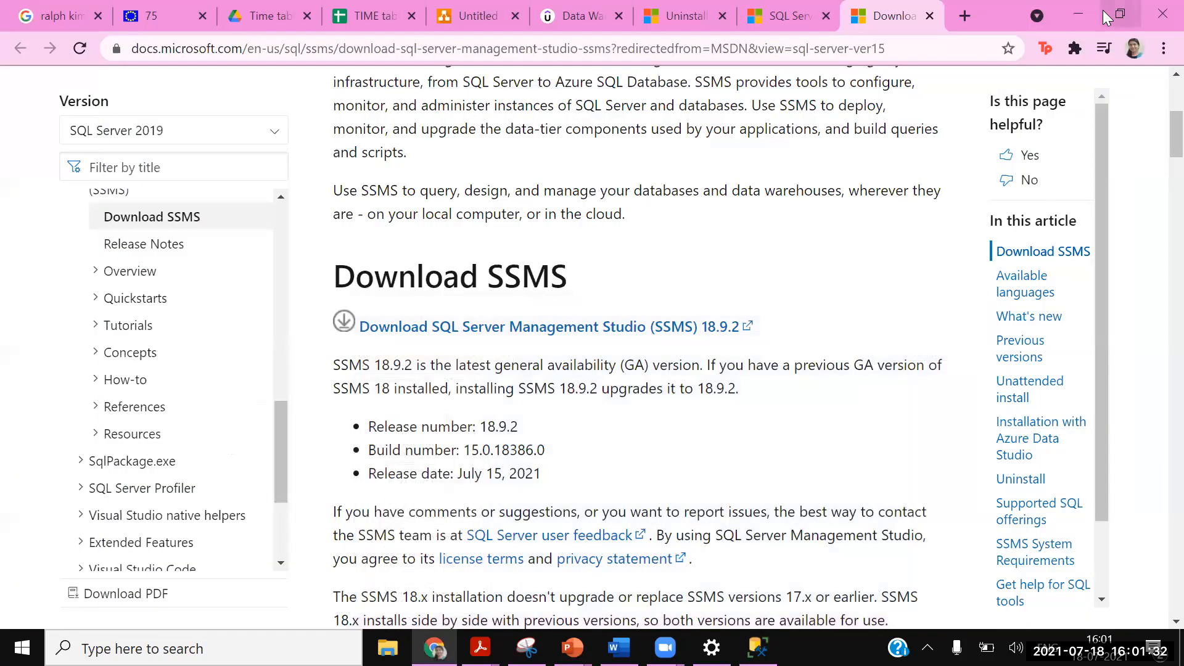
{"action": "left_click", "coordinate": [1078, 16]}
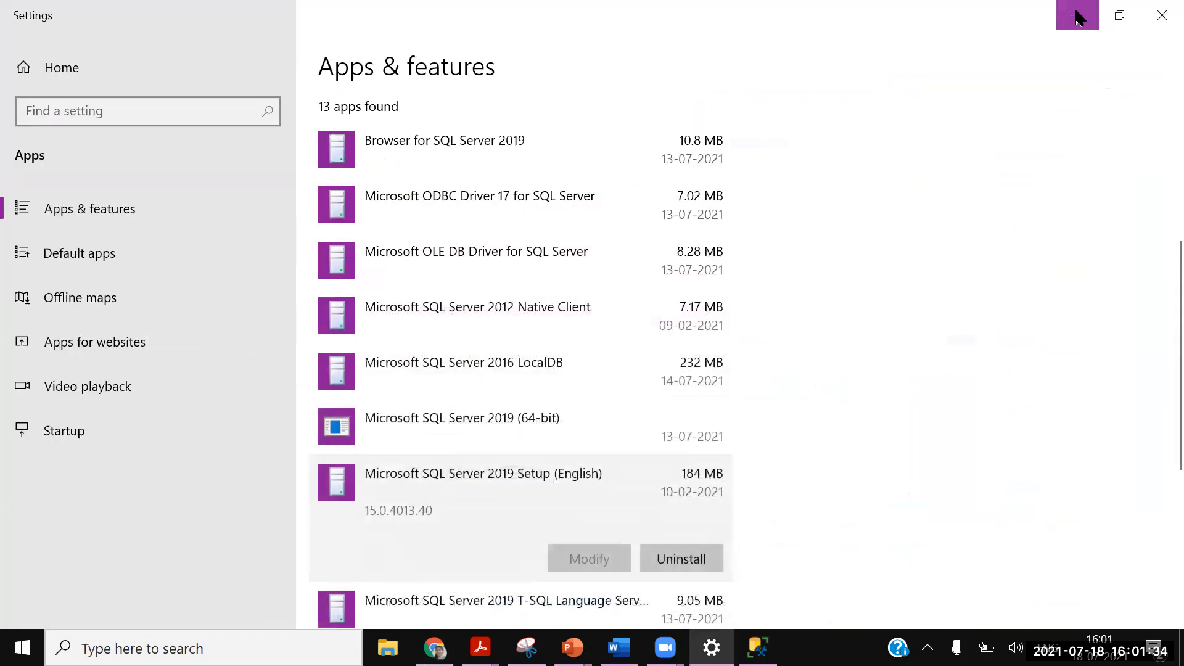
{"action": "left_click", "coordinate": [1078, 16]}
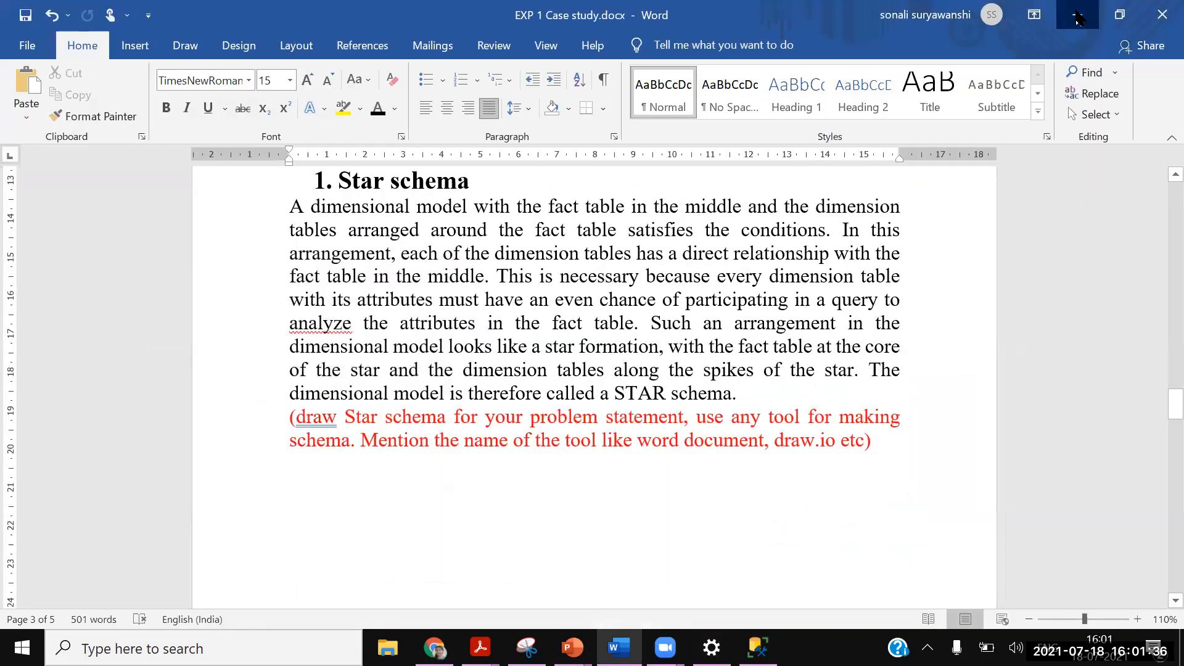
{"action": "left_click", "coordinate": [1078, 16]}
Step: Switch to Chrome, search Google for "visual studio" and open the visualstudio.microsoft.com result
{"action": "left_click", "coordinate": [434, 648]}
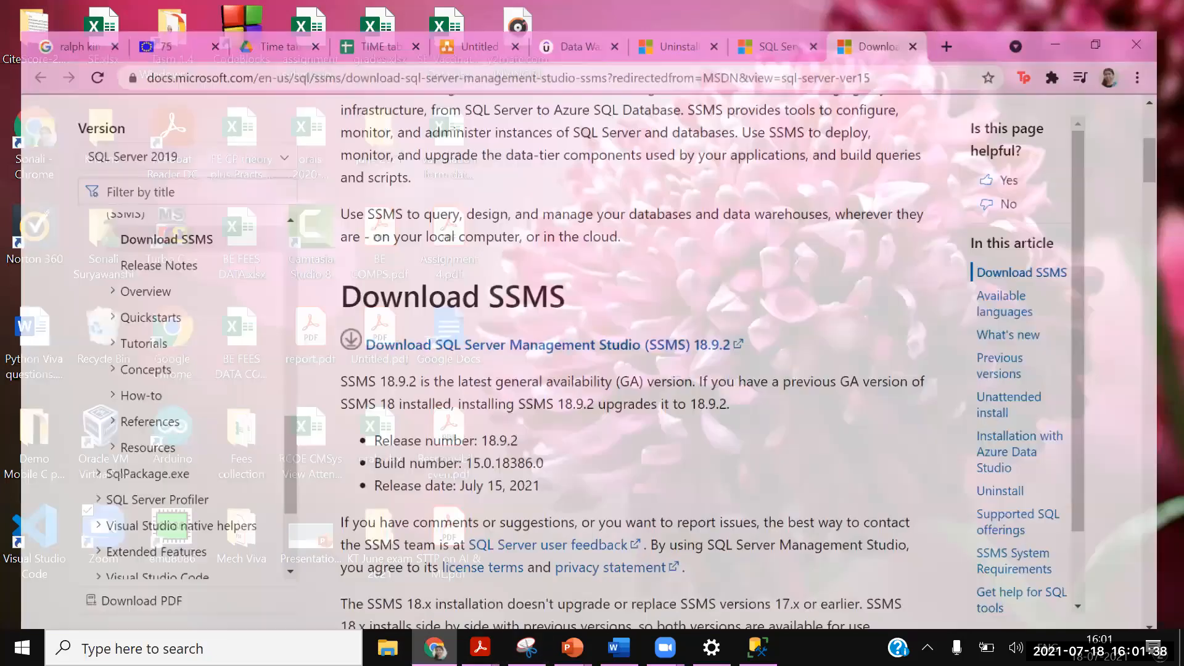
{"action": "left_click", "coordinate": [320, 49]}
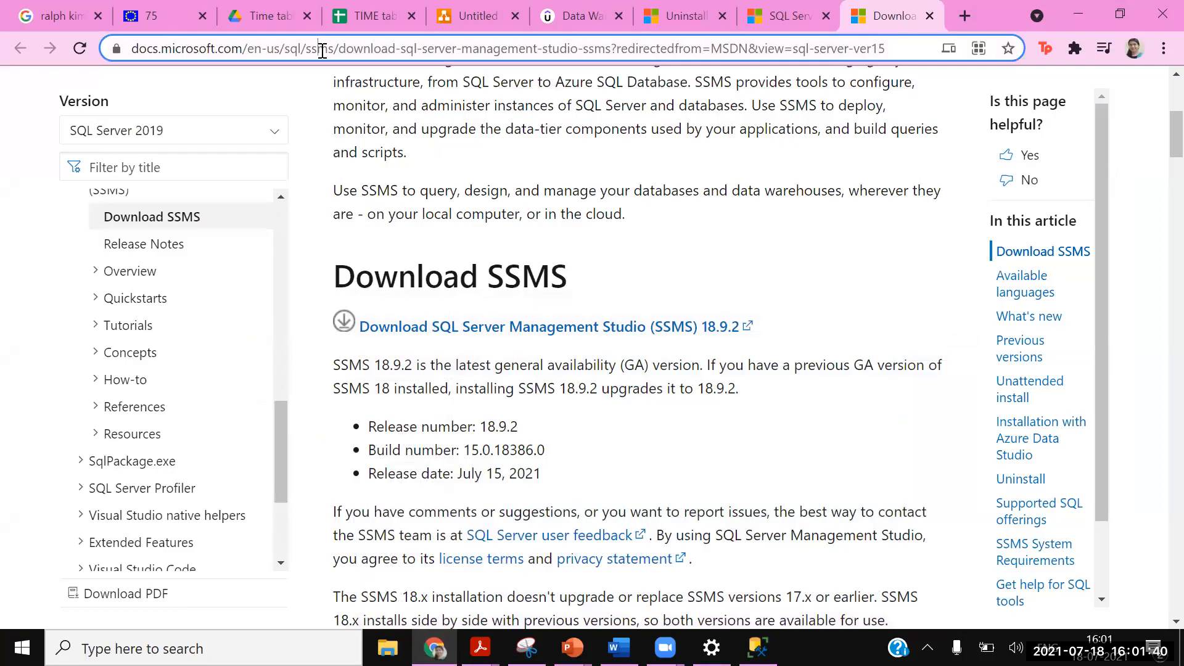
{"action": "type", "text": "visc"}
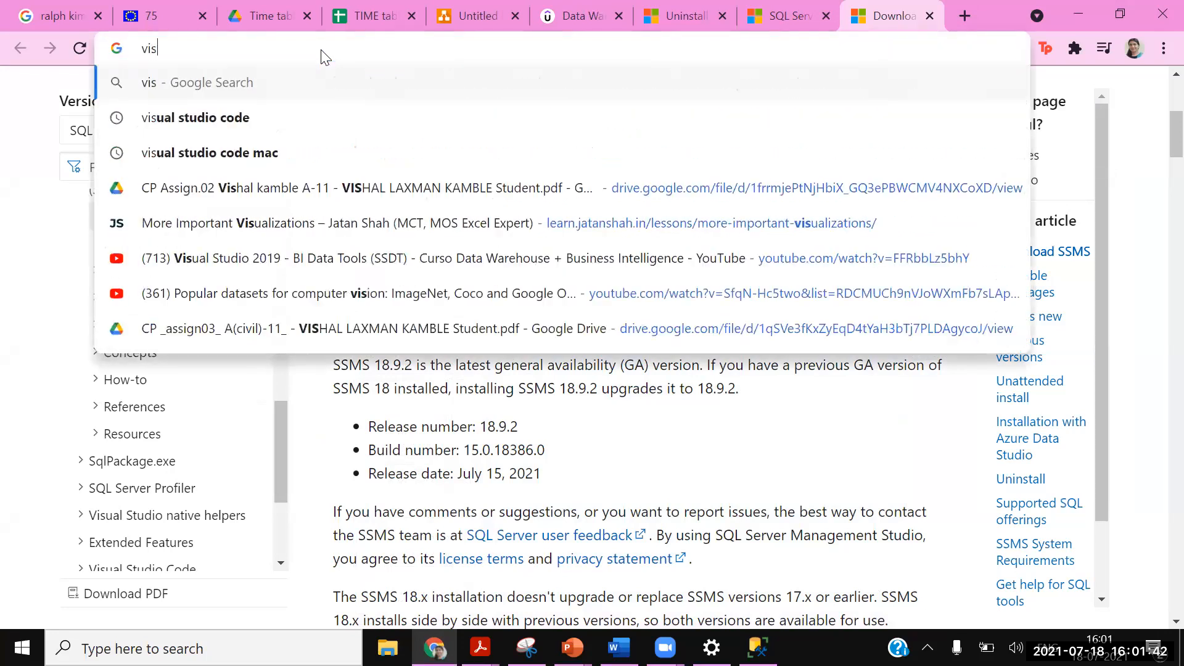
{"action": "key", "text": "BackSpace"}
{"action": "type", "text": "ual st"}
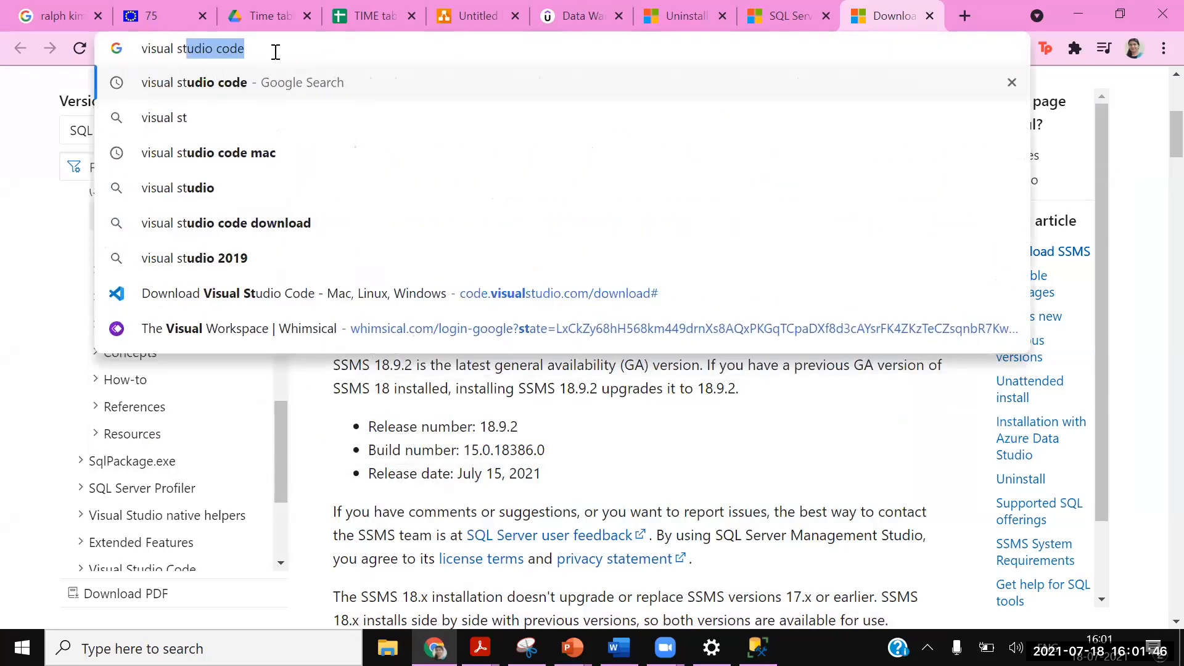
{"action": "key", "text": "Right"}
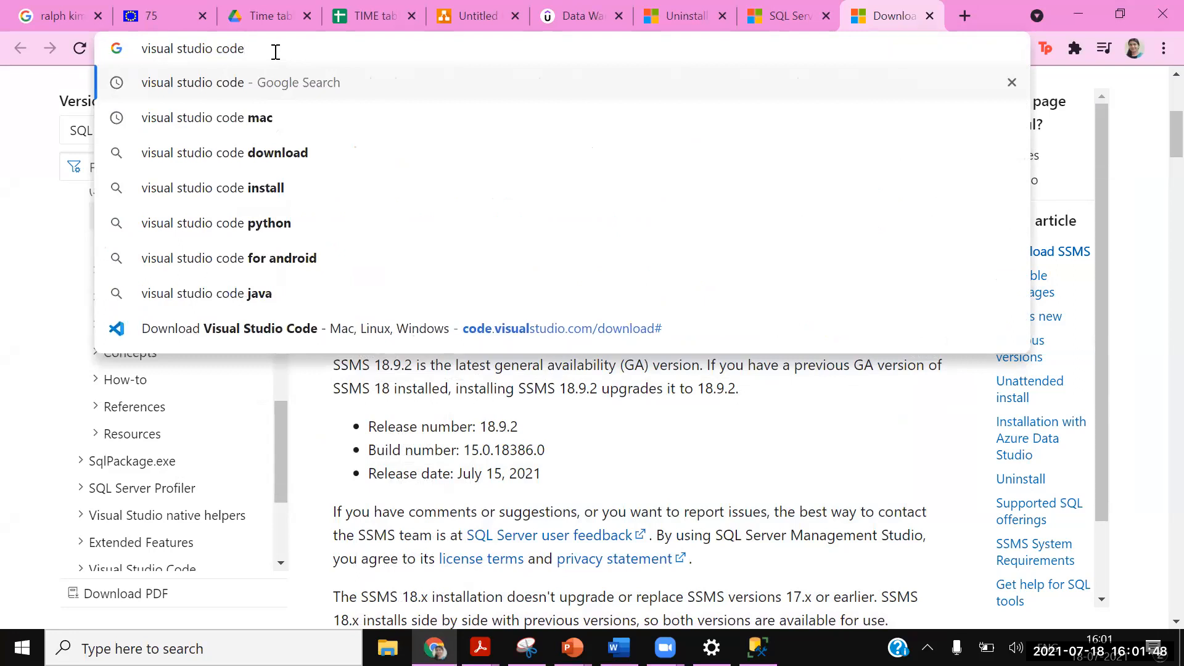
{"action": "key", "text": "BackSpace"}
{"action": "key", "text": "BackSpace"}
{"action": "key", "text": "BackSpace"}
{"action": "key", "text": "BackSpace"}
{"action": "key", "text": "BackSpace"}
{"action": "key", "text": "Return"}
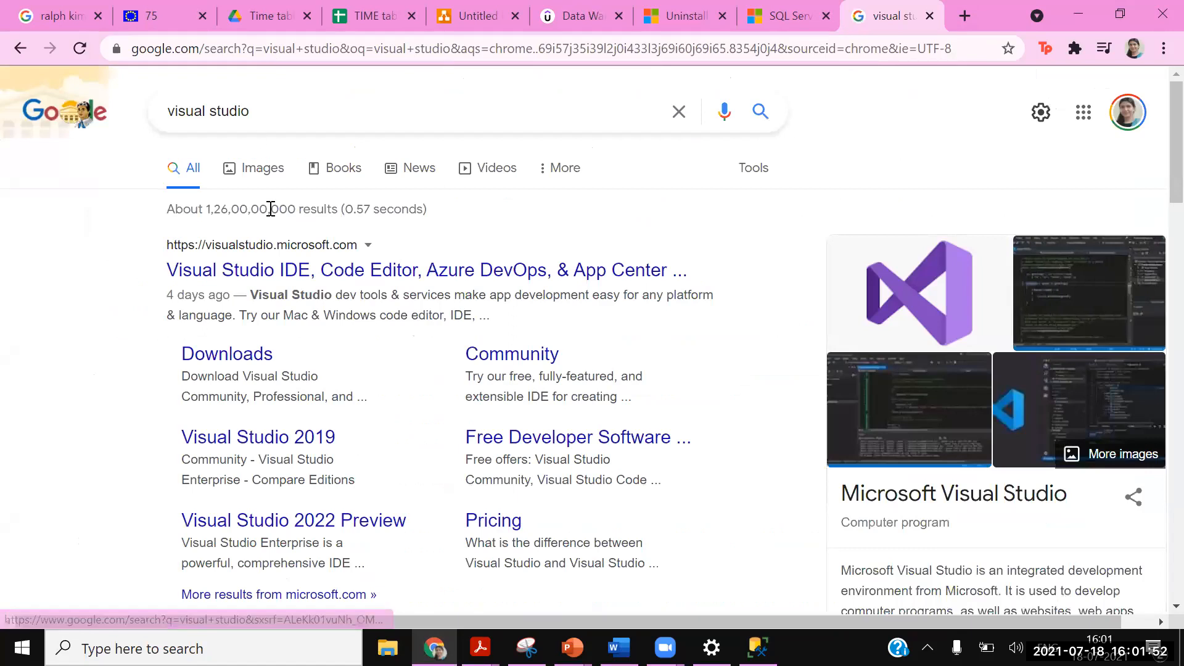
{"action": "left_click", "coordinate": [256, 270]}
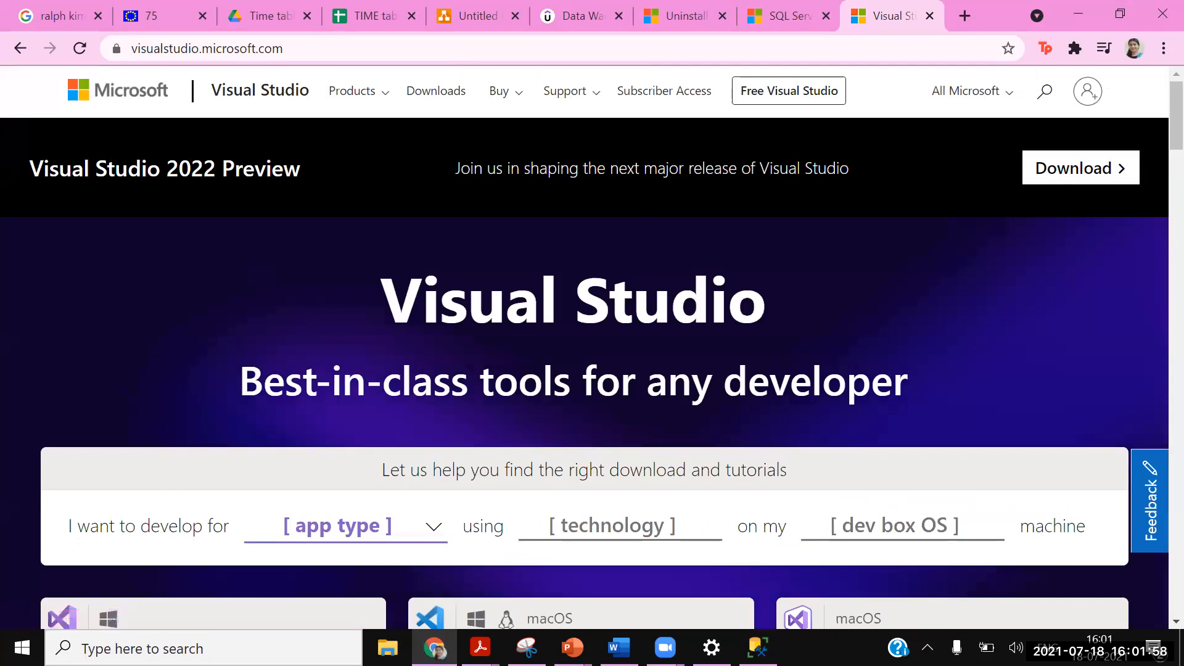
Step: Look through the Visual Studio home page for the available download options and dismiss the satisfaction survey
{"action": "scroll", "coordinate": [1153, 148], "scroll_direction": "down", "scroll_amount": 4}
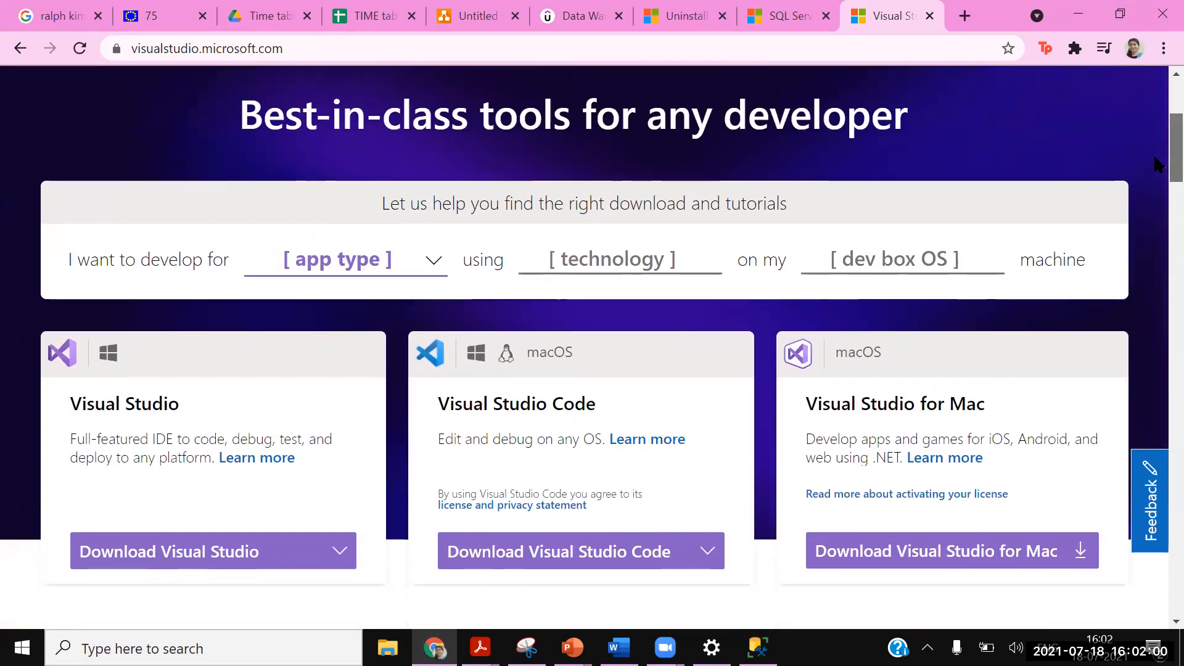
{"action": "scroll", "coordinate": [1157, 163], "scroll_direction": "down", "scroll_amount": 1}
{"action": "scroll", "coordinate": [1158, 178], "scroll_direction": "down", "scroll_amount": 1}
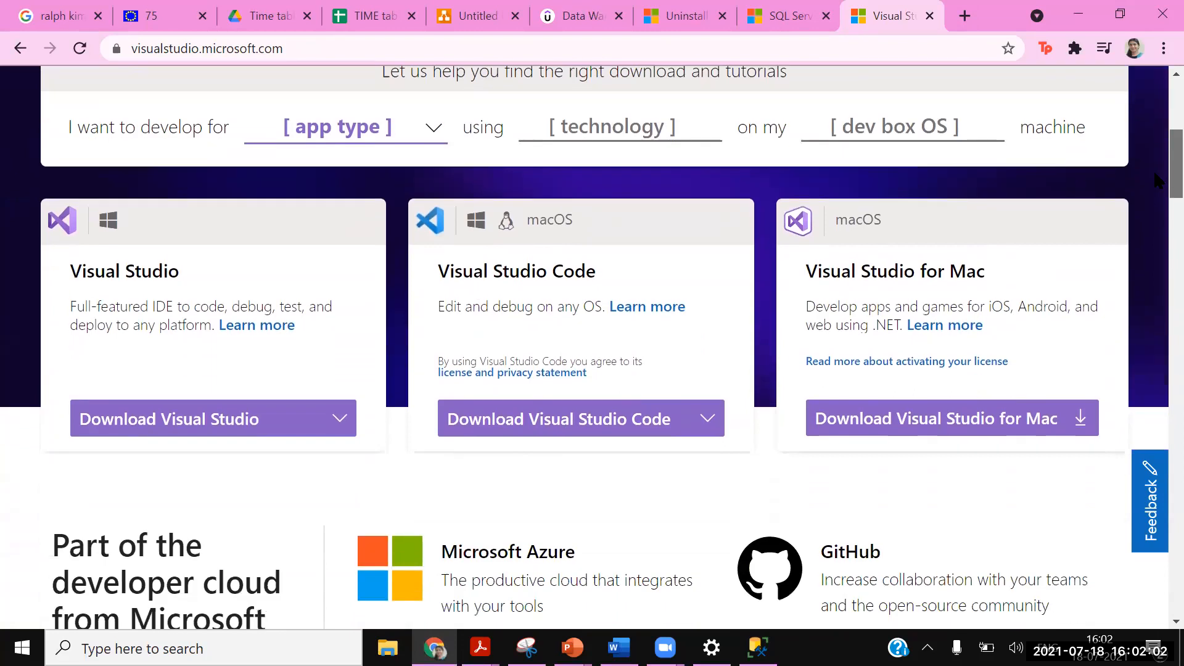
{"action": "scroll", "coordinate": [1157, 182], "scroll_direction": "down", "scroll_amount": 3}
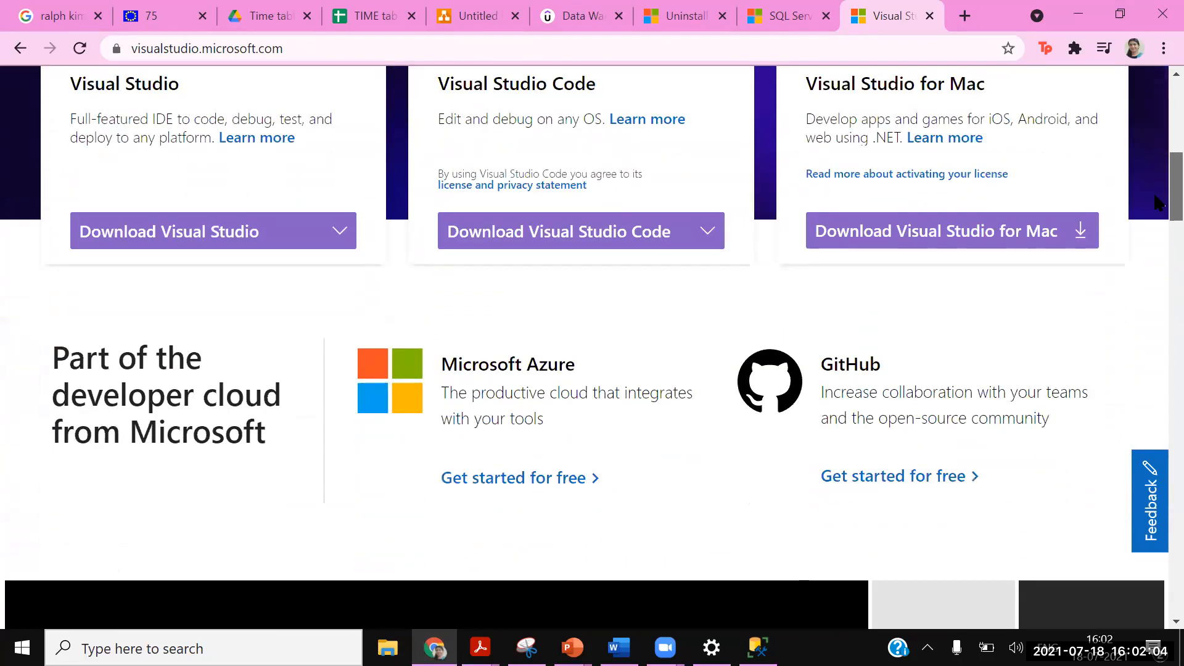
{"action": "scroll", "coordinate": [1158, 184], "scroll_direction": "up", "scroll_amount": 2}
{"action": "scroll", "coordinate": [1157, 184], "scroll_direction": "up", "scroll_amount": 3}
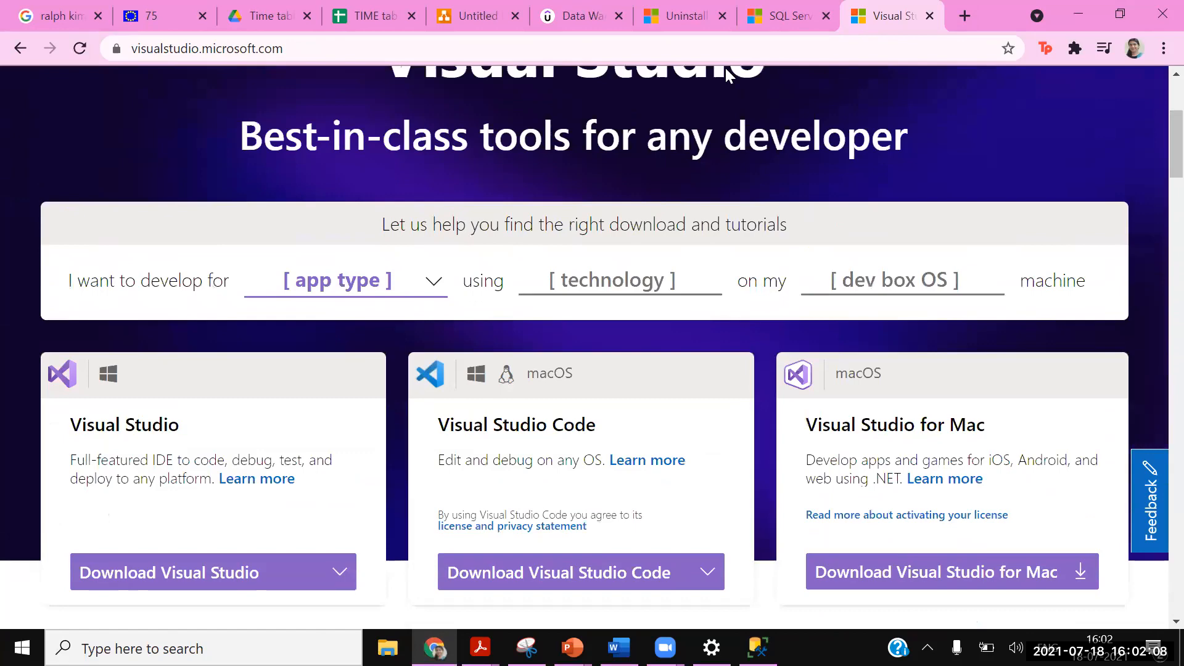
{"action": "scroll", "coordinate": [723, 65], "scroll_direction": "up", "scroll_amount": 4}
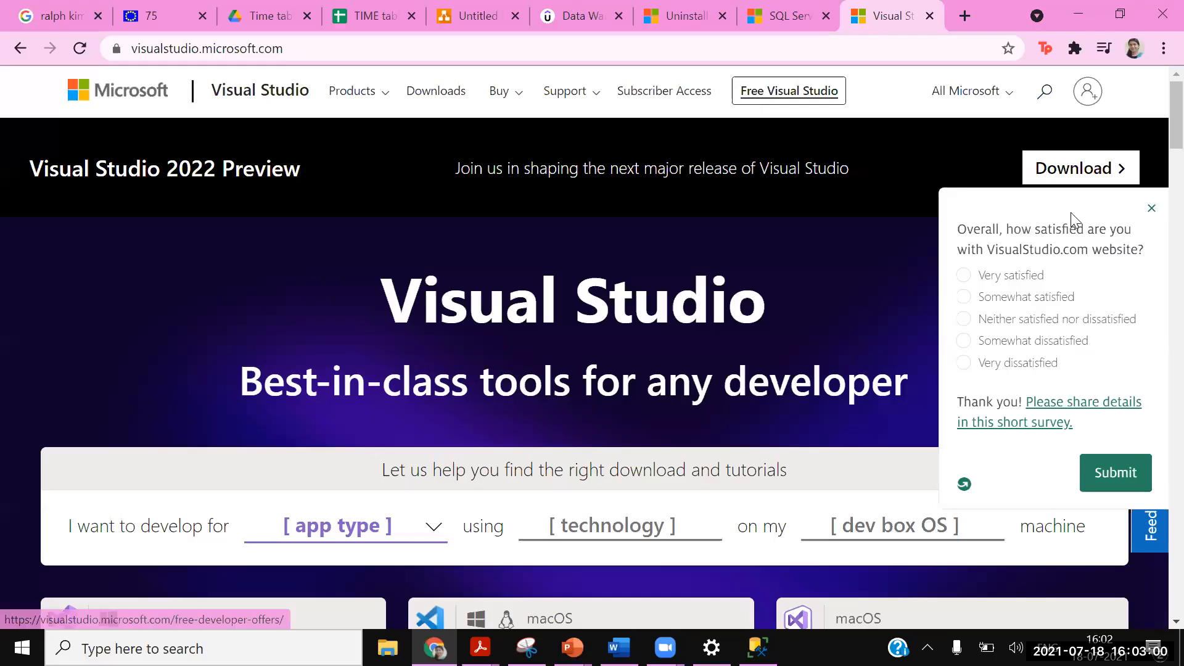
{"action": "left_click", "coordinate": [1151, 208]}
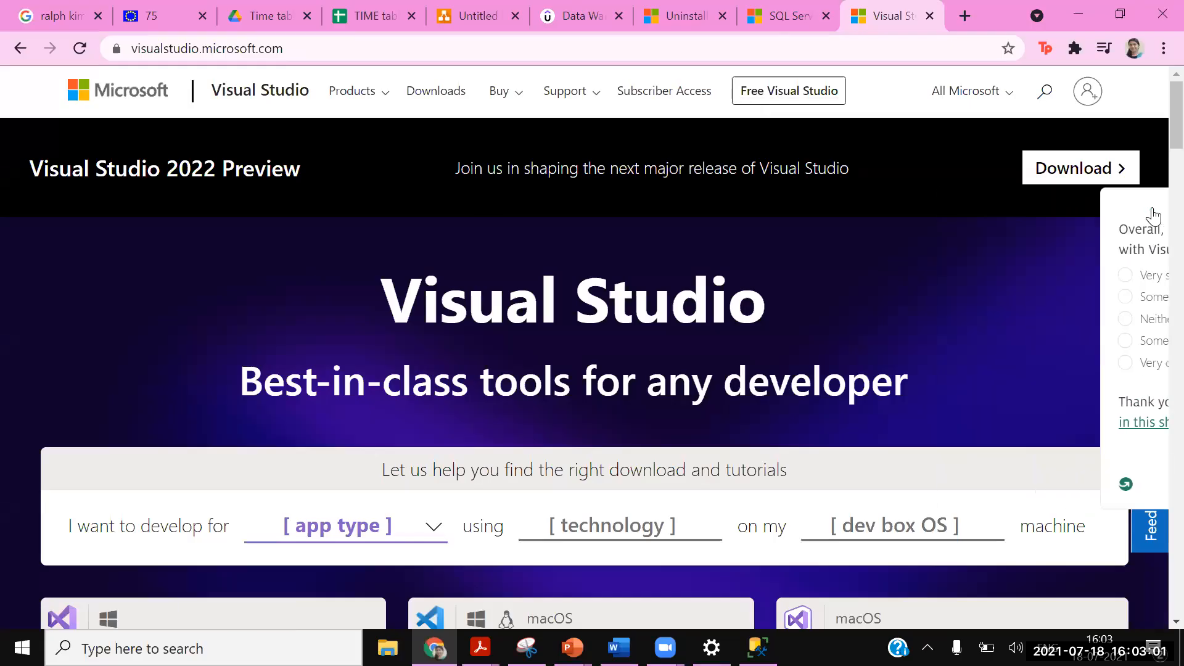
Step: Open the Visual Studio Downloads page and start the free download of Visual Studio 2019 Community
{"action": "left_click", "coordinate": [437, 93]}
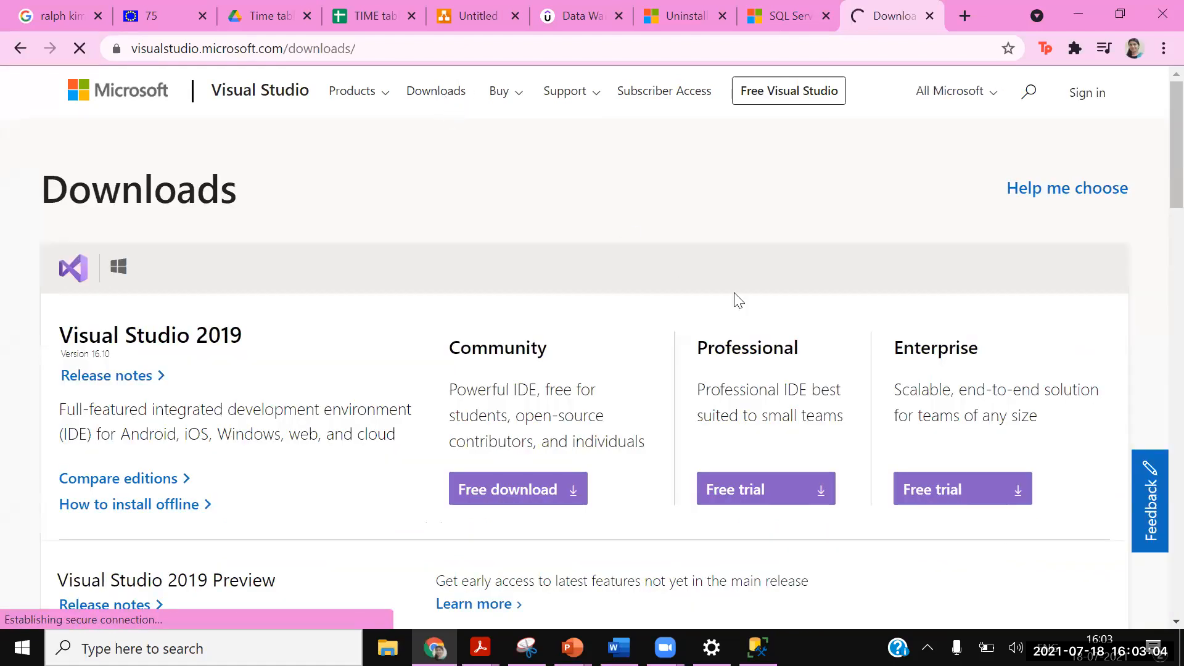
{"action": "scroll", "coordinate": [1153, 166], "scroll_direction": "down", "scroll_amount": 2}
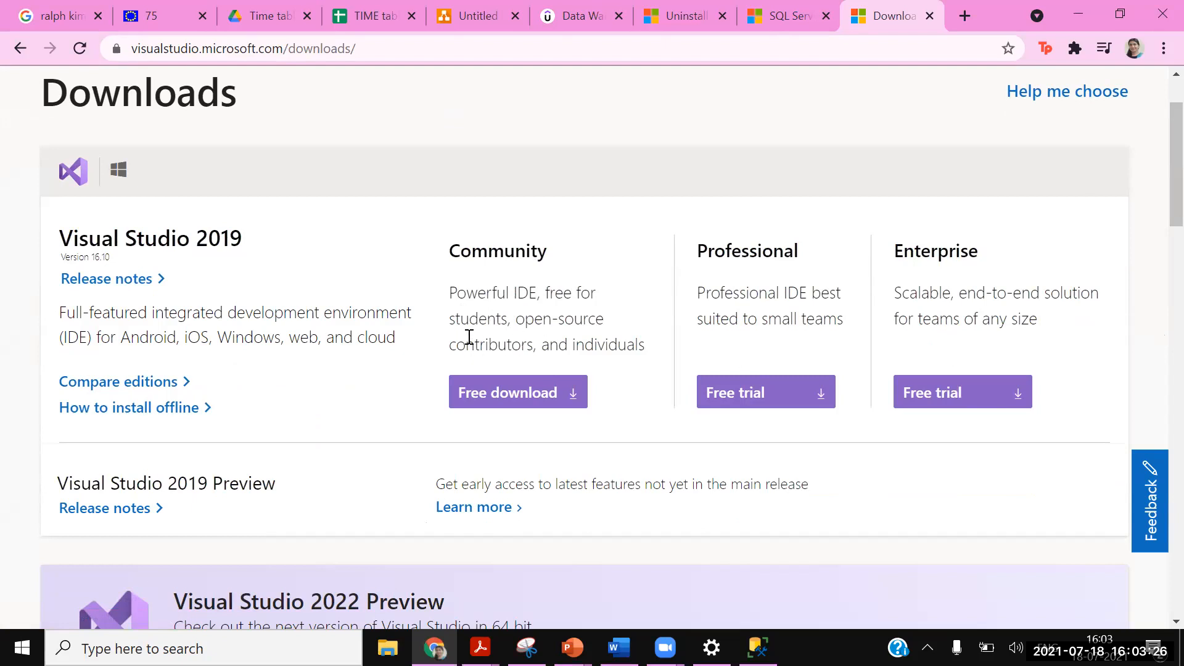
{"action": "left_click", "coordinate": [545, 398]}
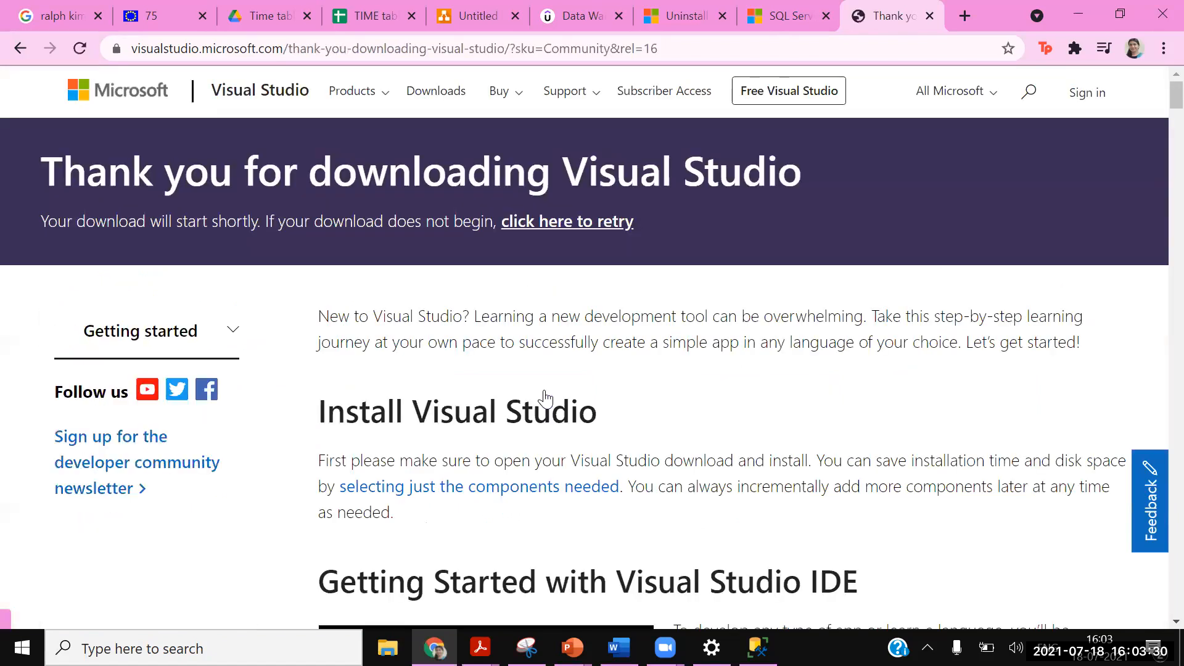
Step: Check the Downloads folder for an existing Visual Studio Community installer and cancel saving the new download
{"action": "scroll", "coordinate": [1152, 92], "scroll_direction": "down", "scroll_amount": 4}
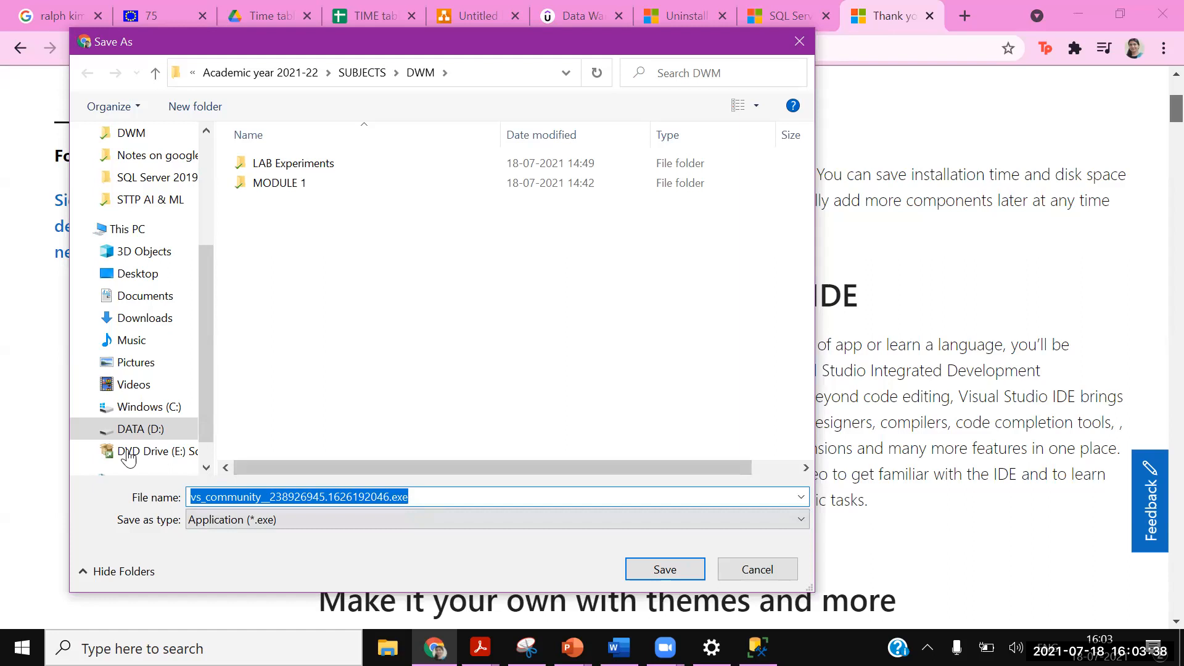
{"action": "left_click", "coordinate": [145, 318]}
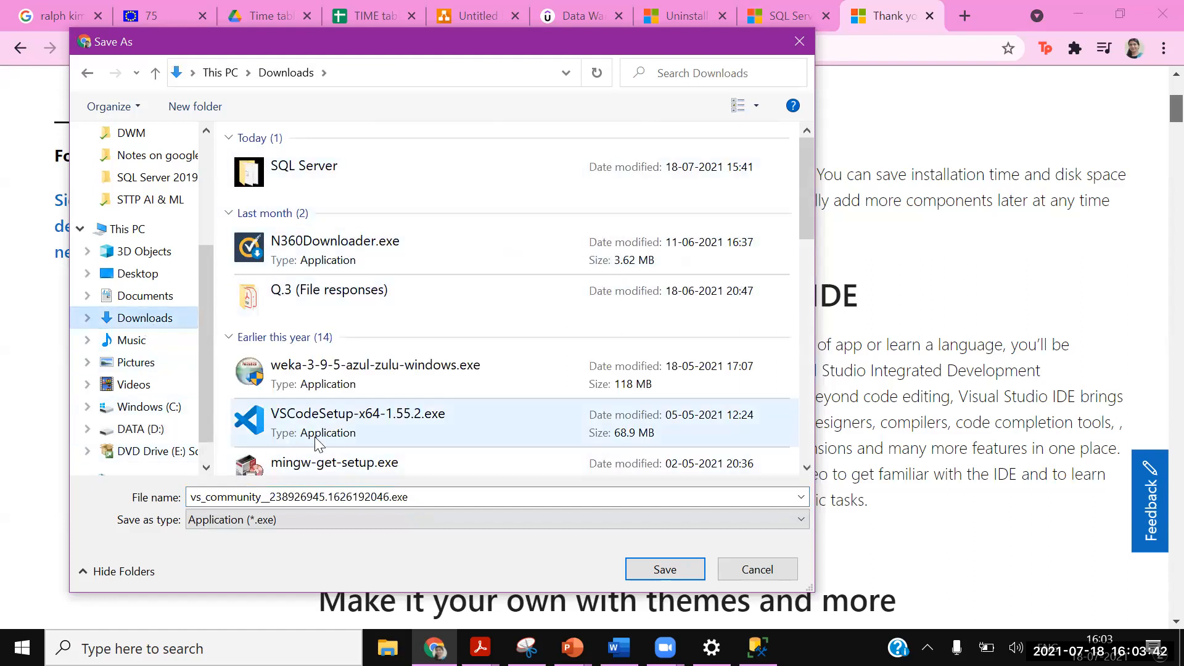
{"action": "left_click_drag", "start_coordinate": [807, 177], "coordinate": [802, 281]}
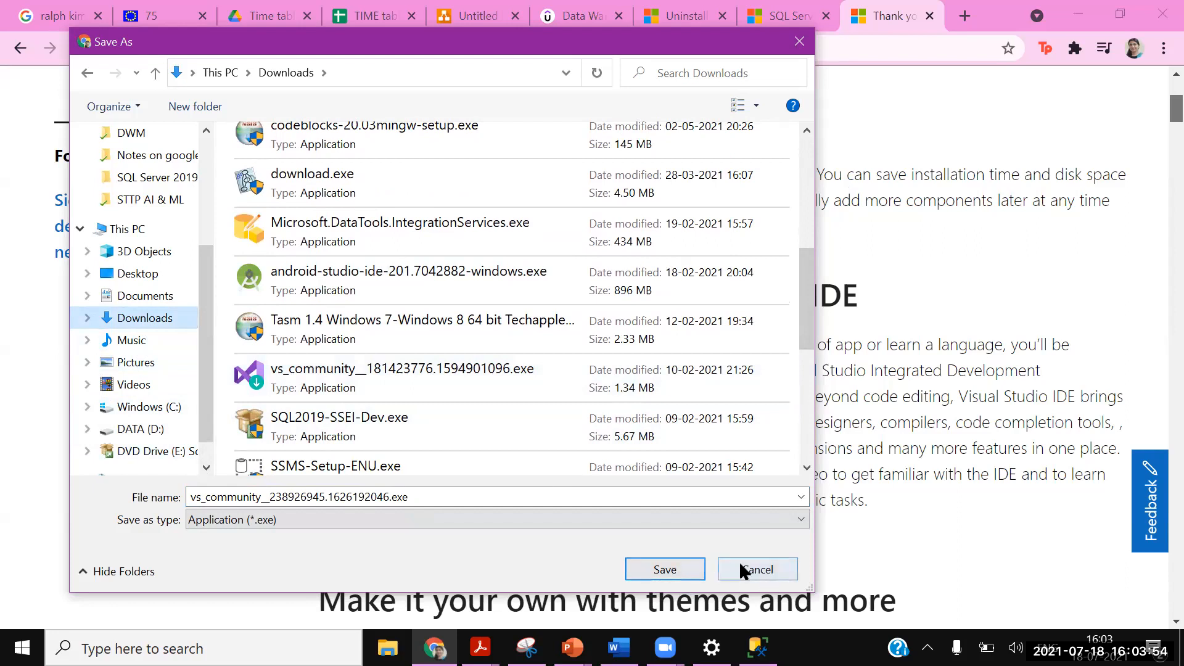
{"action": "left_click", "coordinate": [770, 568]}
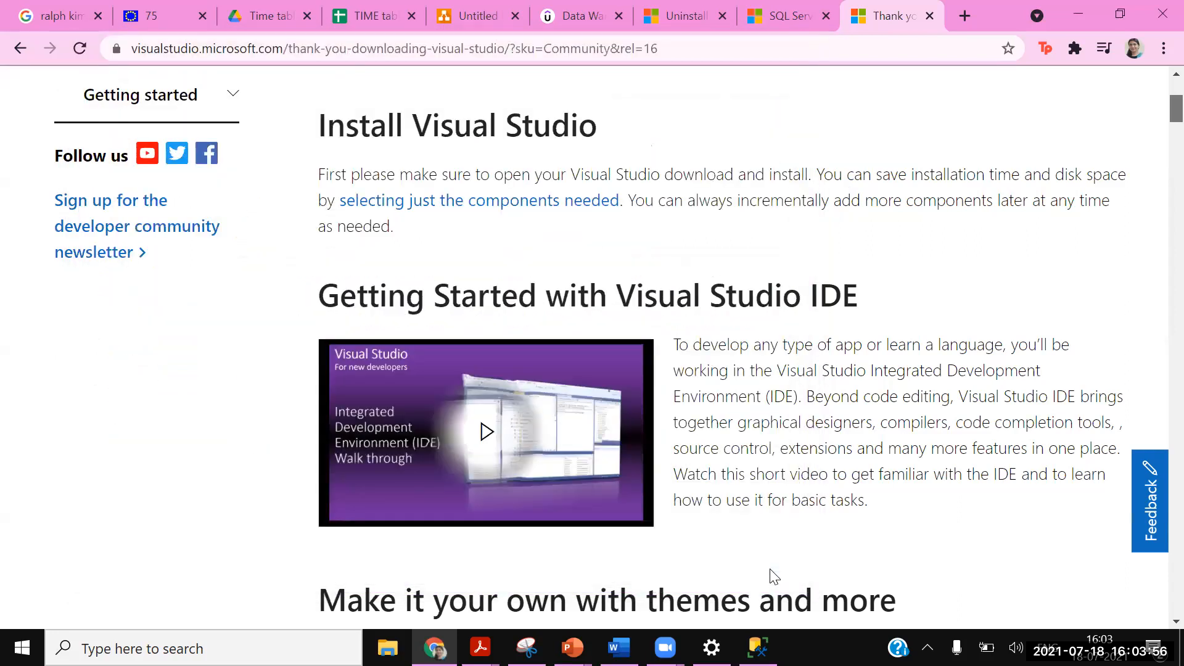
{"action": "scroll", "coordinate": [770, 576], "scroll_direction": "up", "scroll_amount": 4}
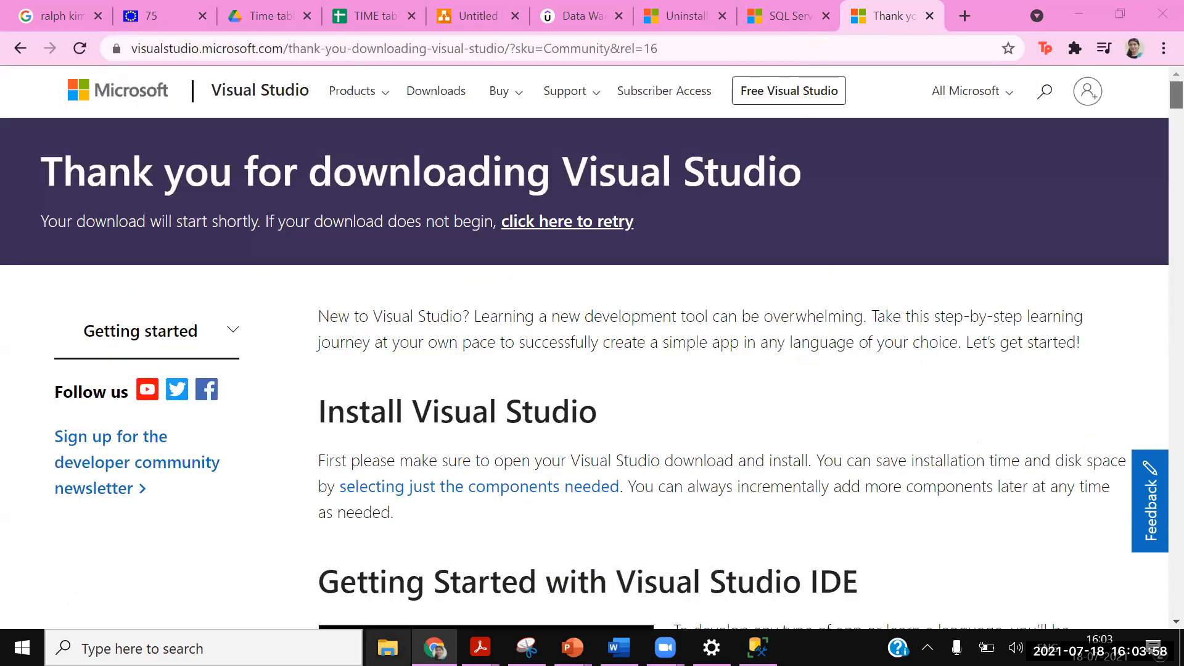
Step: Switch to File Explorer, run vs_community__181423776.1594901096.exe from the Downloads folder and continue the Visual Studio Installer setup
{"action": "left_click", "coordinate": [387, 647]}
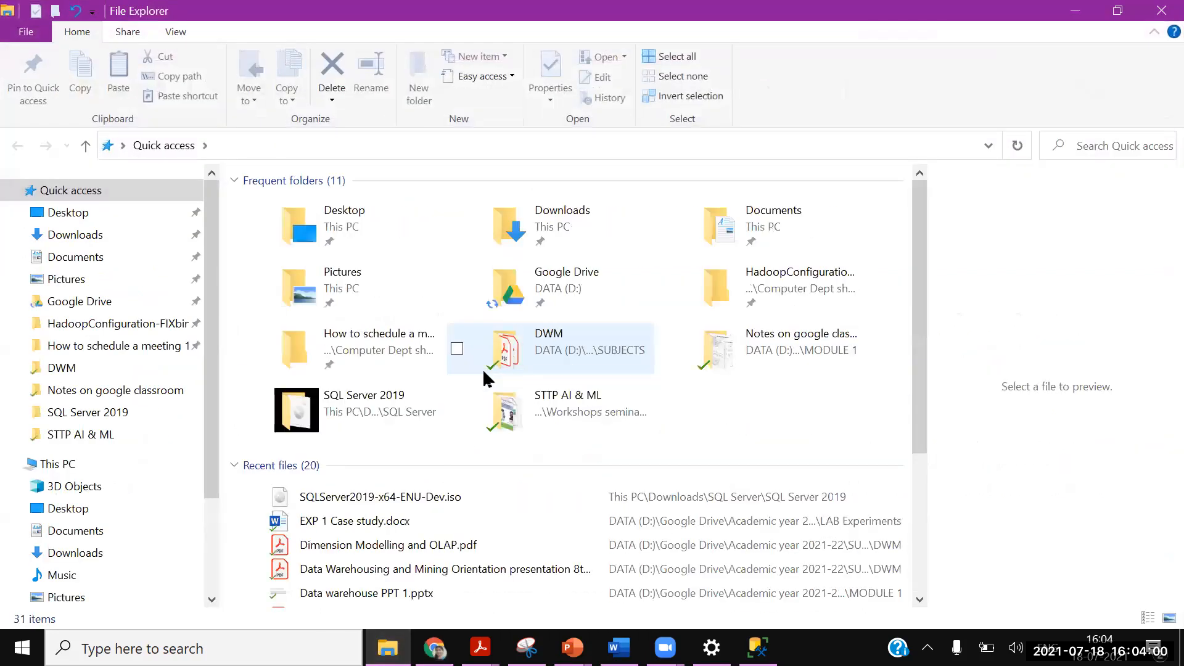
{"action": "left_click", "coordinate": [83, 553]}
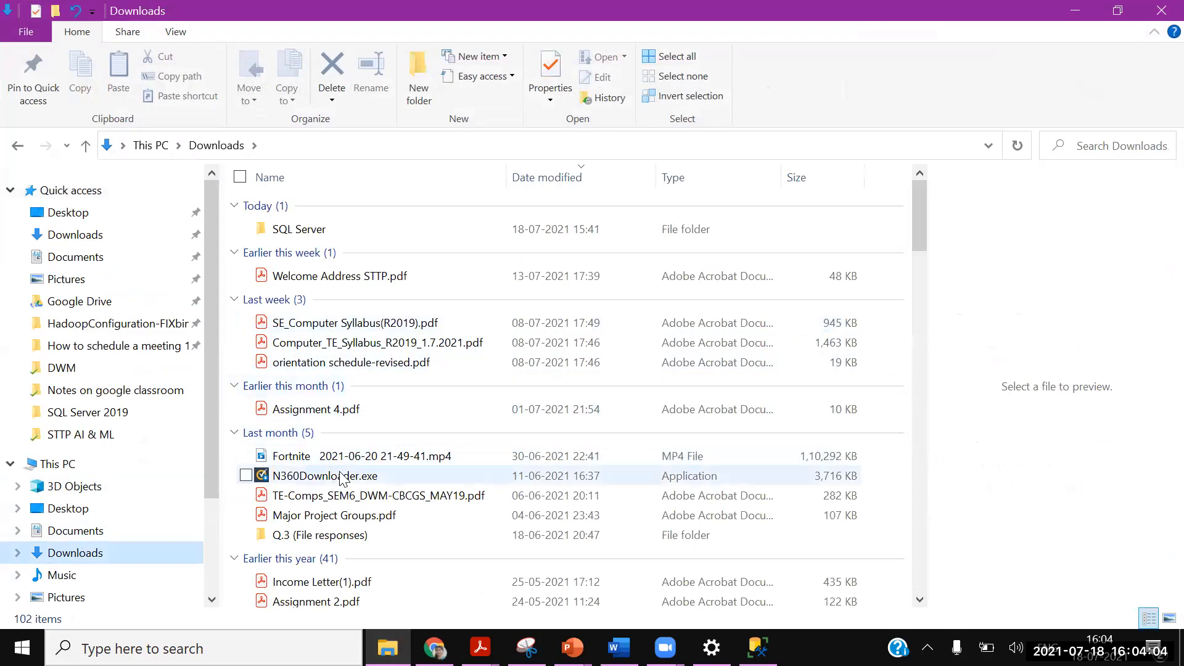
{"action": "left_click_drag", "start_coordinate": [919, 200], "coordinate": [926, 311]}
{"action": "double_click", "coordinate": [325, 508]}
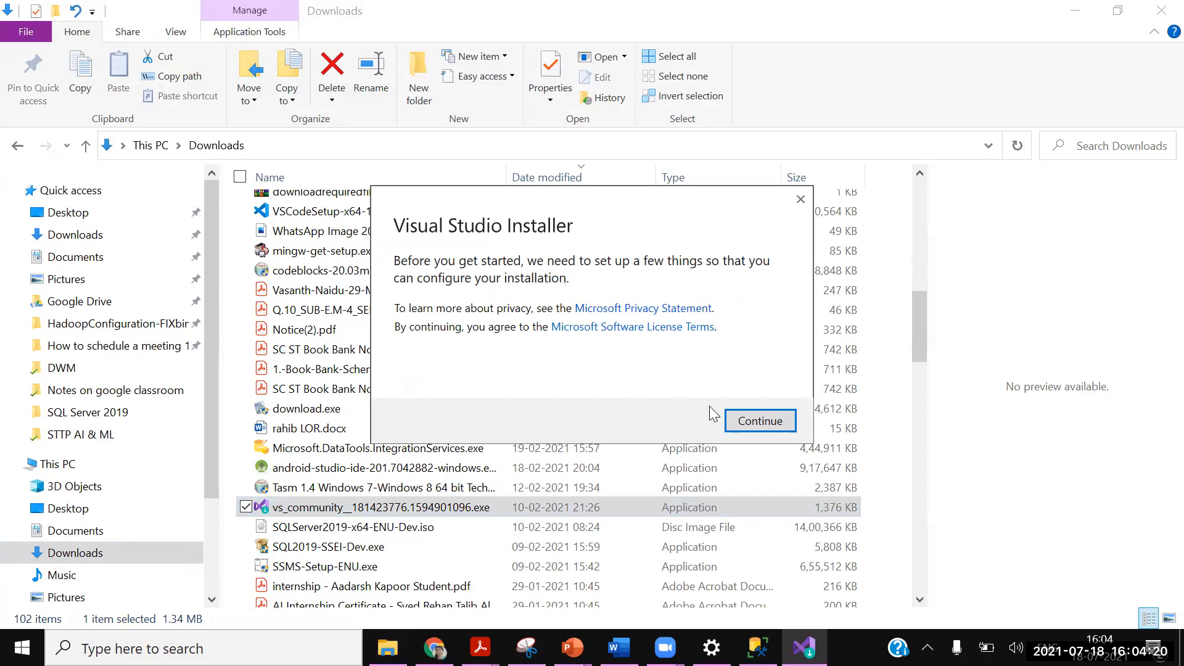
{"action": "left_click", "coordinate": [764, 435]}
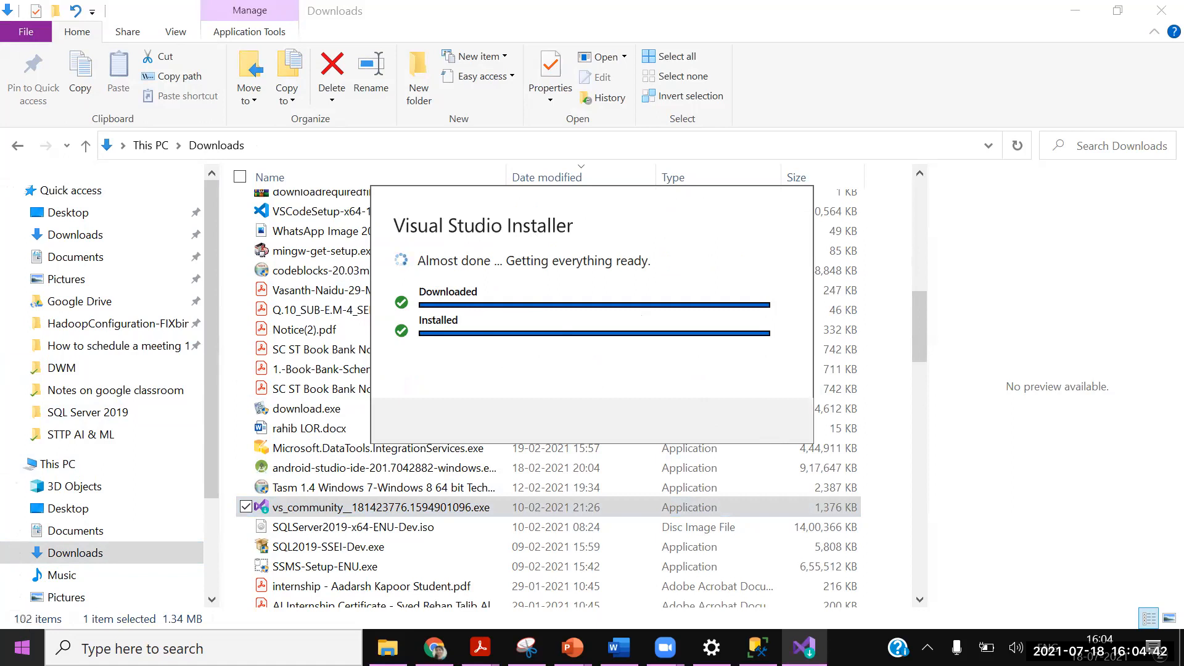
Step: Locate the Visual Studio Installer entry in the list of installed Windows apps and return to the installer window
{"action": "left_click", "coordinate": [22, 647]}
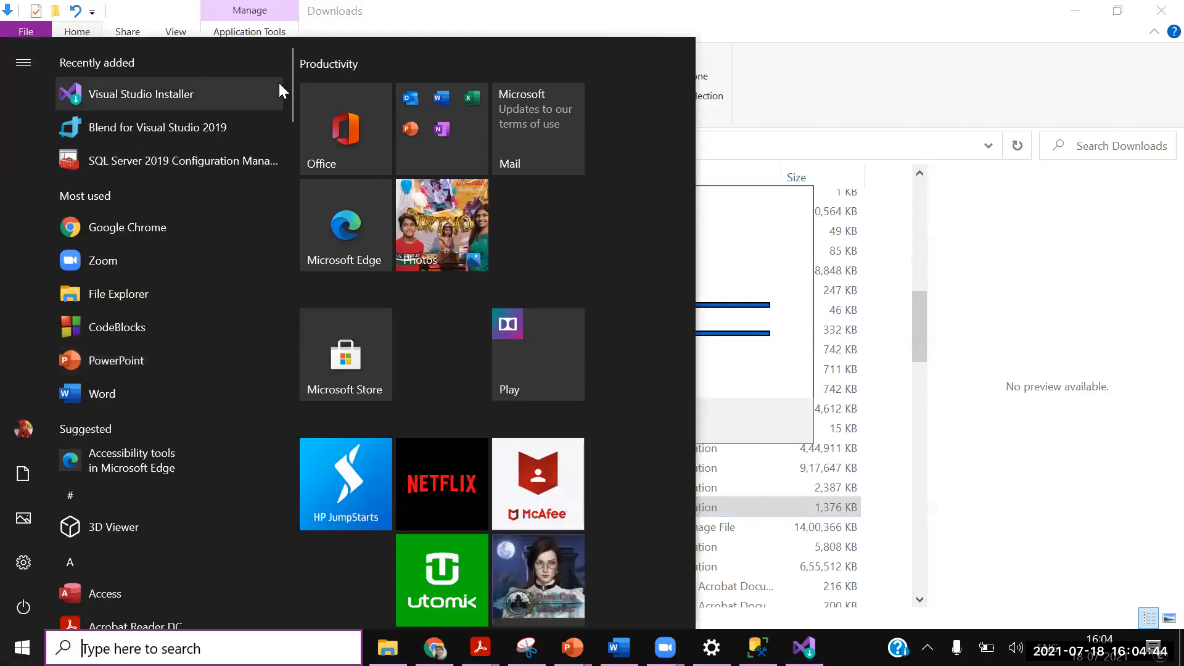
{"action": "left_click_drag", "start_coordinate": [293, 88], "coordinate": [290, 530]}
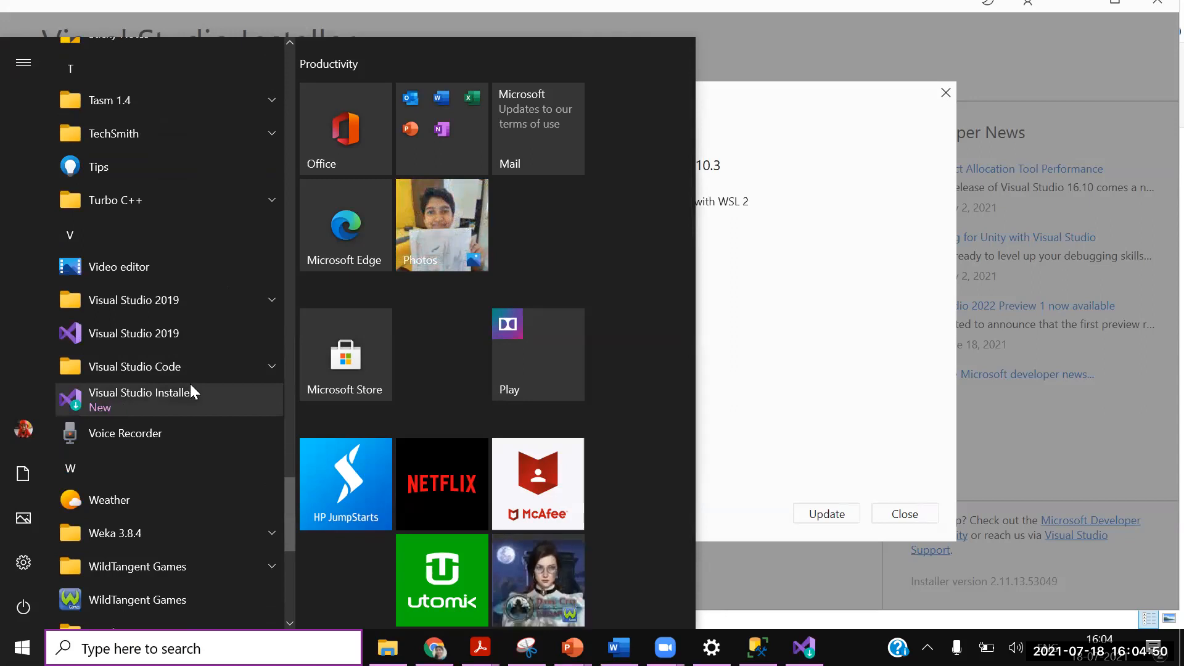
{"action": "left_click", "coordinate": [1002, 457]}
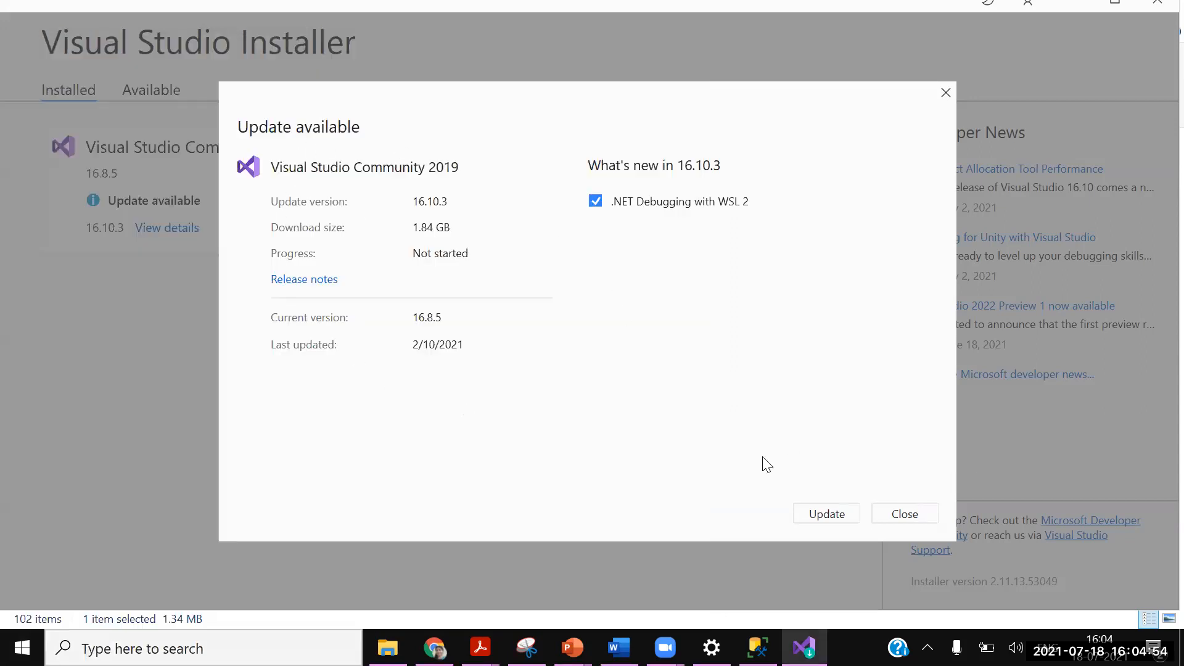
Step: Update Visual Studio Community 2019 to version 16.10.3 and check which other editions are available
{"action": "left_click", "coordinate": [816, 513]}
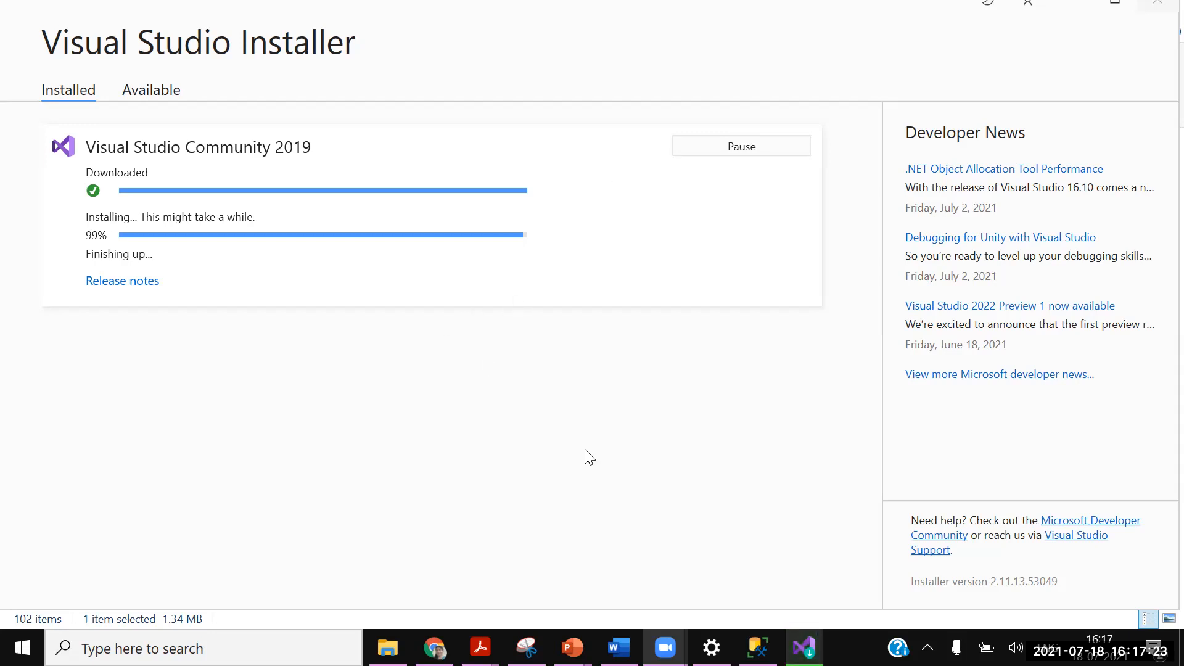
{"action": "left_click", "coordinate": [154, 91]}
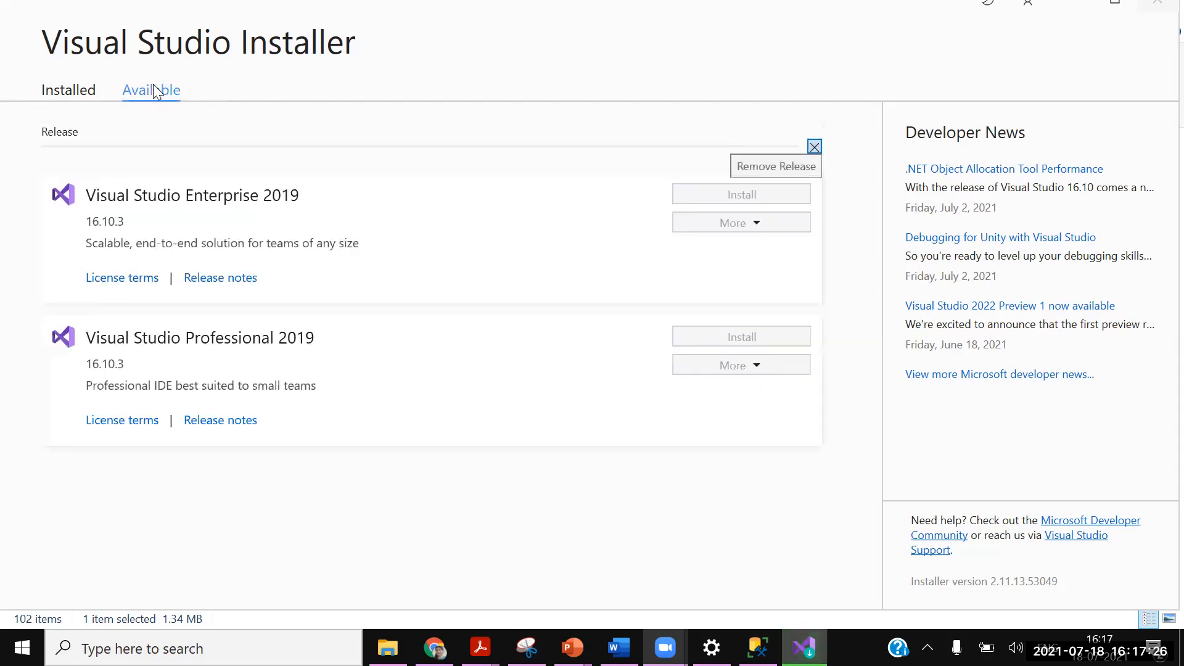
{"action": "left_click", "coordinate": [55, 93]}
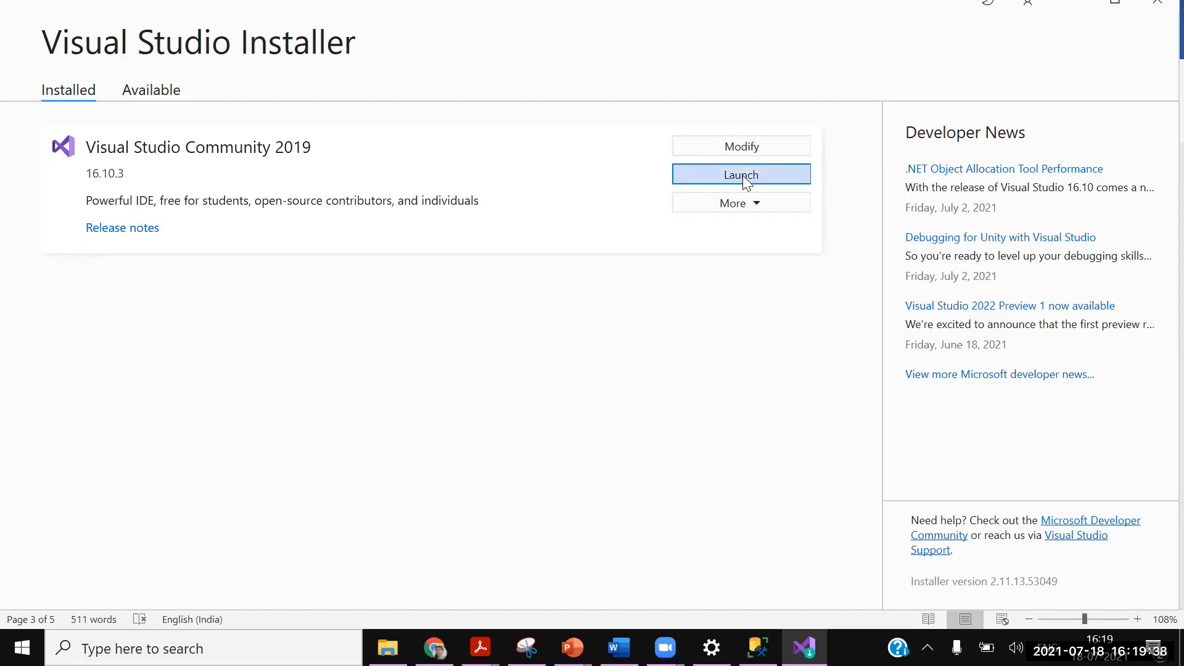
Step: Launch Visual Studio Community 2019, open Manage Extensions and move the dialog aside
{"action": "left_click", "coordinate": [759, 175]}
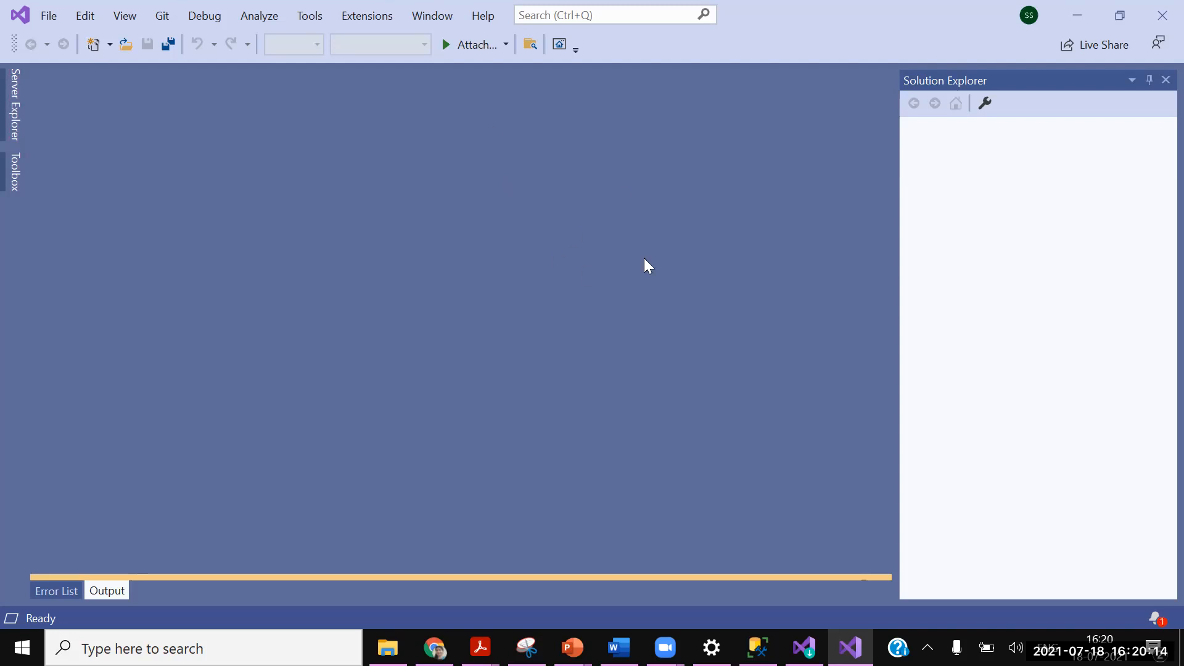
{"action": "left_click", "coordinate": [360, 15]}
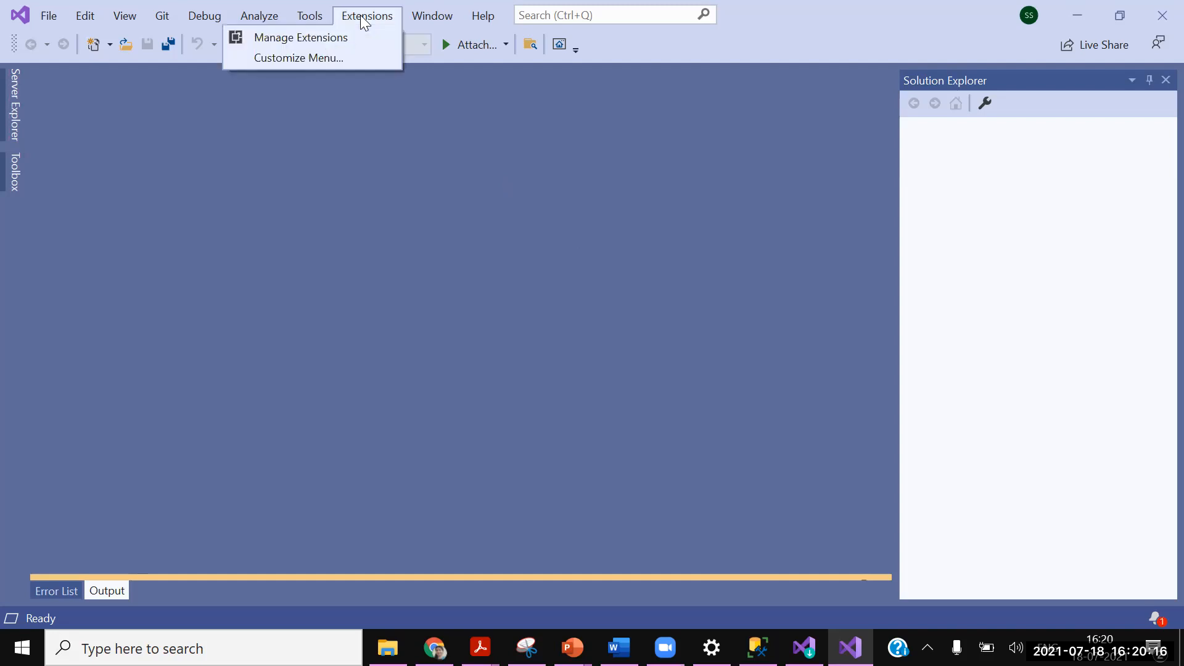
{"action": "left_click", "coordinate": [281, 37]}
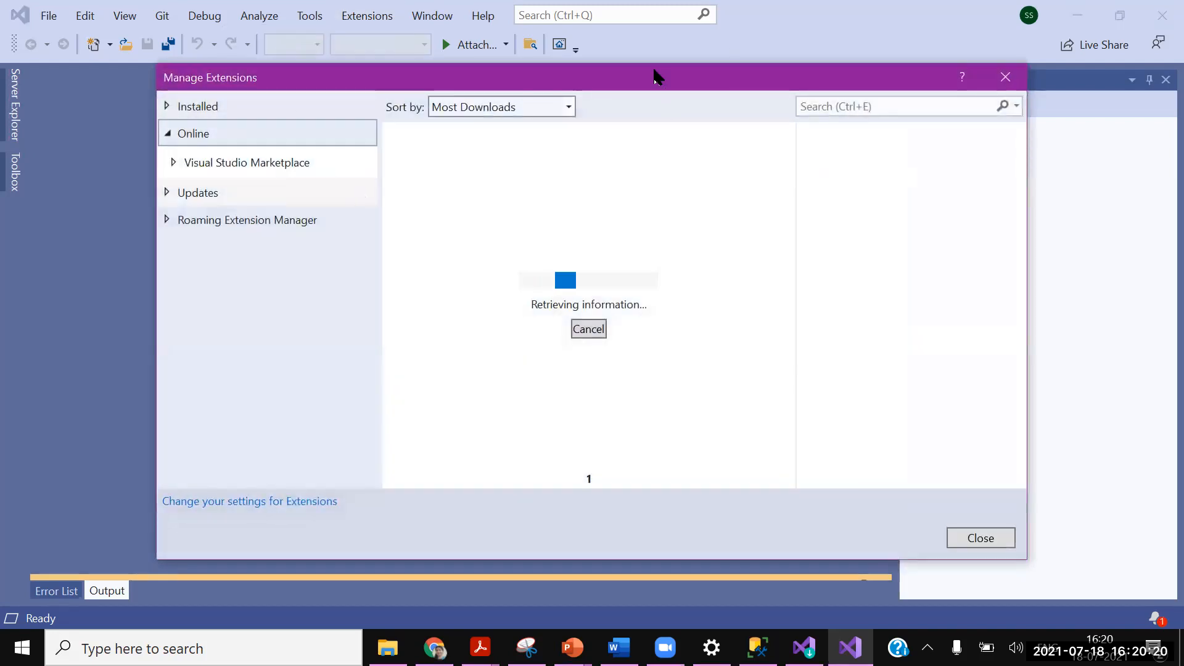
{"action": "left_click_drag", "start_coordinate": [607, 78], "coordinate": [592, 50]}
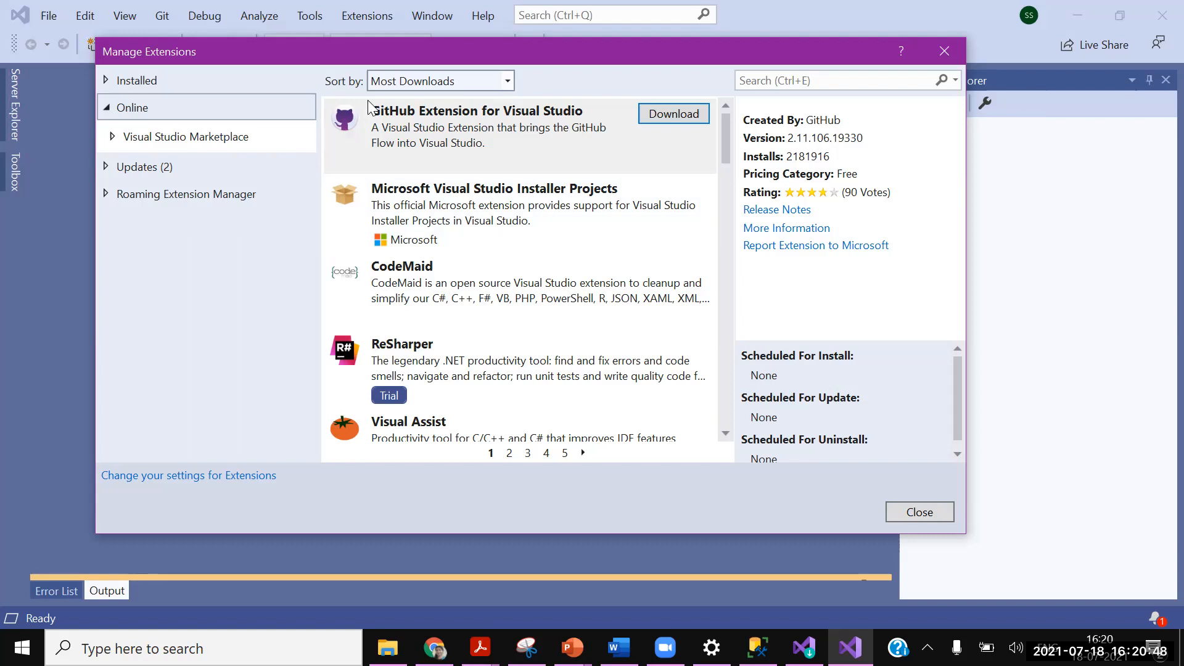
Step: Search the online extensions for "SSIS" and for "SSRS", and clear the search
{"action": "left_click", "coordinate": [779, 82]}
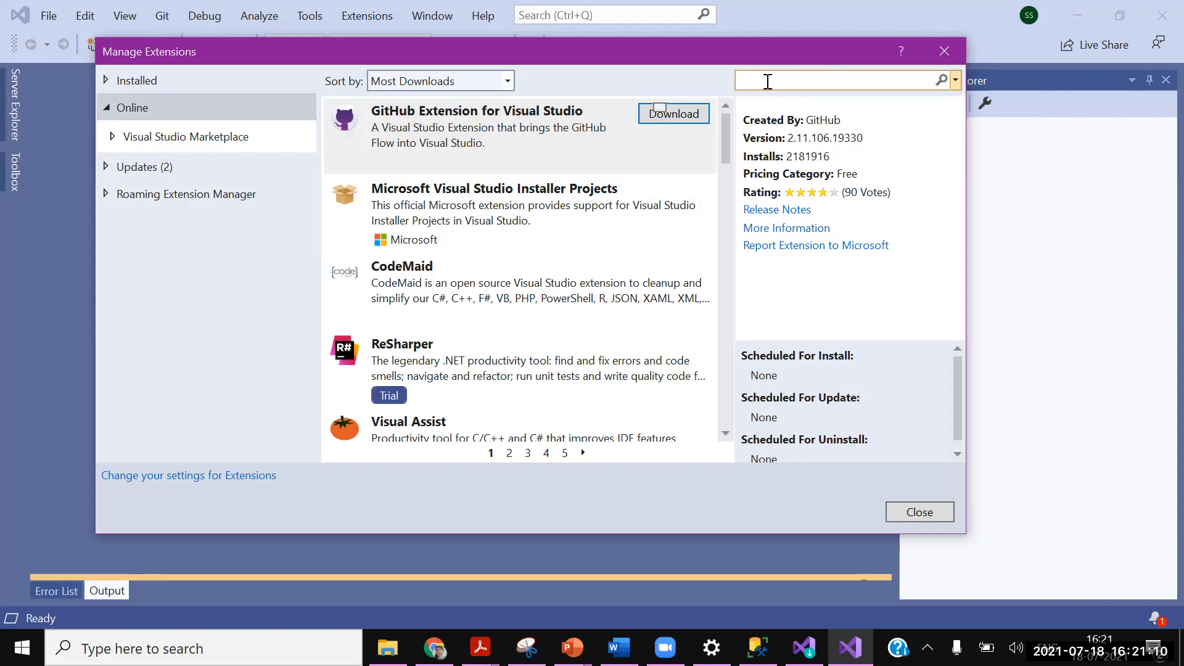
{"action": "type", "text": "SSIS"}
{"action": "key", "text": "Return"}
{"action": "key", "text": "BackSpace"}
{"action": "key", "text": "BackSpace"}
{"action": "key", "text": "BackSpace"}
{"action": "key", "text": "BackSpace"}
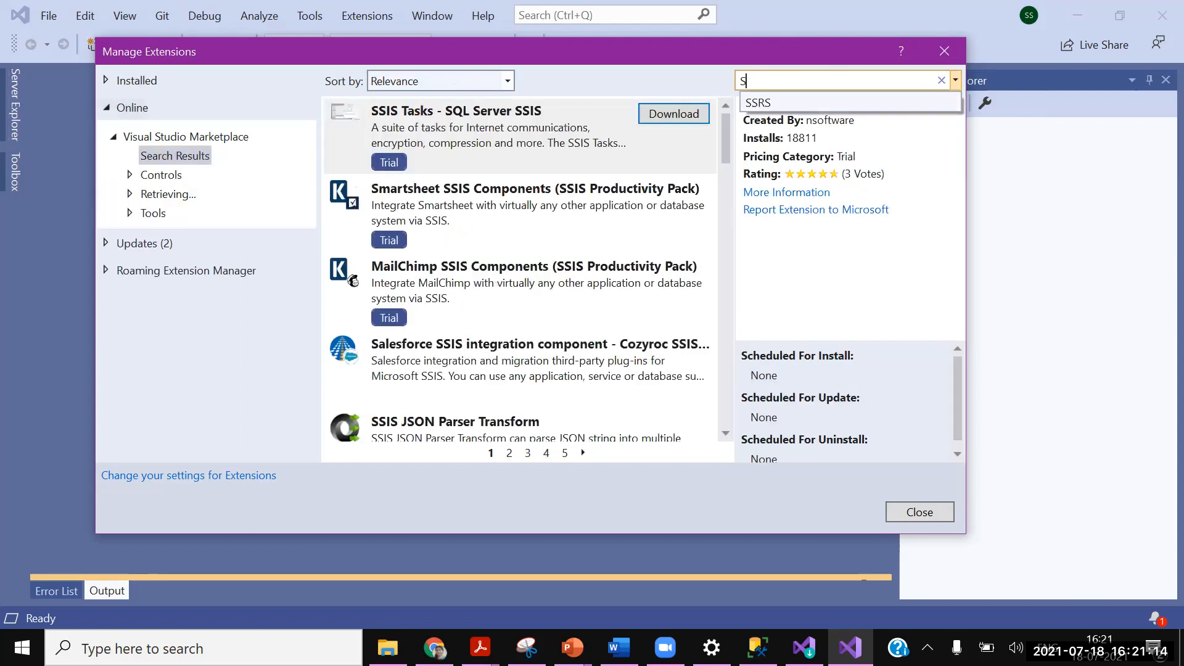
{"action": "type", "text": "SSRS"}
{"action": "key", "text": "BackSpace"}
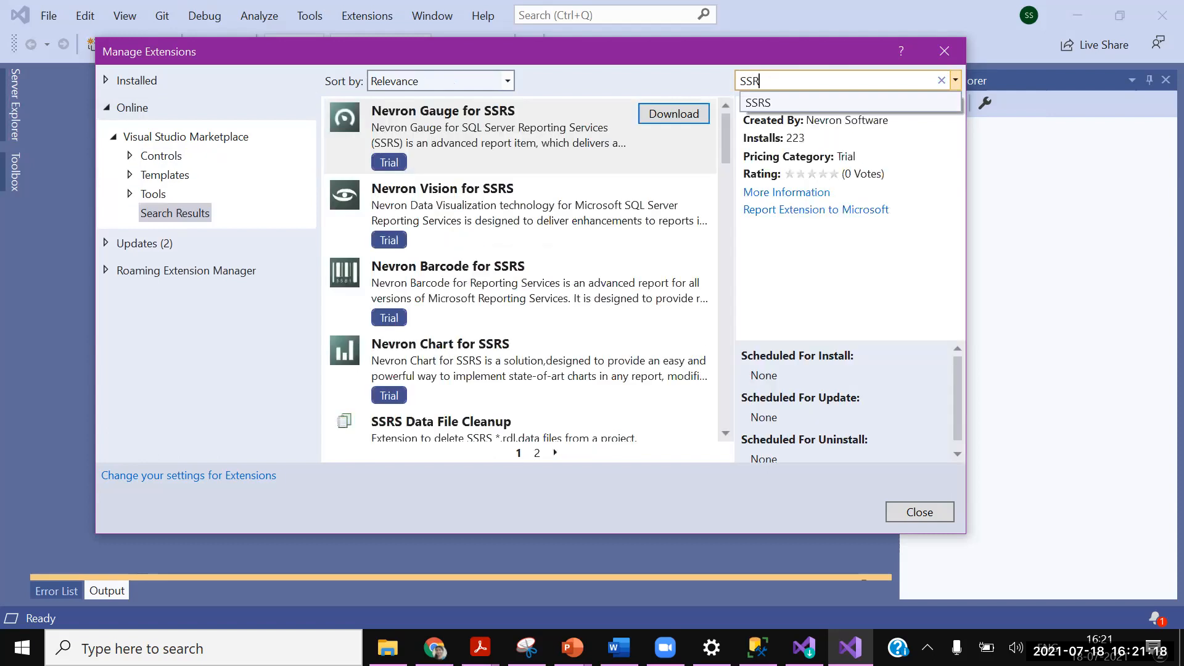
{"action": "key", "text": "BackSpace"}
{"action": "key", "text": "BackSpace"}
{"action": "key", "text": "BackSpace"}
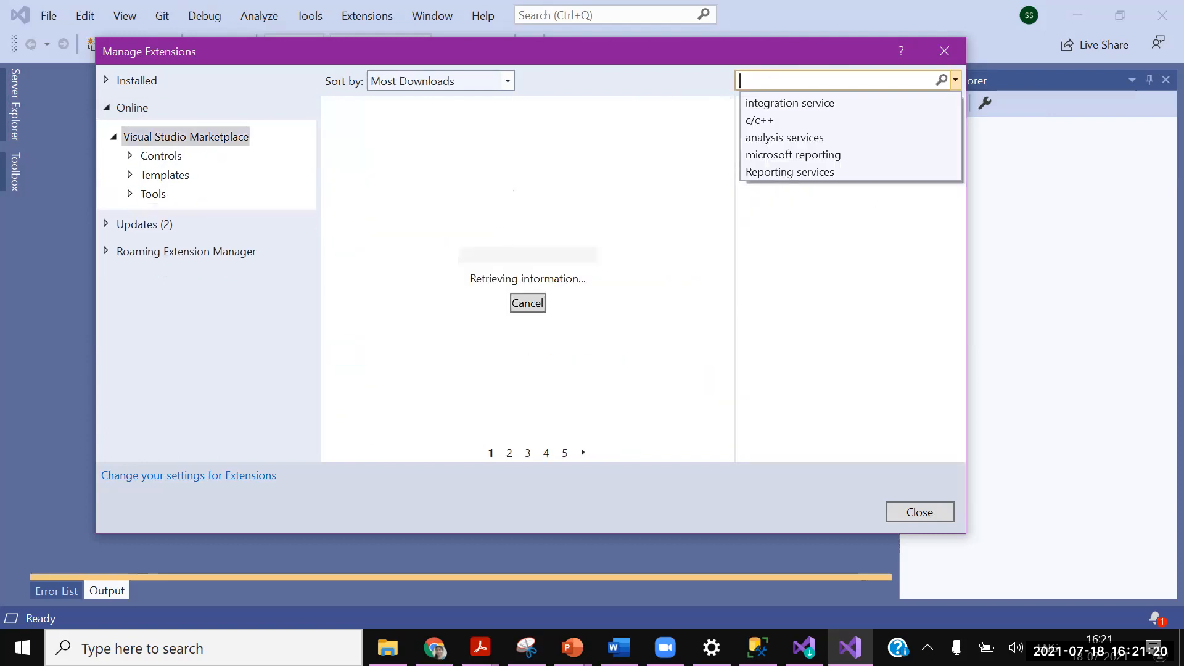
Step: Search the online extensions for "SSIS" again and replace the query with "integration service"
{"action": "type", "text": "SSIS"}
{"action": "key", "text": "Return"}
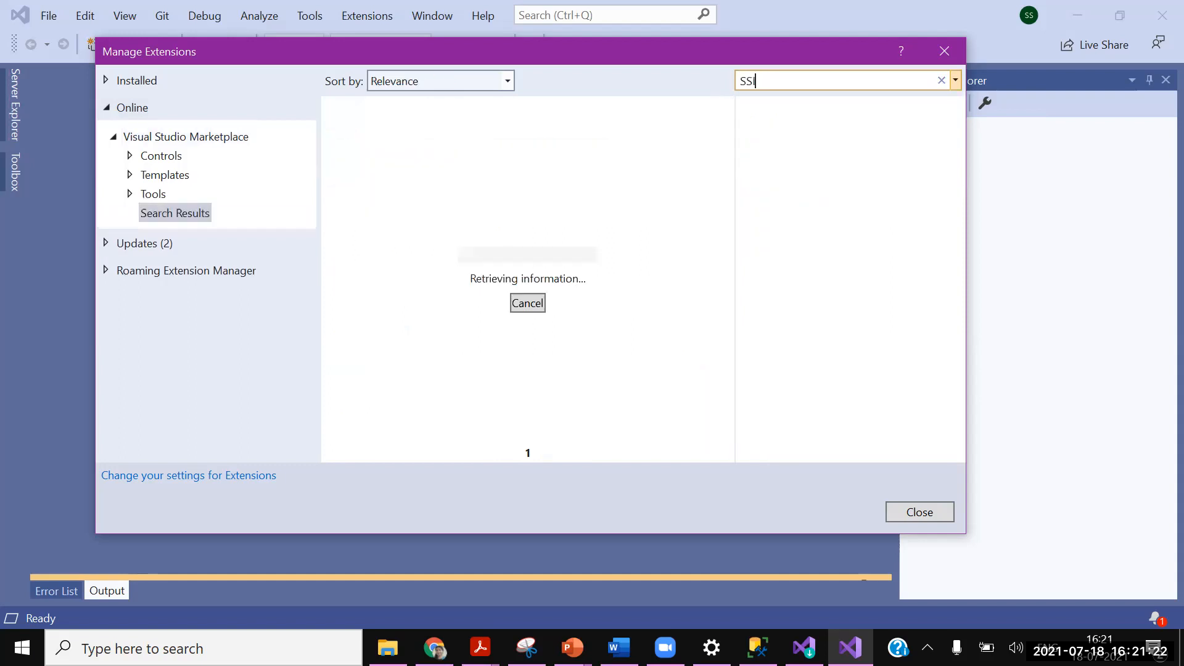
{"action": "key", "text": "BackSpace"}
{"action": "key", "text": "BackSpace"}
{"action": "key", "text": "BackSpace"}
{"action": "key", "text": "BackSpace"}
{"action": "type", "text": "inte"}
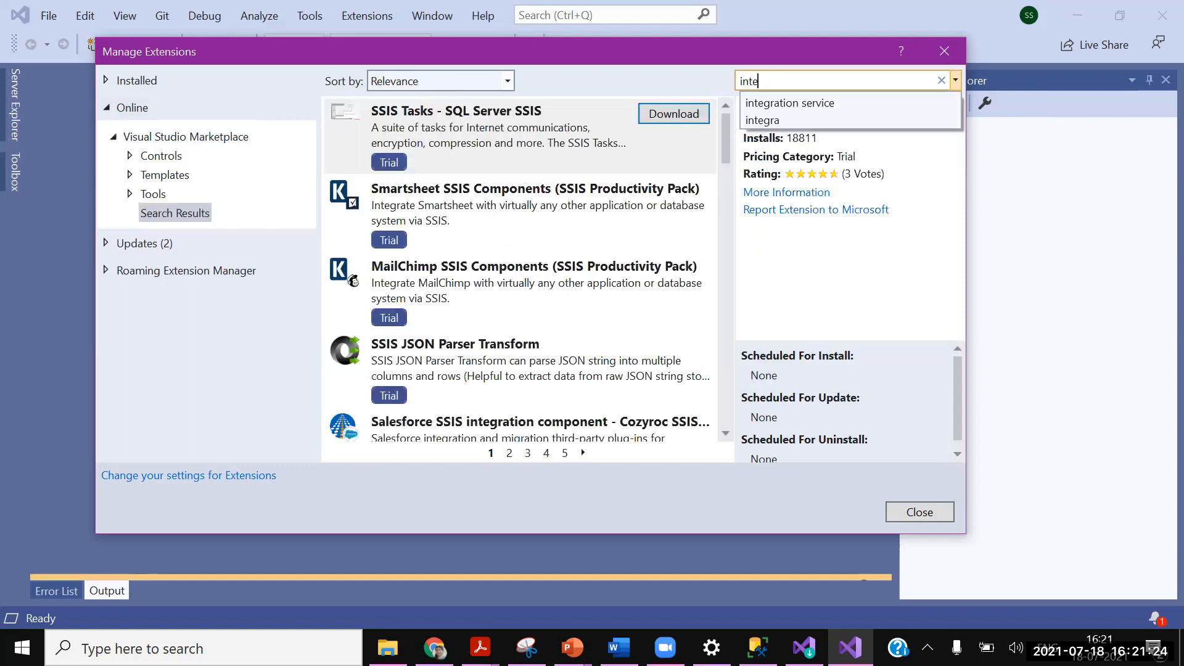
{"action": "left_click", "coordinate": [808, 103]}
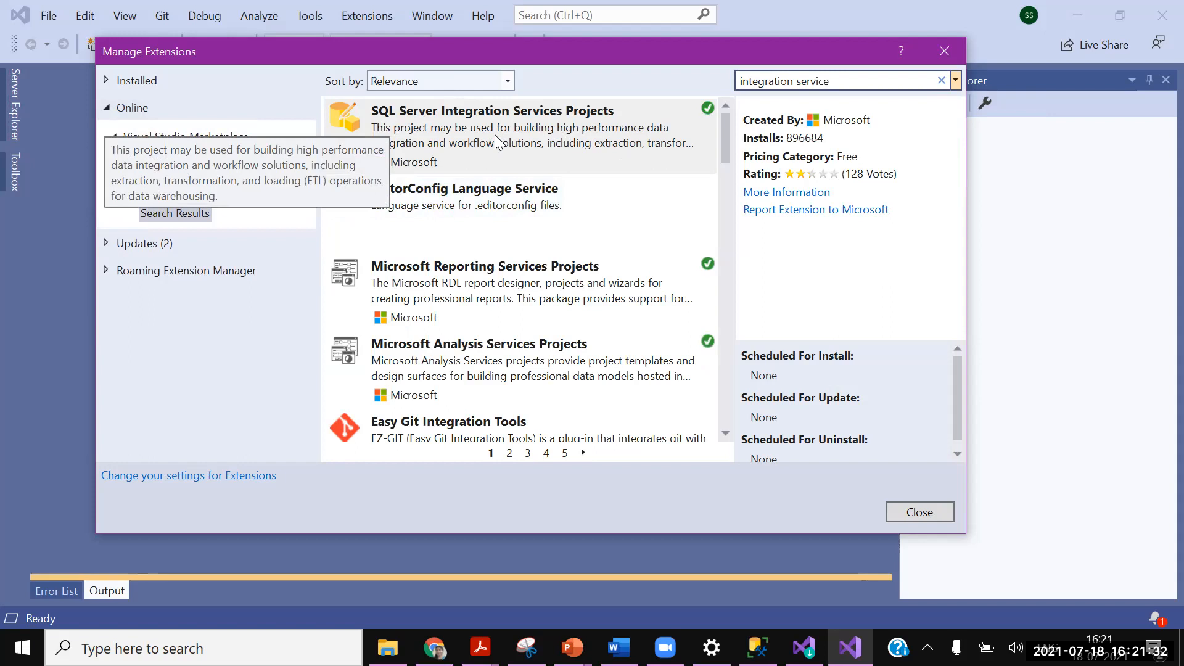
Step: Compare the install status of SQL Server Integration Services Projects with the EditorConfig Language Service extension
{"action": "left_click", "coordinate": [556, 221]}
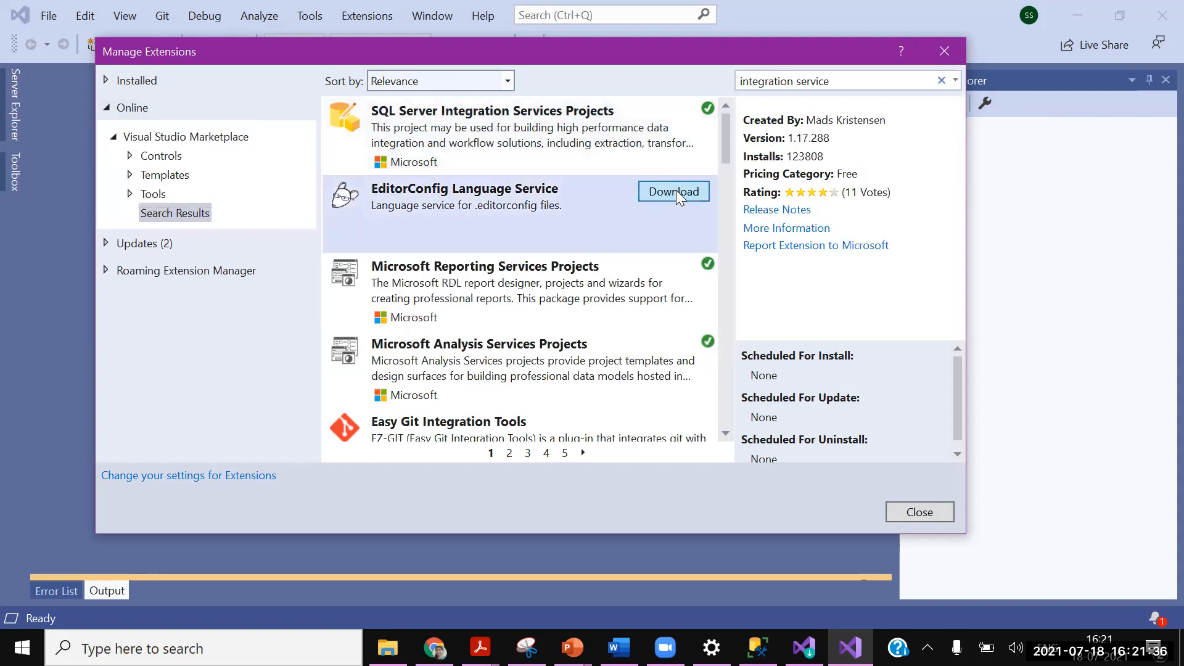
{"action": "left_click", "coordinate": [600, 141]}
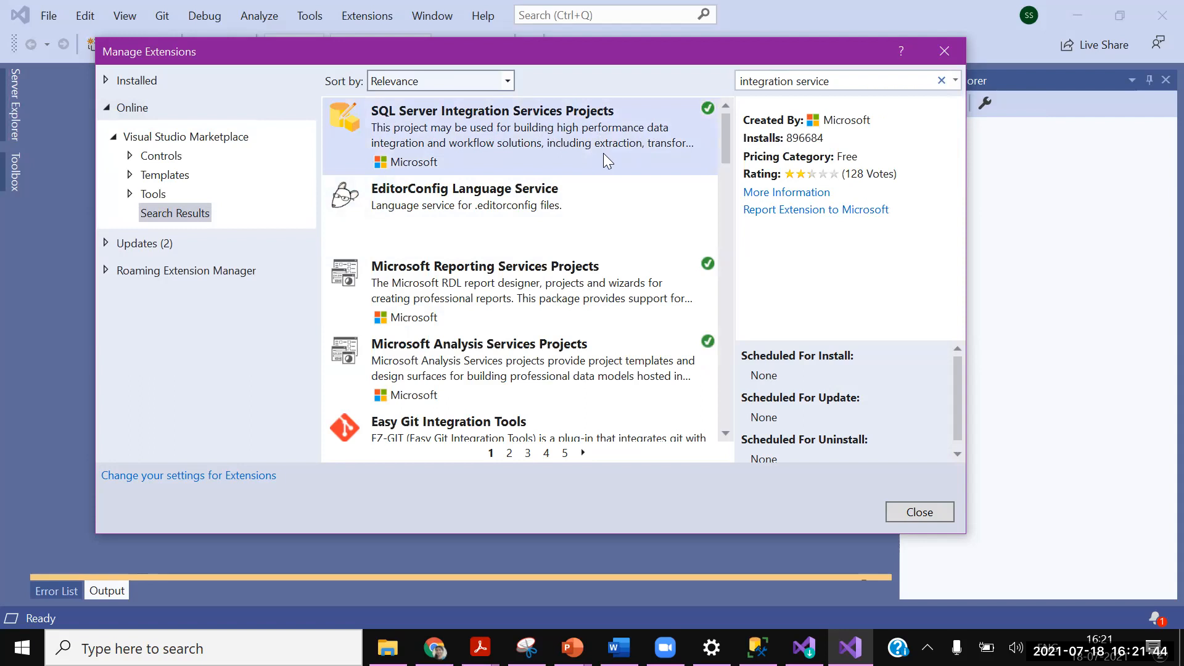
{"action": "left_click", "coordinate": [583, 208]}
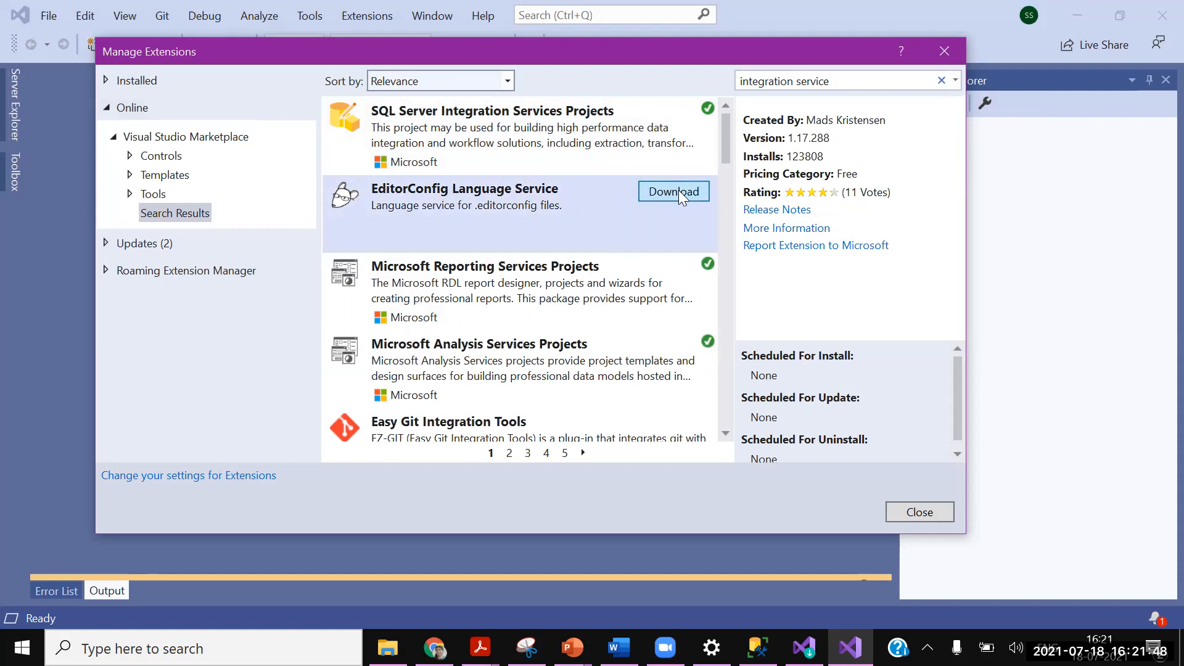
{"action": "left_click", "coordinate": [601, 126]}
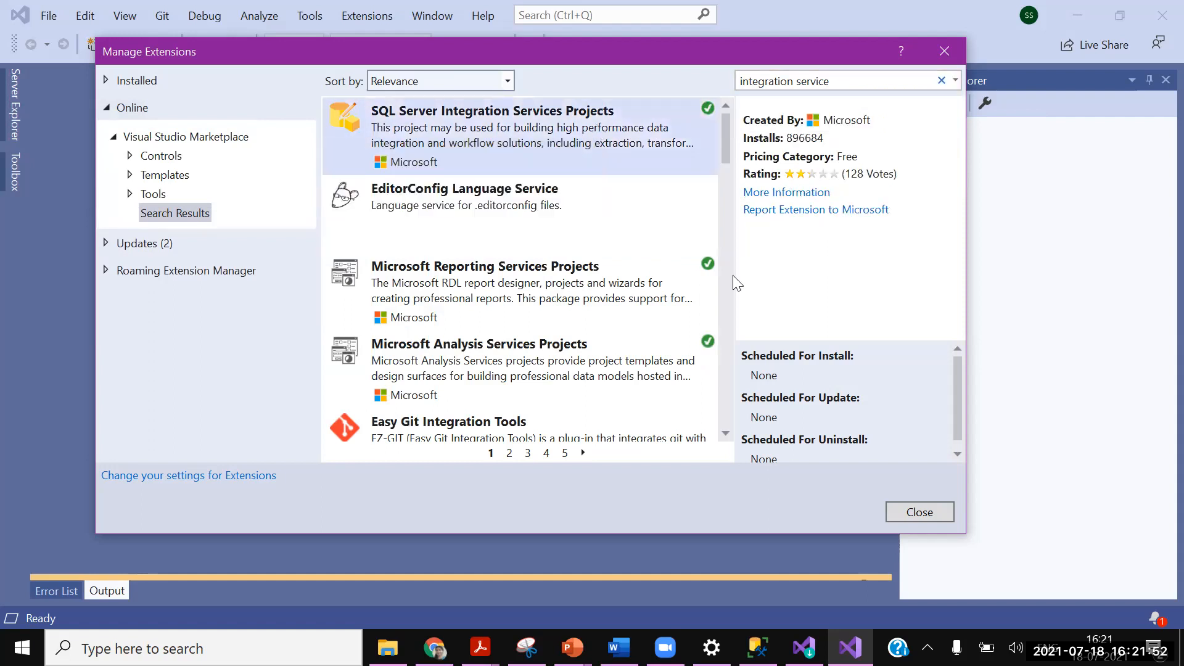
Step: Search the online extensions for "SSRS" and "Reporting services", and view the SQL Analysis Services ODBC Driver entry
{"action": "left_click", "coordinate": [829, 81]}
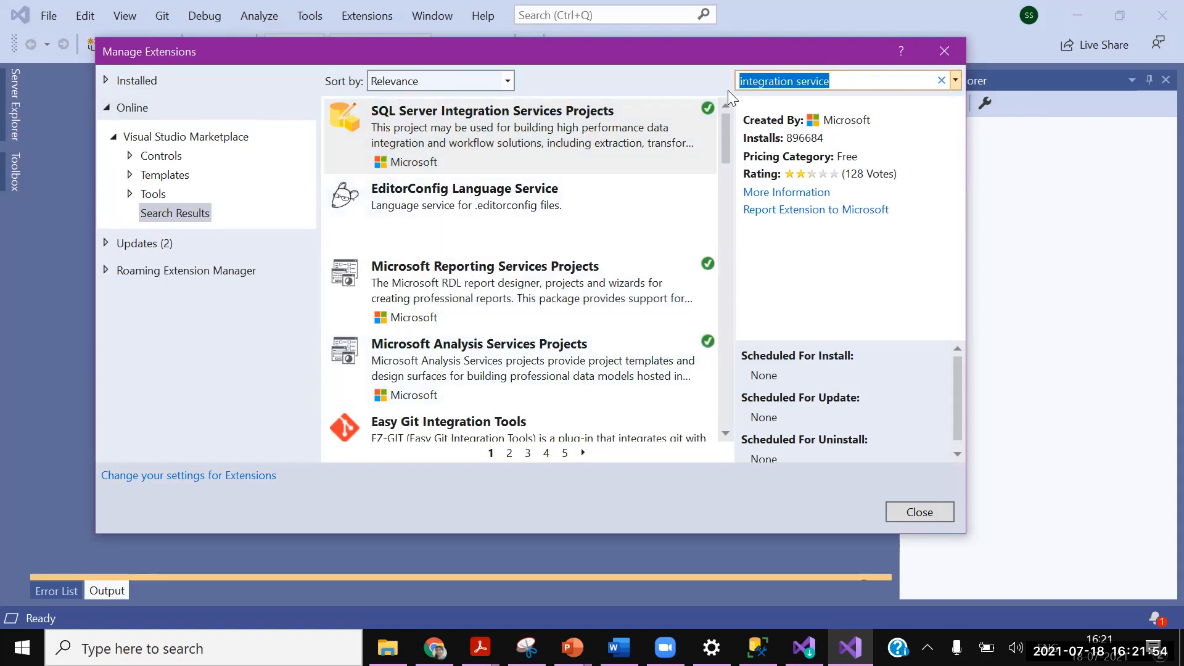
{"action": "type", "text": "sSRS"}
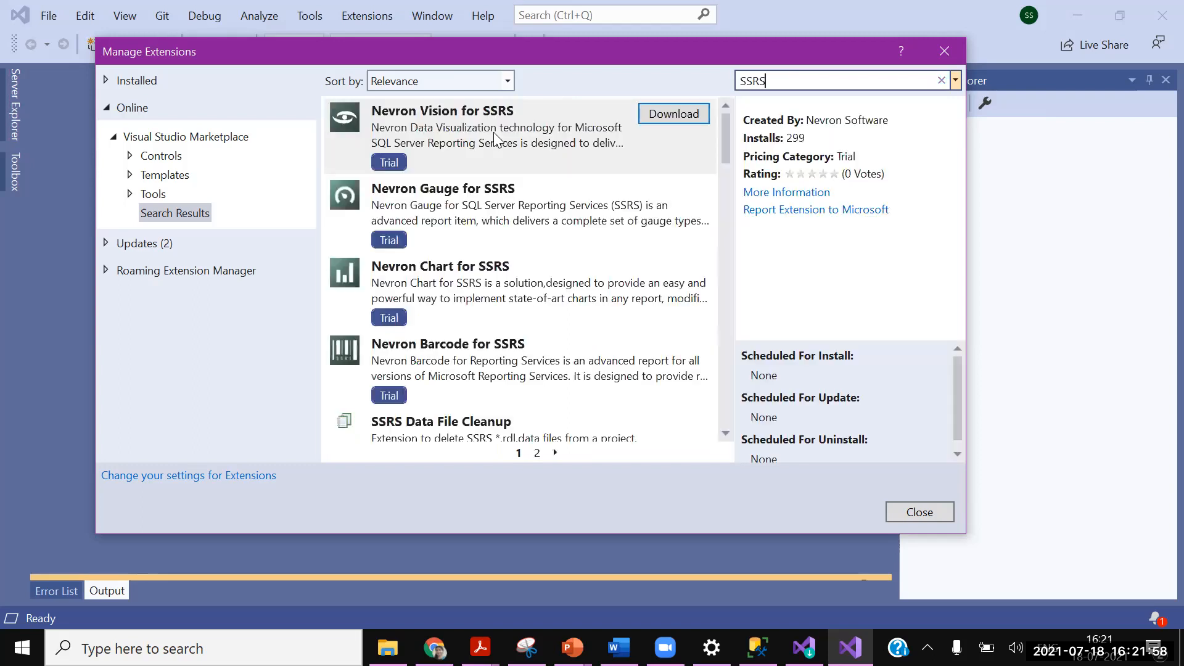
{"action": "left_click", "coordinate": [778, 80]}
{"action": "key", "text": "BackSpace"}
{"action": "type", "text": "reporting"}
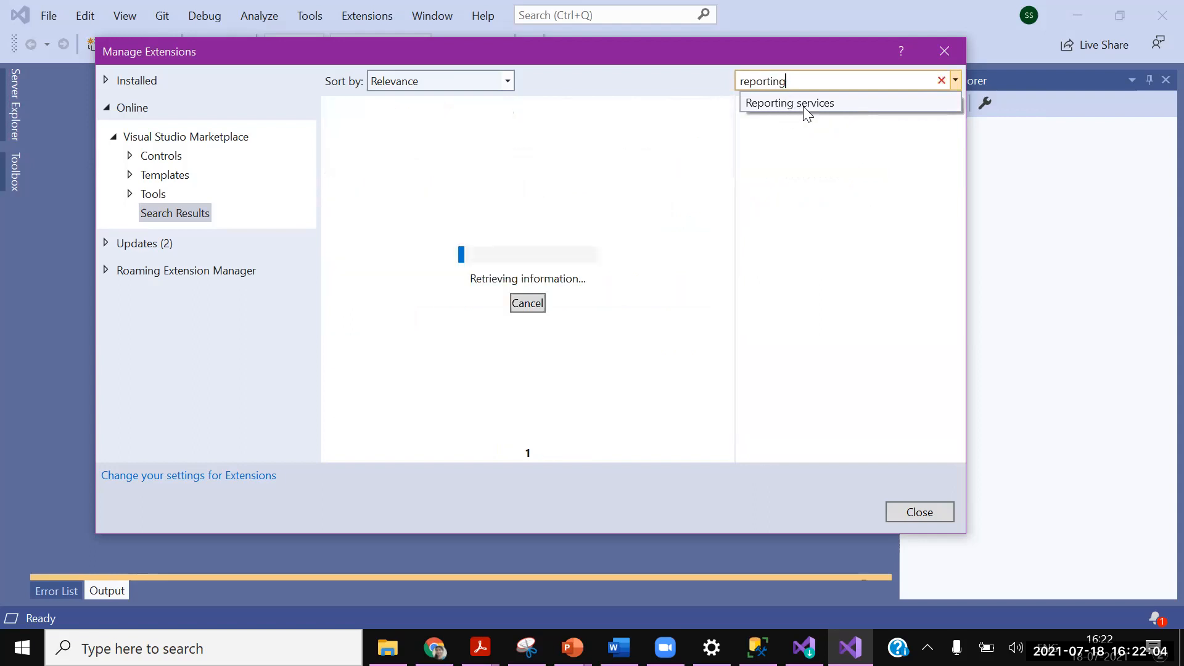
{"action": "left_click", "coordinate": [800, 106]}
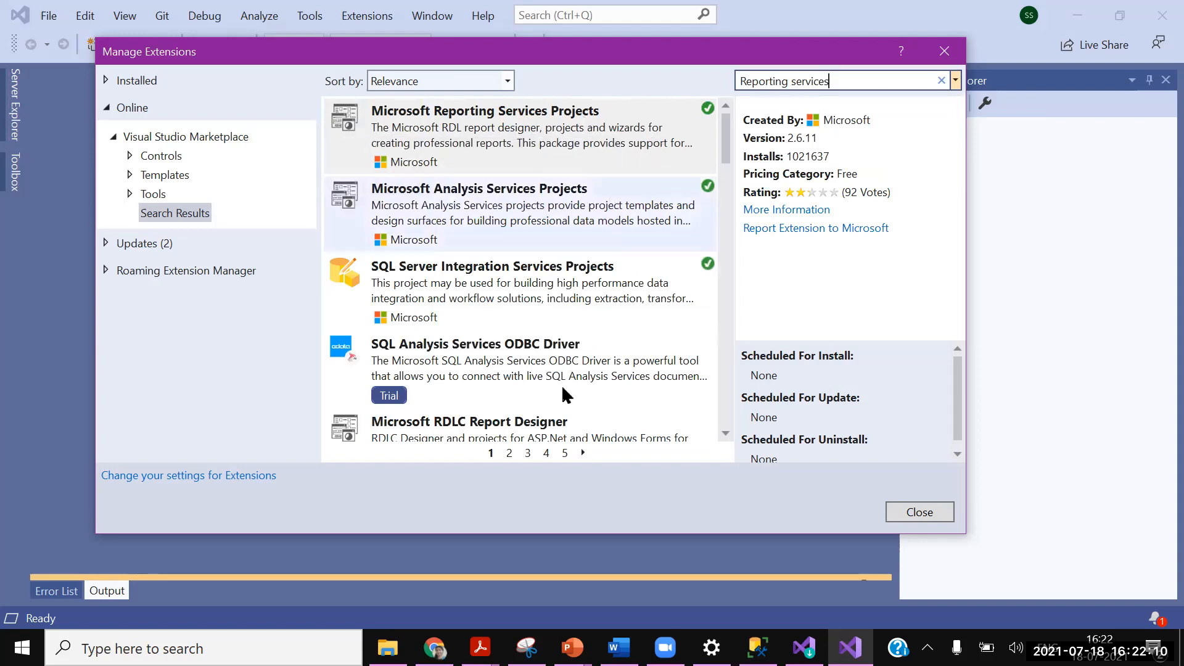
{"action": "left_click", "coordinate": [595, 364]}
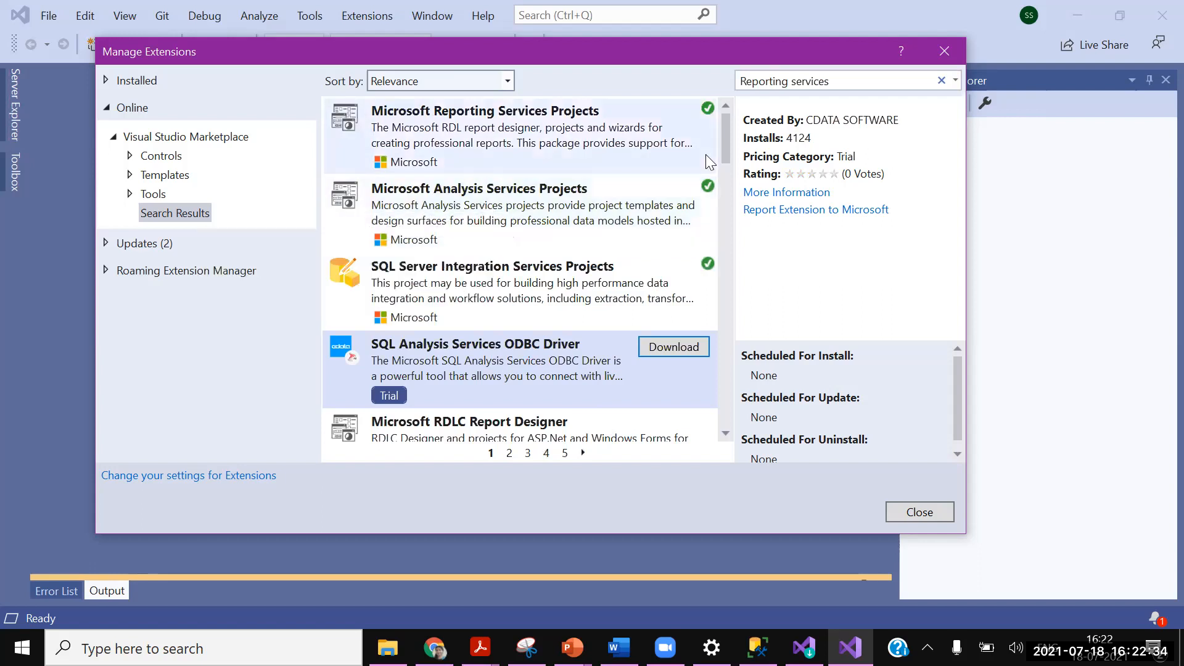
Step: Close Manage Extensions, Visual Studio and the Visual Studio Installer, minimize the Word document and switch to Zoom
{"action": "left_click", "coordinate": [950, 51]}
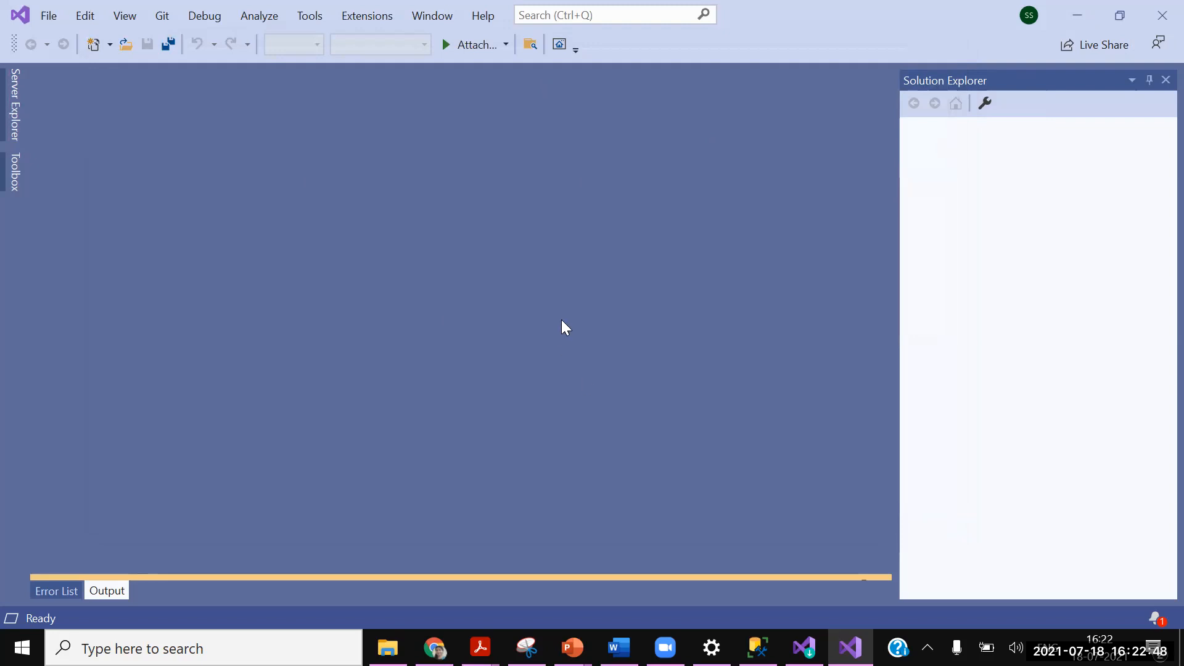
{"action": "left_click", "coordinate": [1153, 12]}
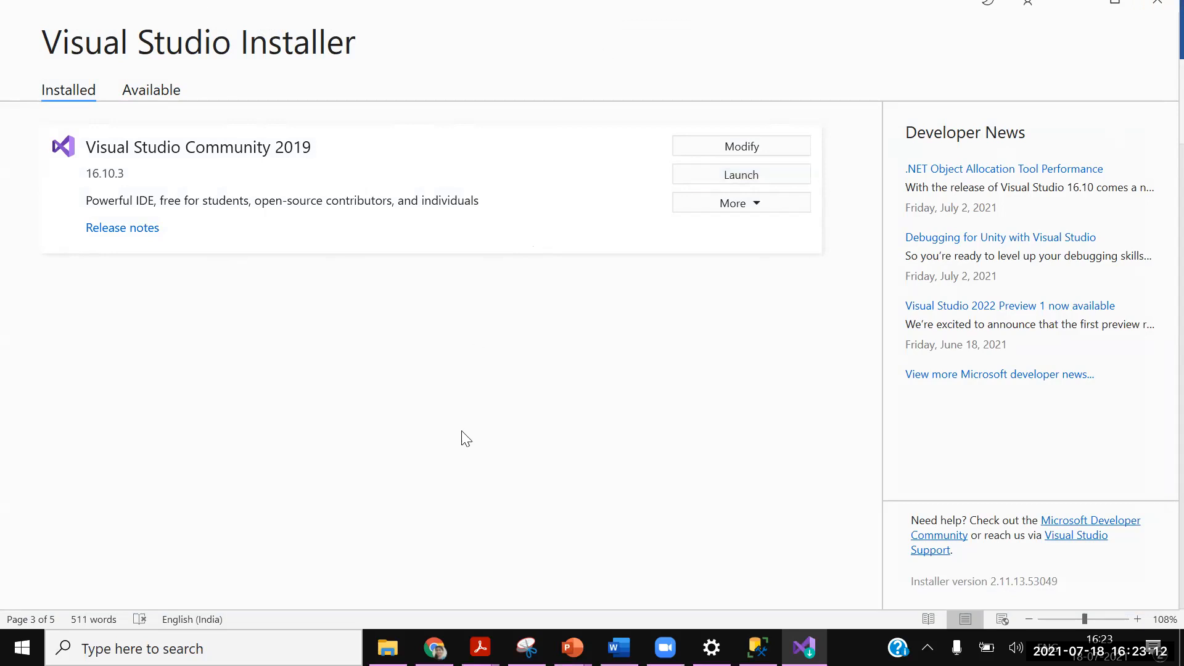
{"action": "left_click", "coordinate": [1158, 7]}
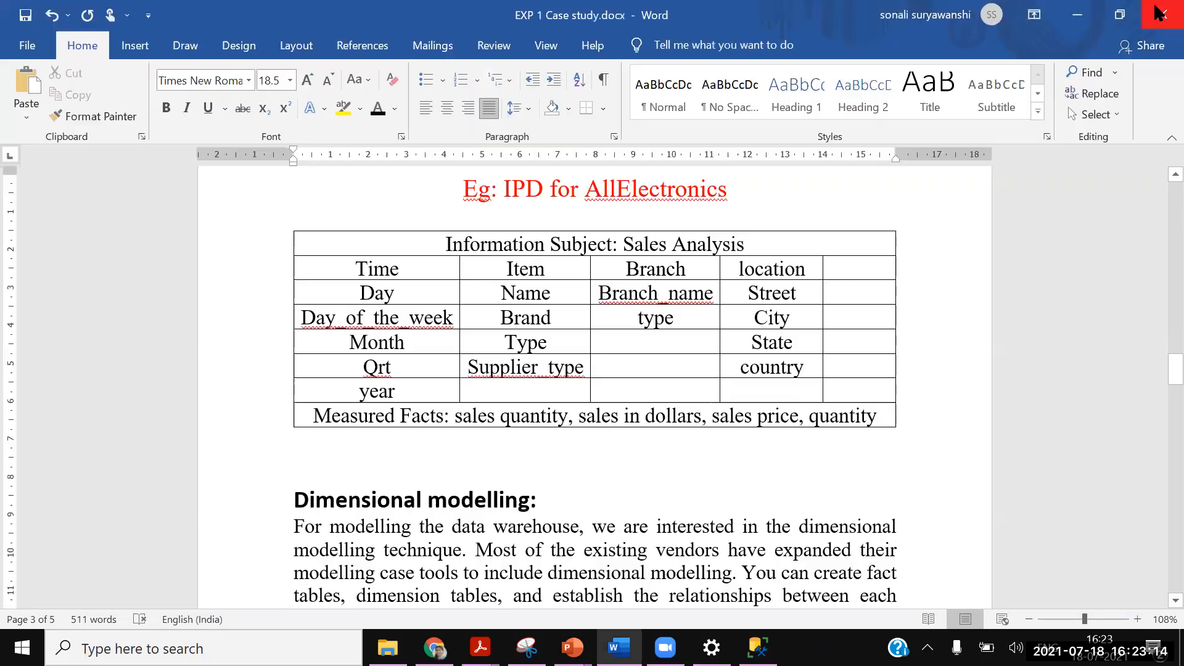
{"action": "left_click", "coordinate": [1089, 16]}
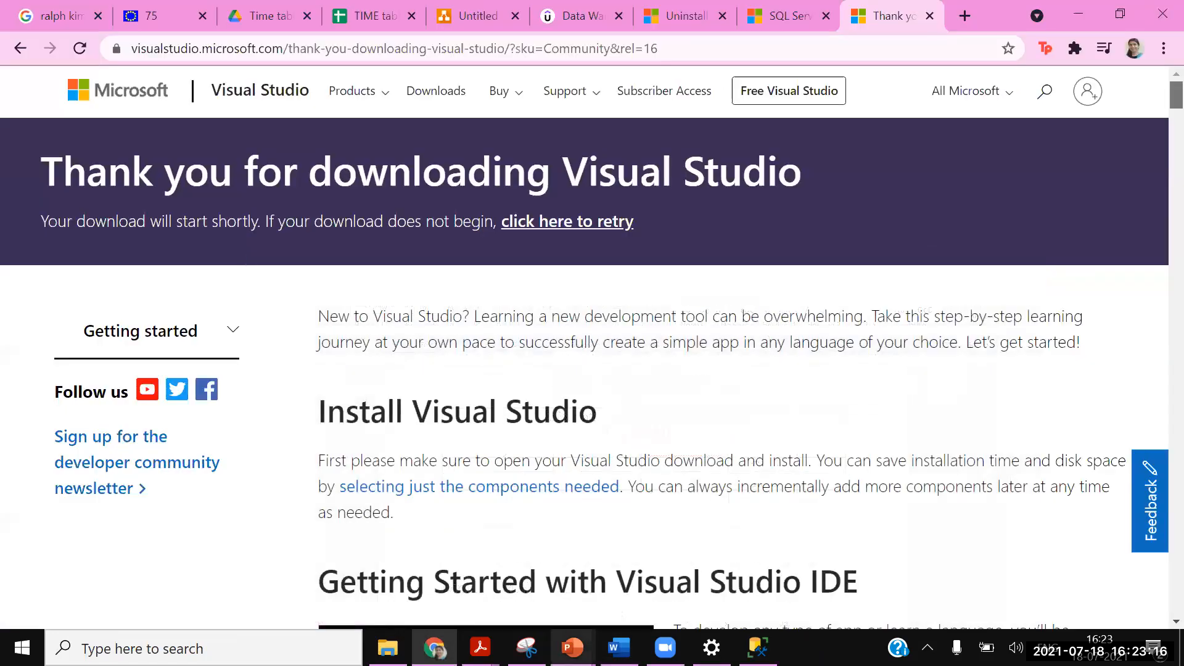
{"action": "left_click", "coordinate": [665, 647]}
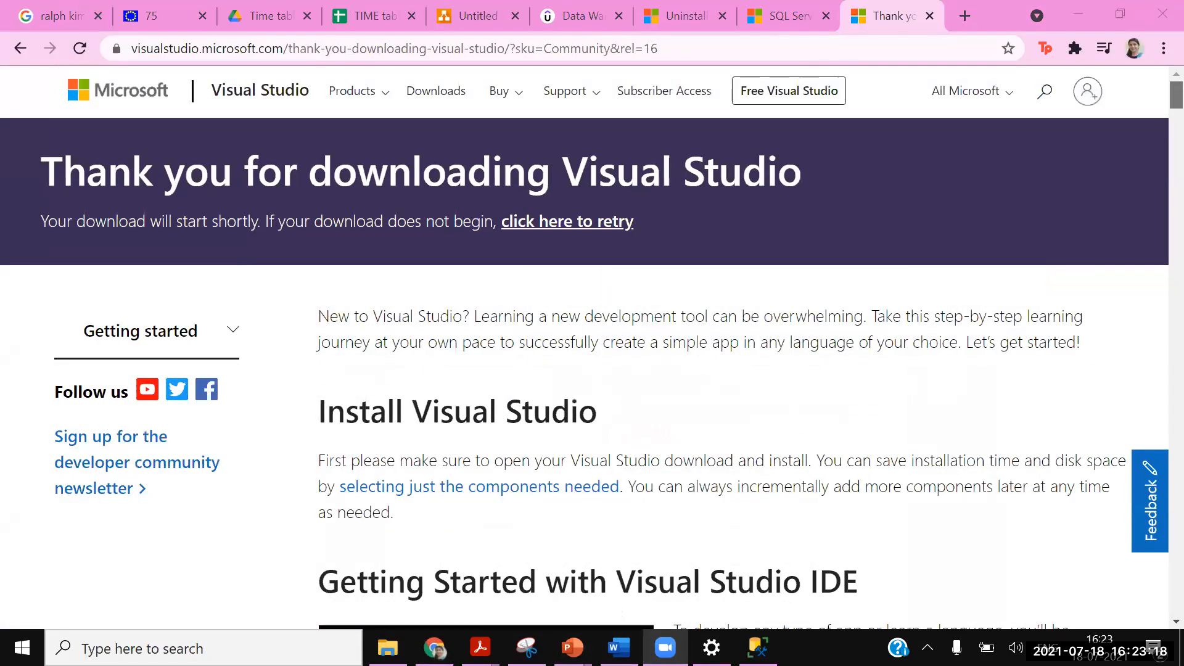